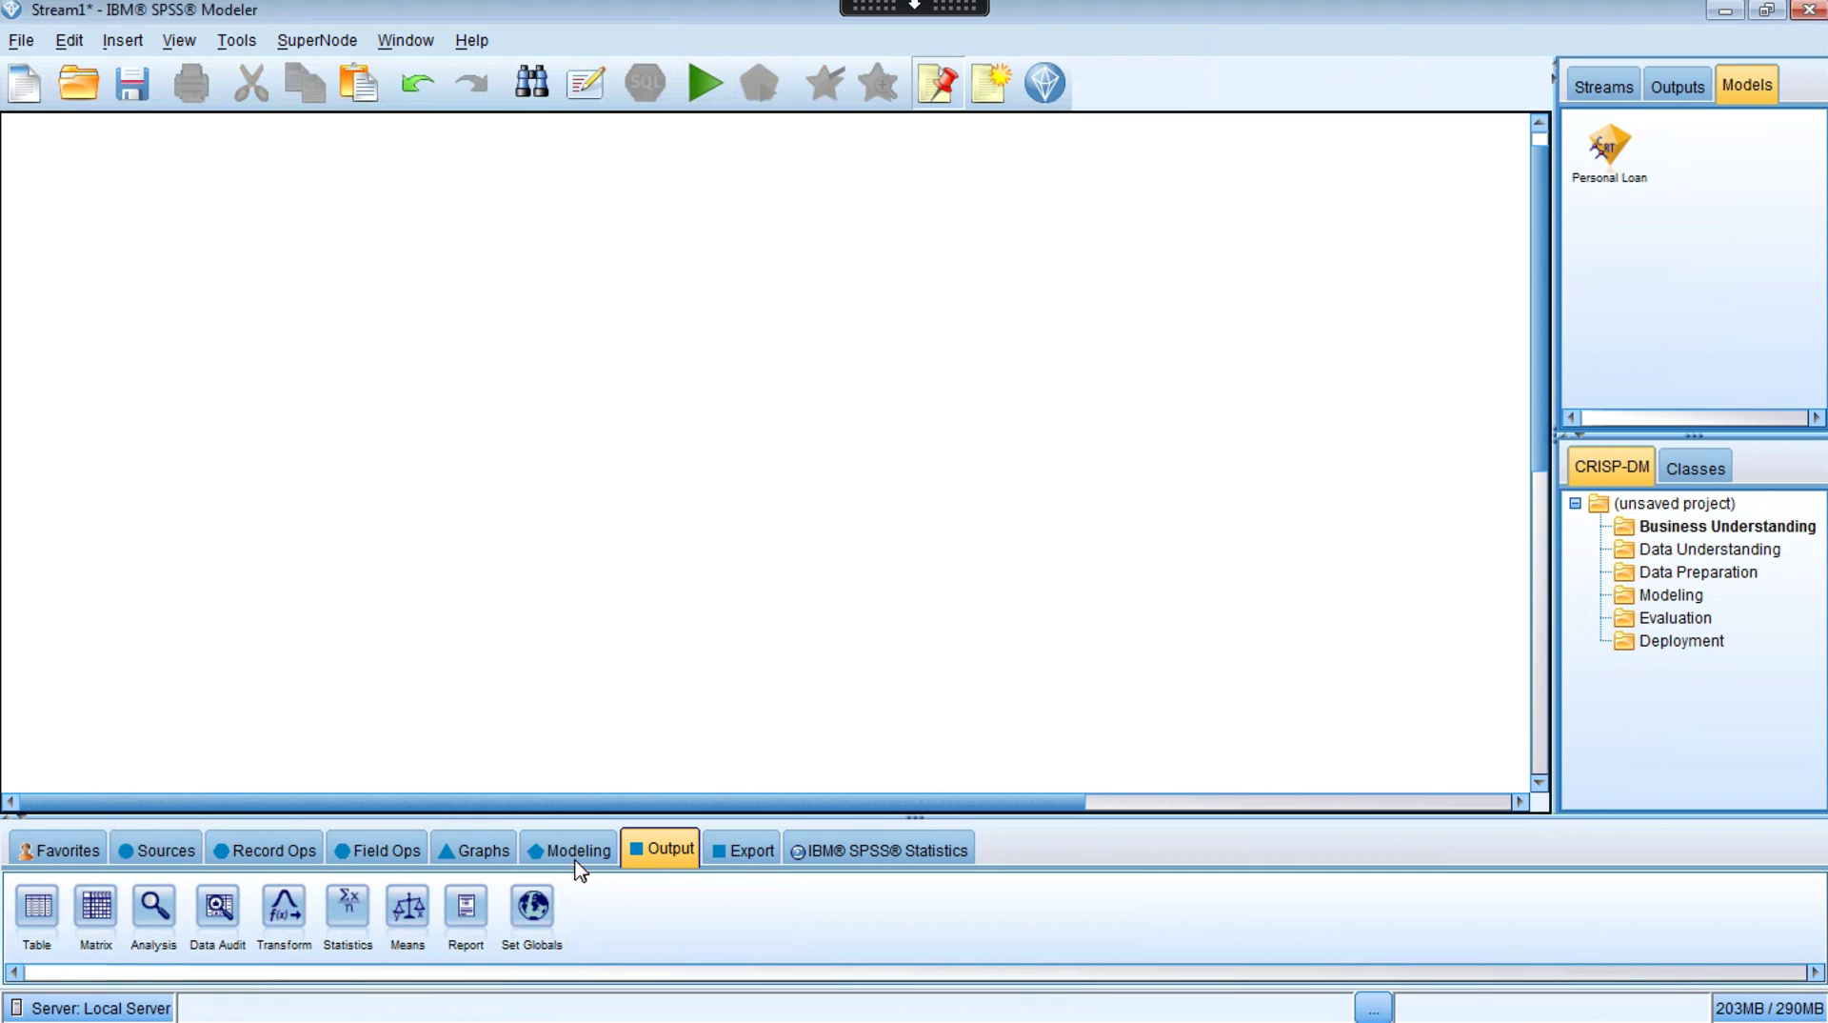
Add an Excel source node to the stream and set its import file to UniversalBank.xls from the Datasets folder
click(158, 848)
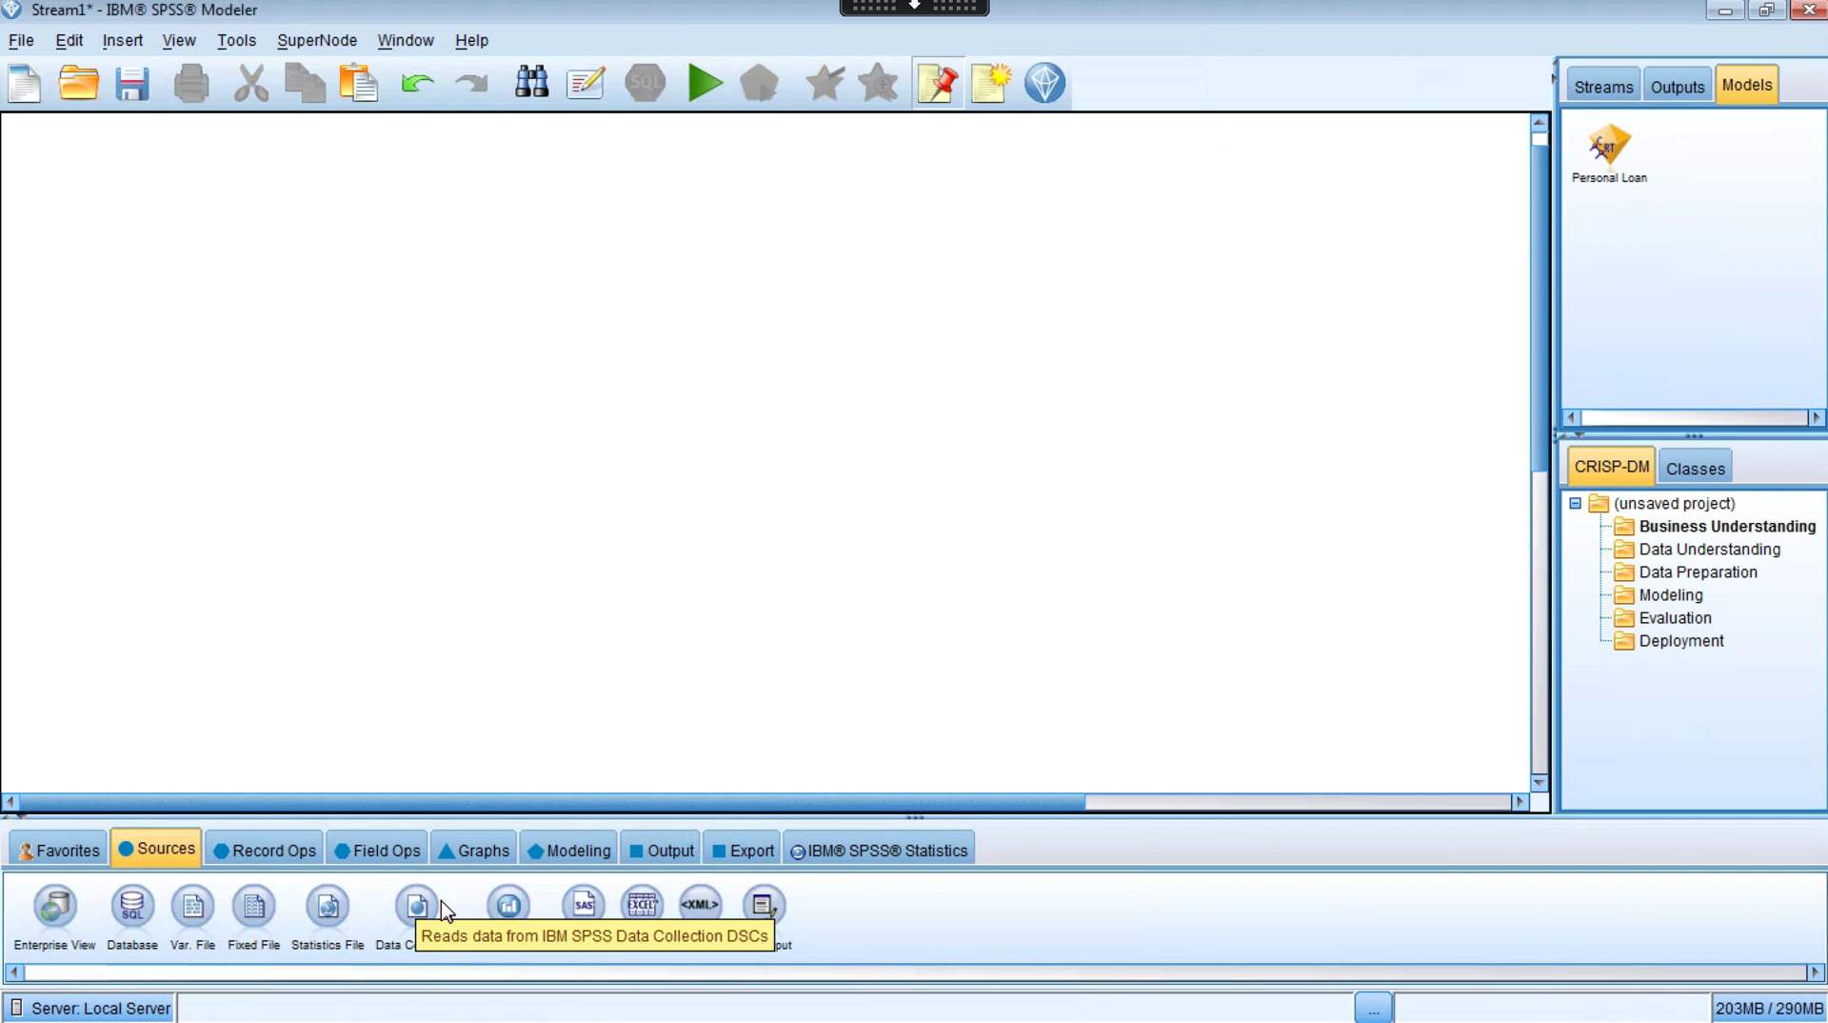
double_click(642, 910)
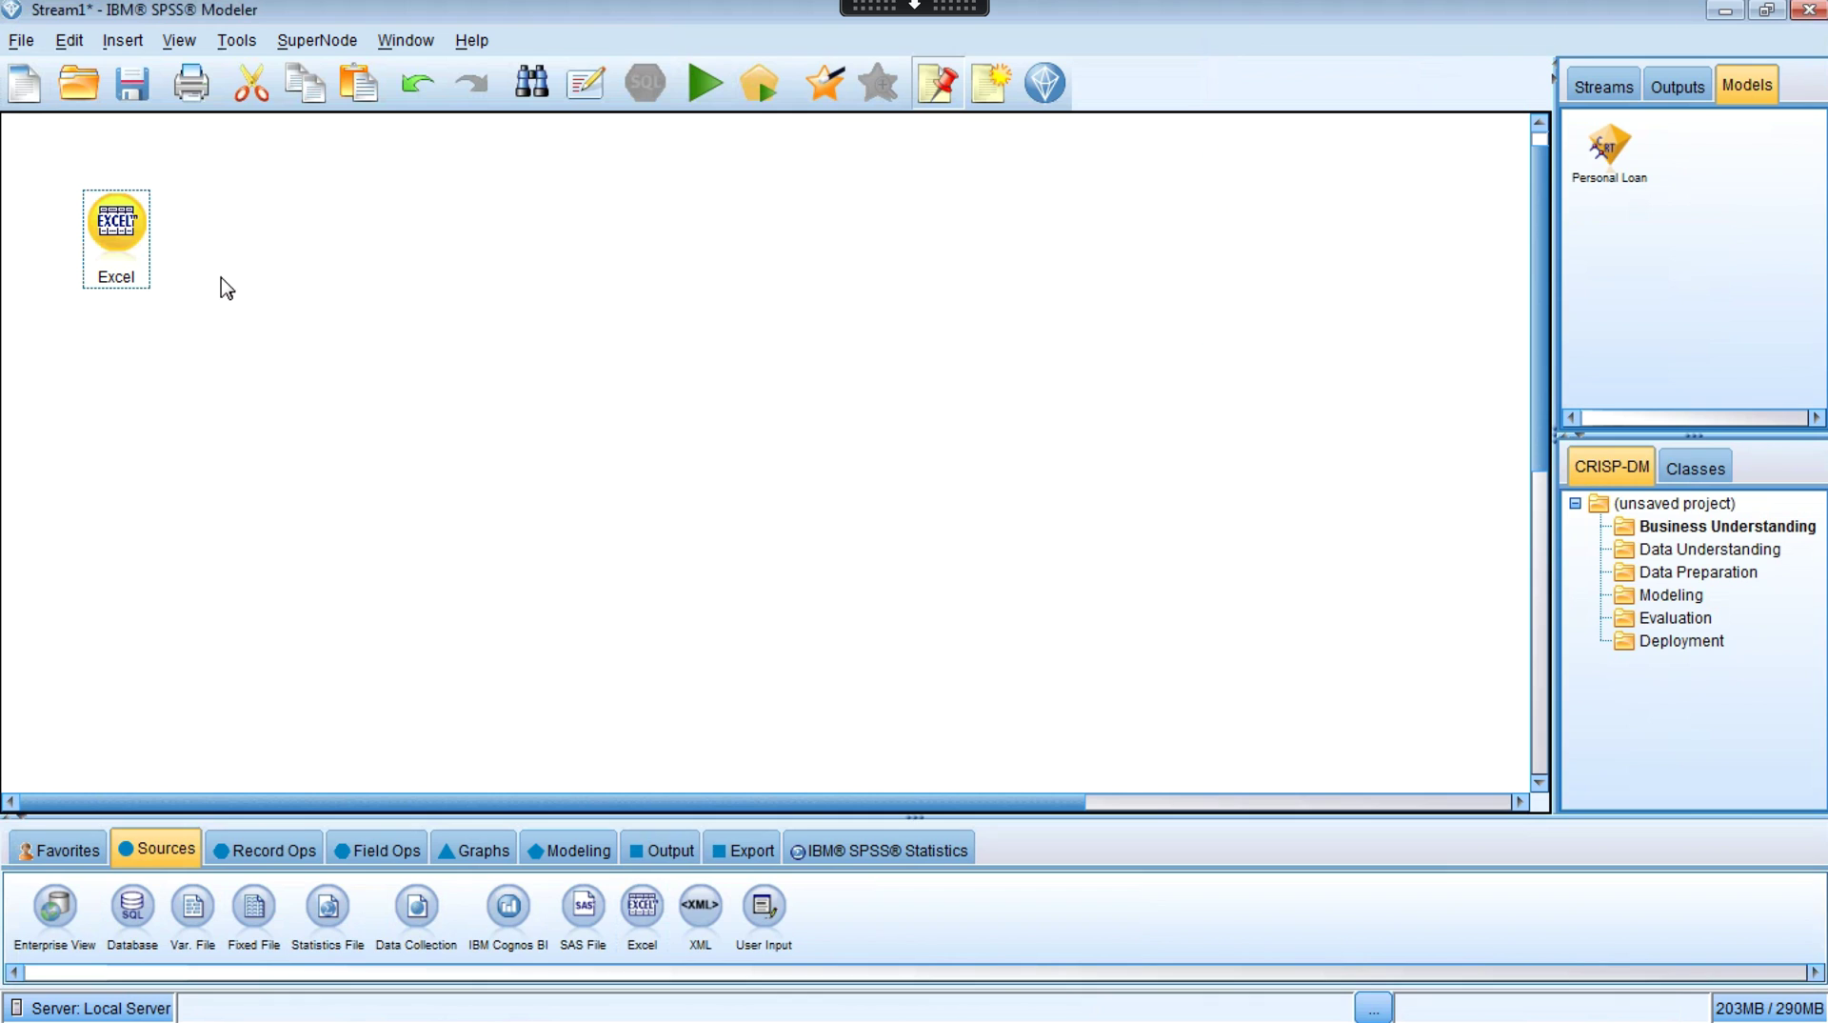
double_click(133, 241)
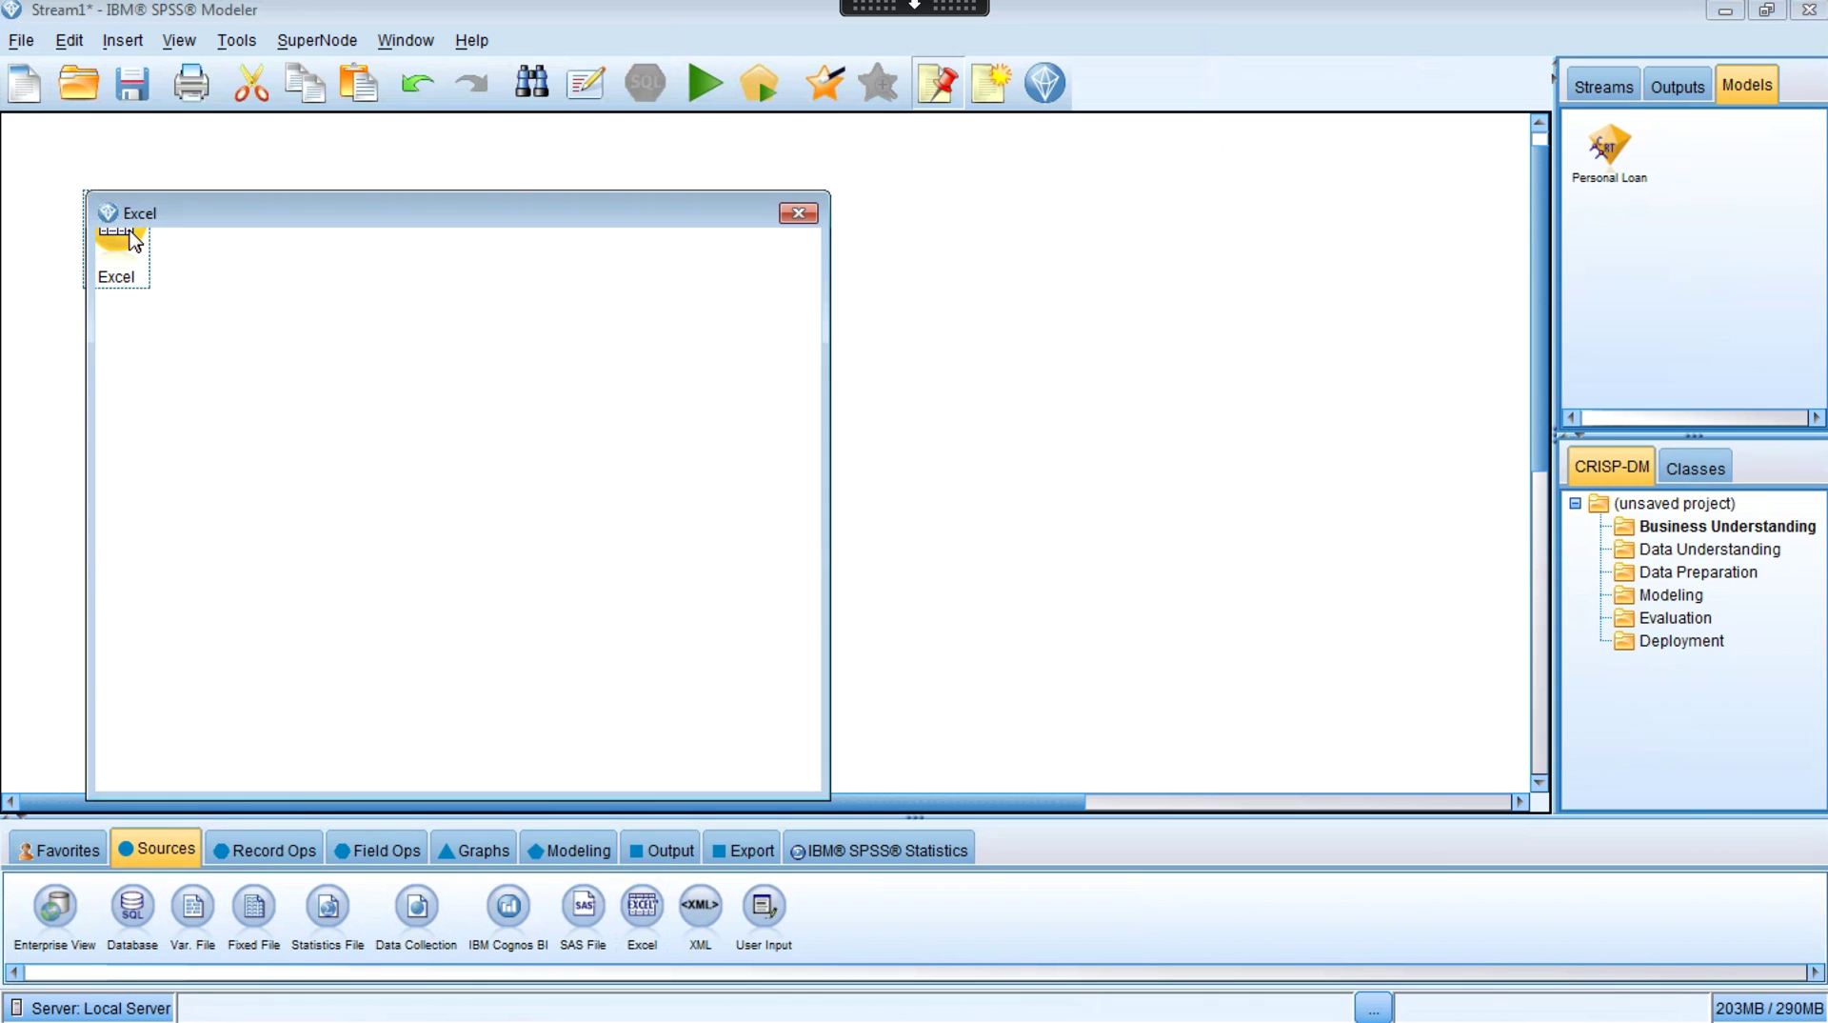
click(787, 415)
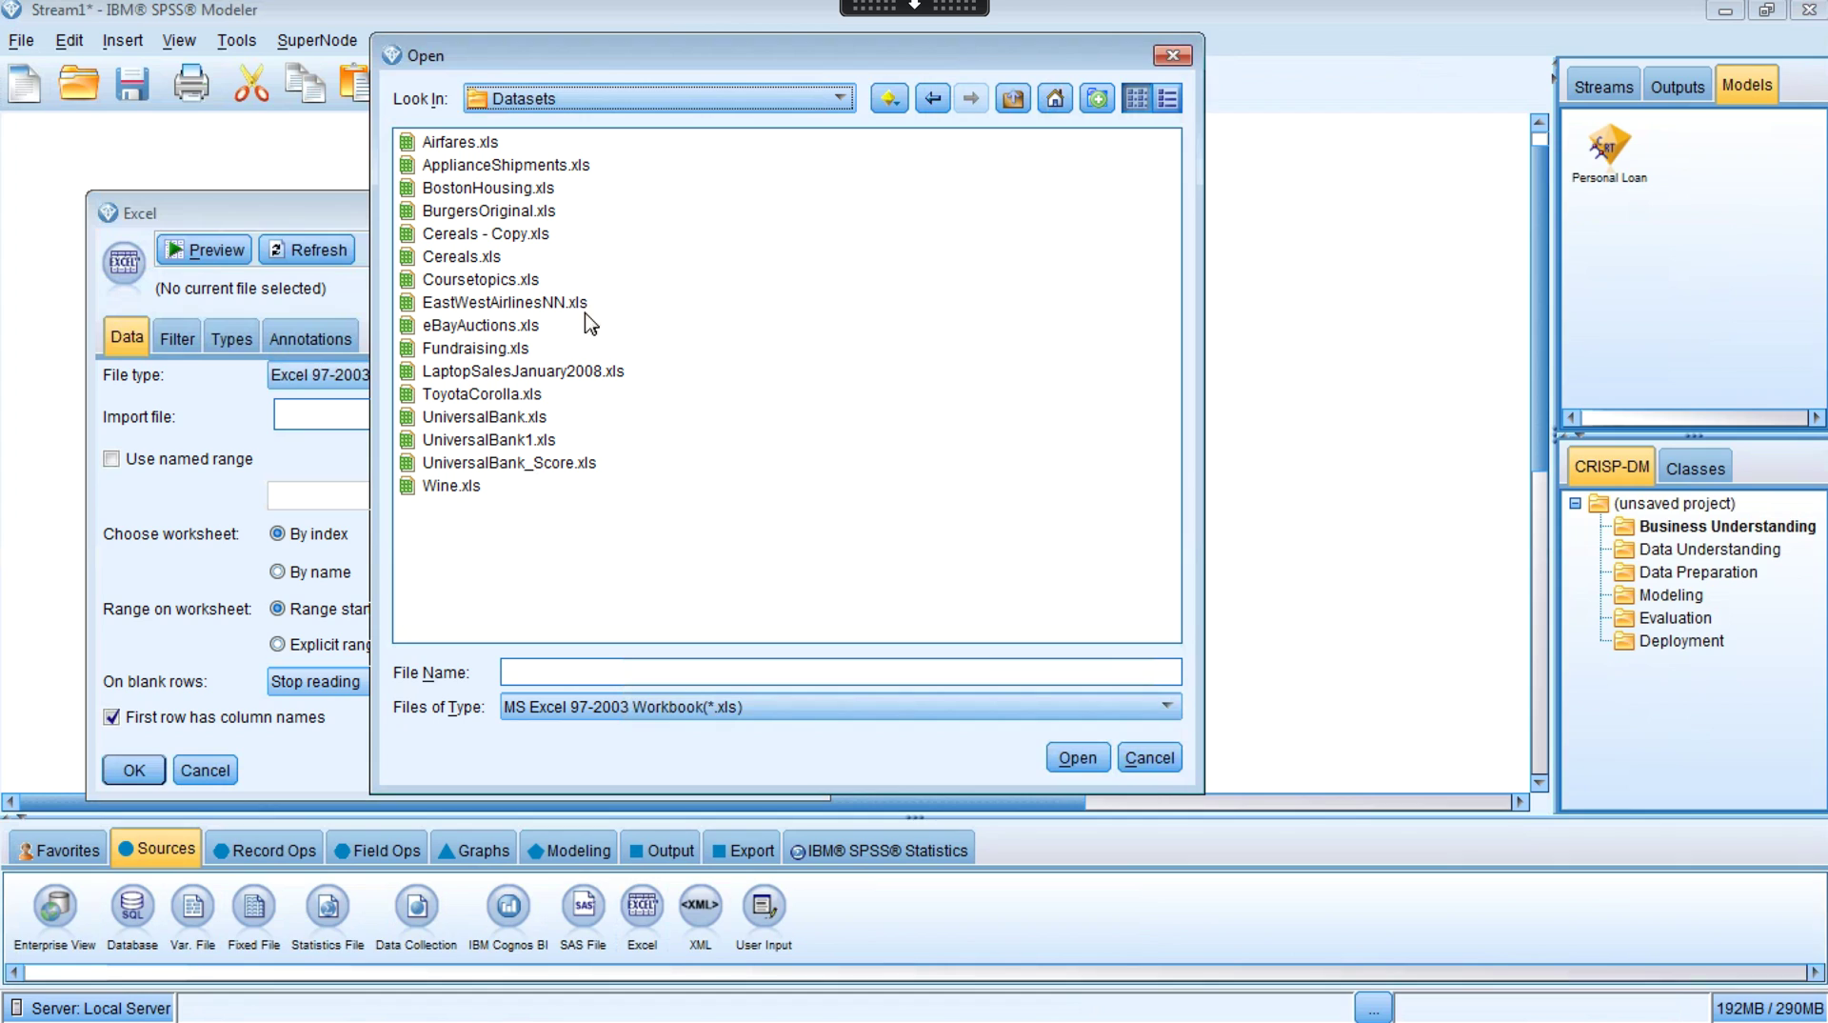
double_click(534, 419)
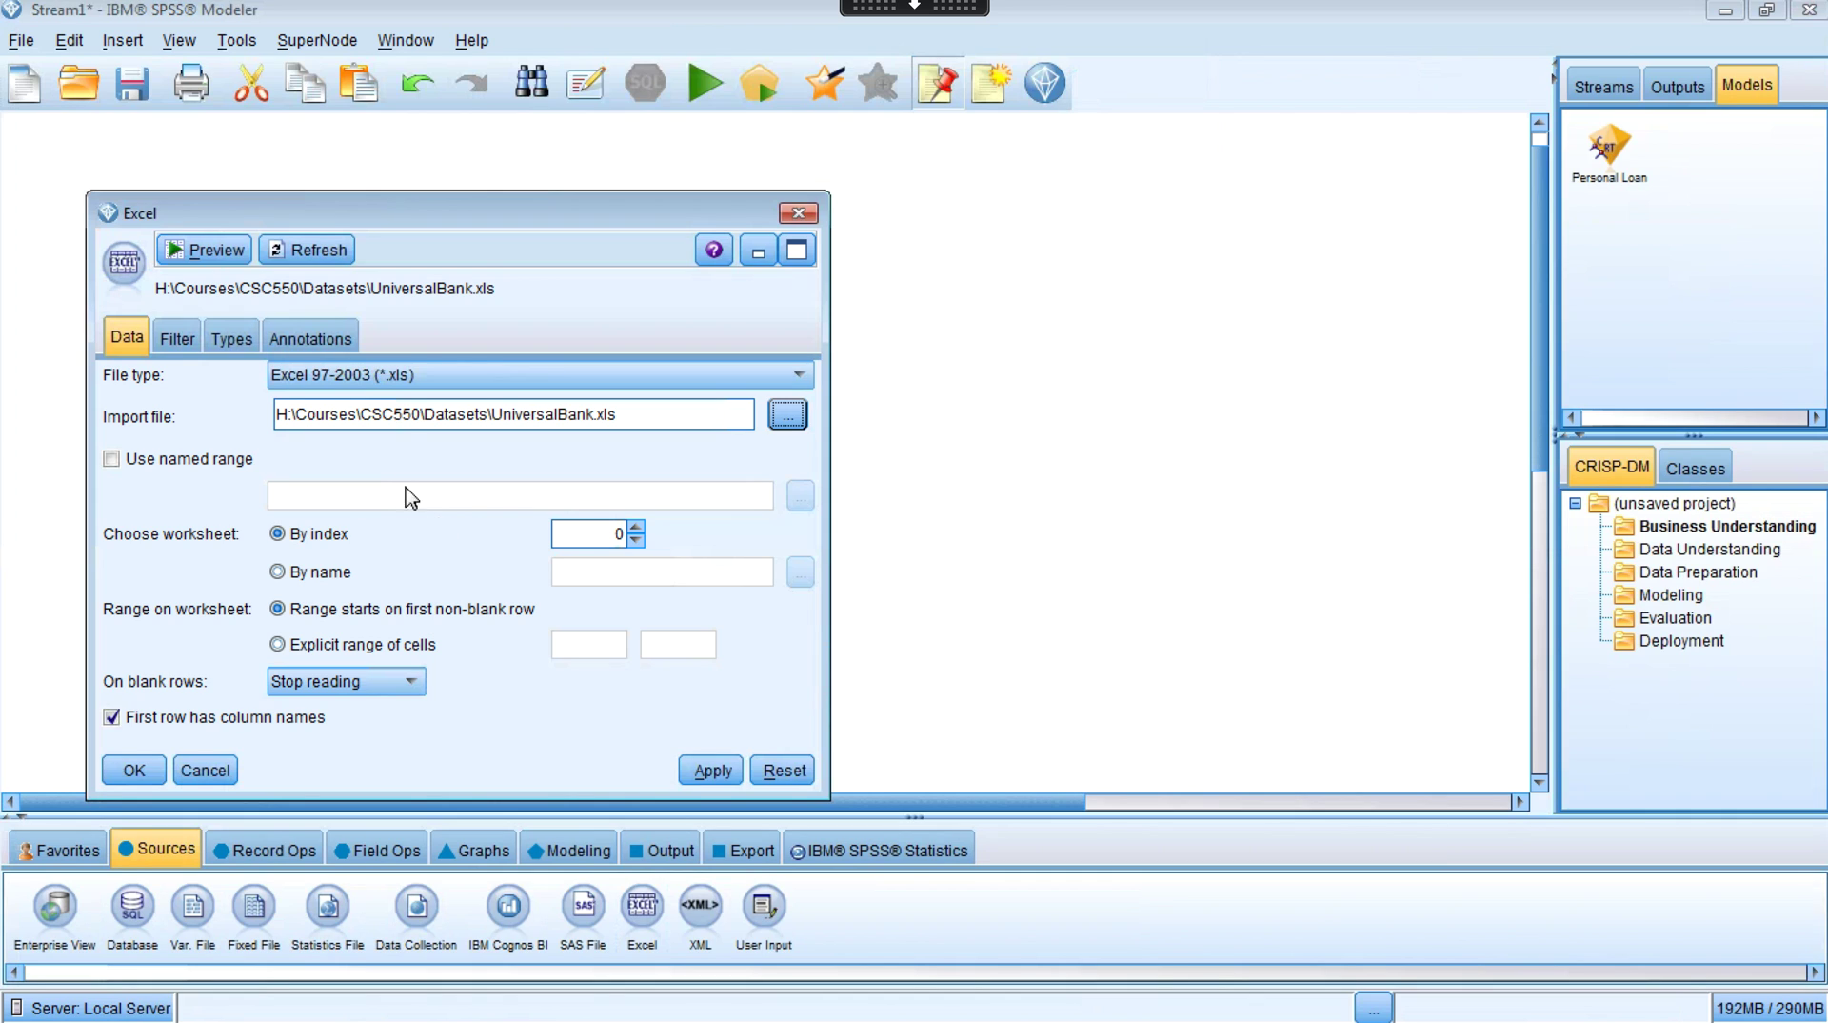
Preview the UniversalBank.xls records and widen the preview to examine every column through CreditCard
click(208, 250)
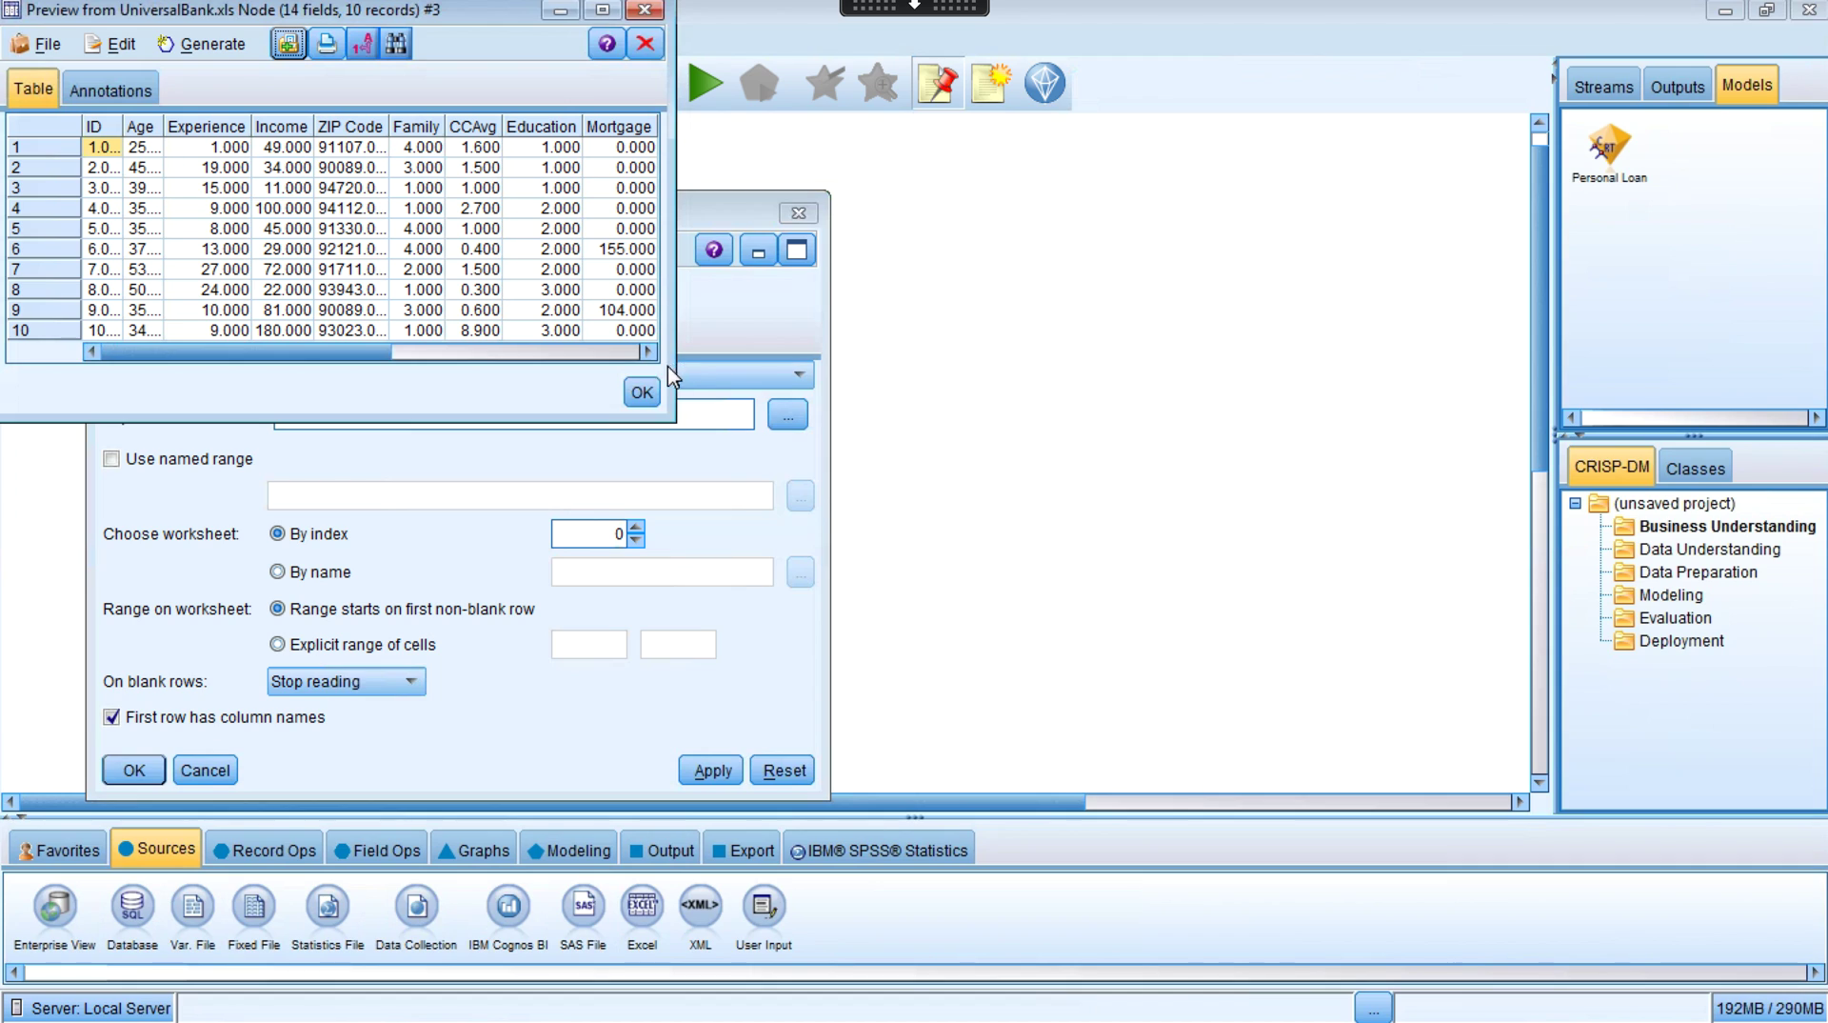
drag(673, 378, 1019, 393)
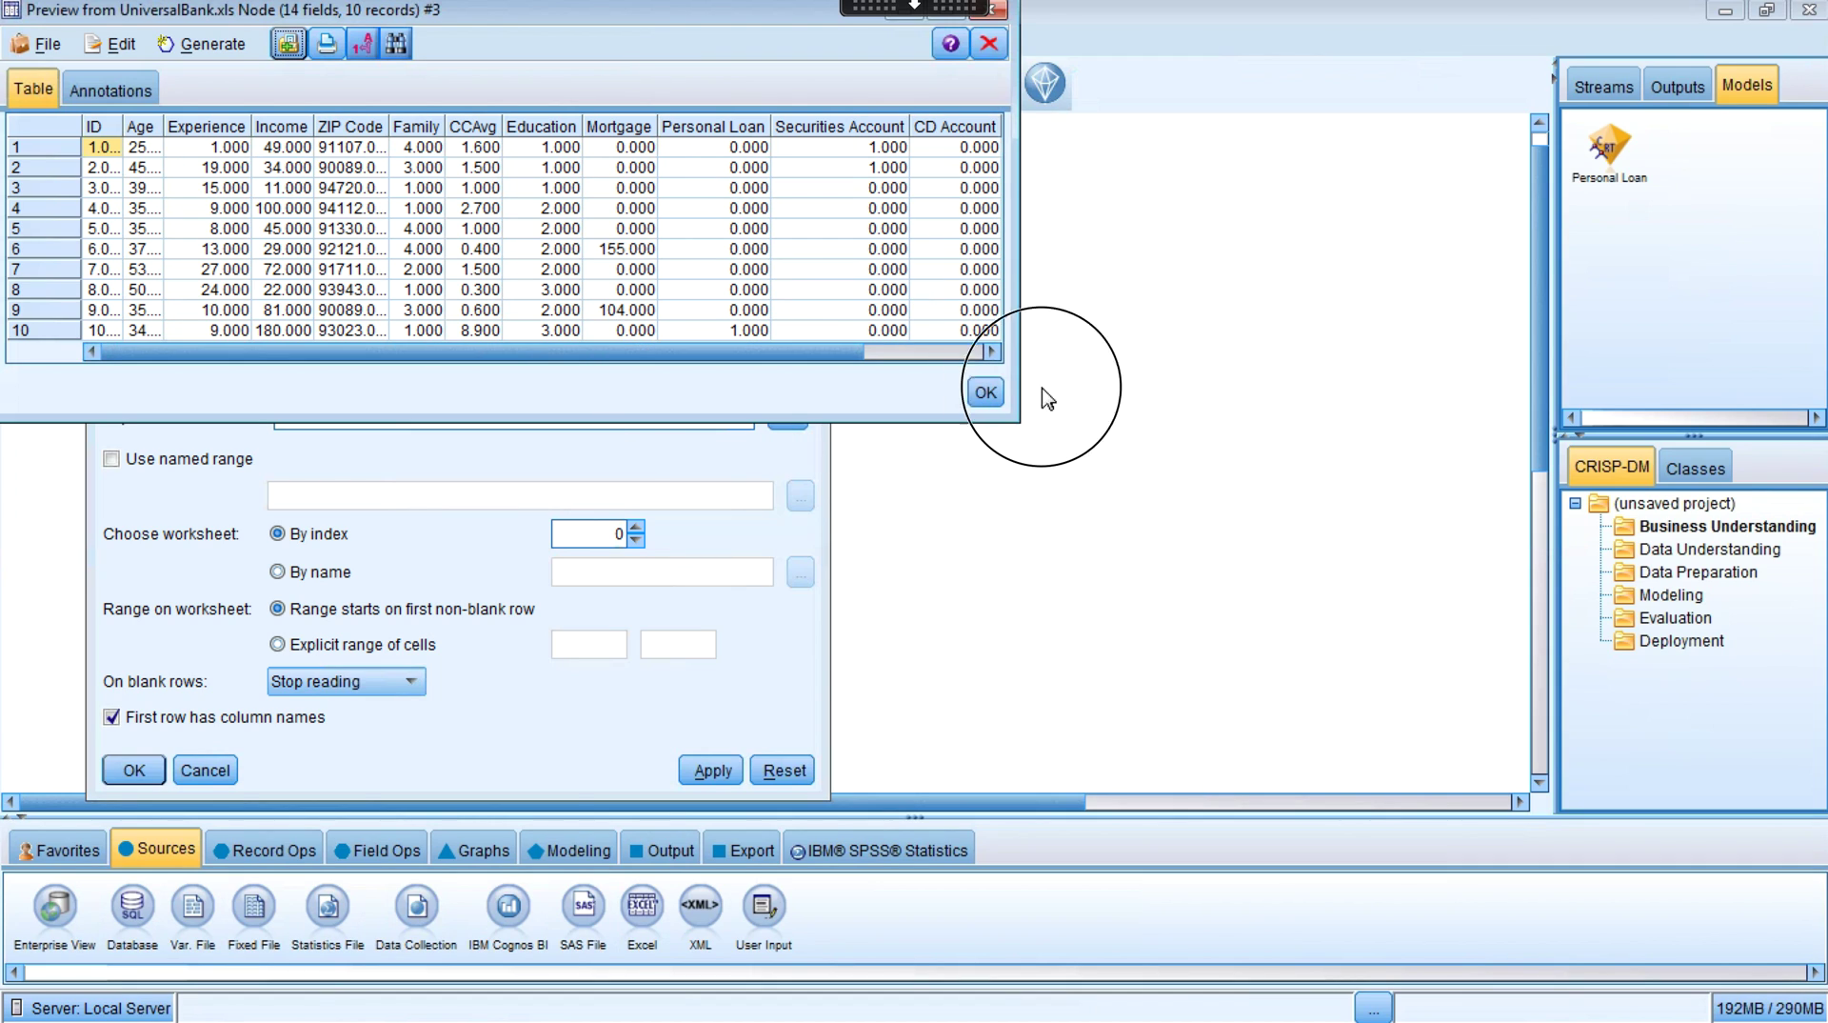
drag(1195, 385, 1266, 391)
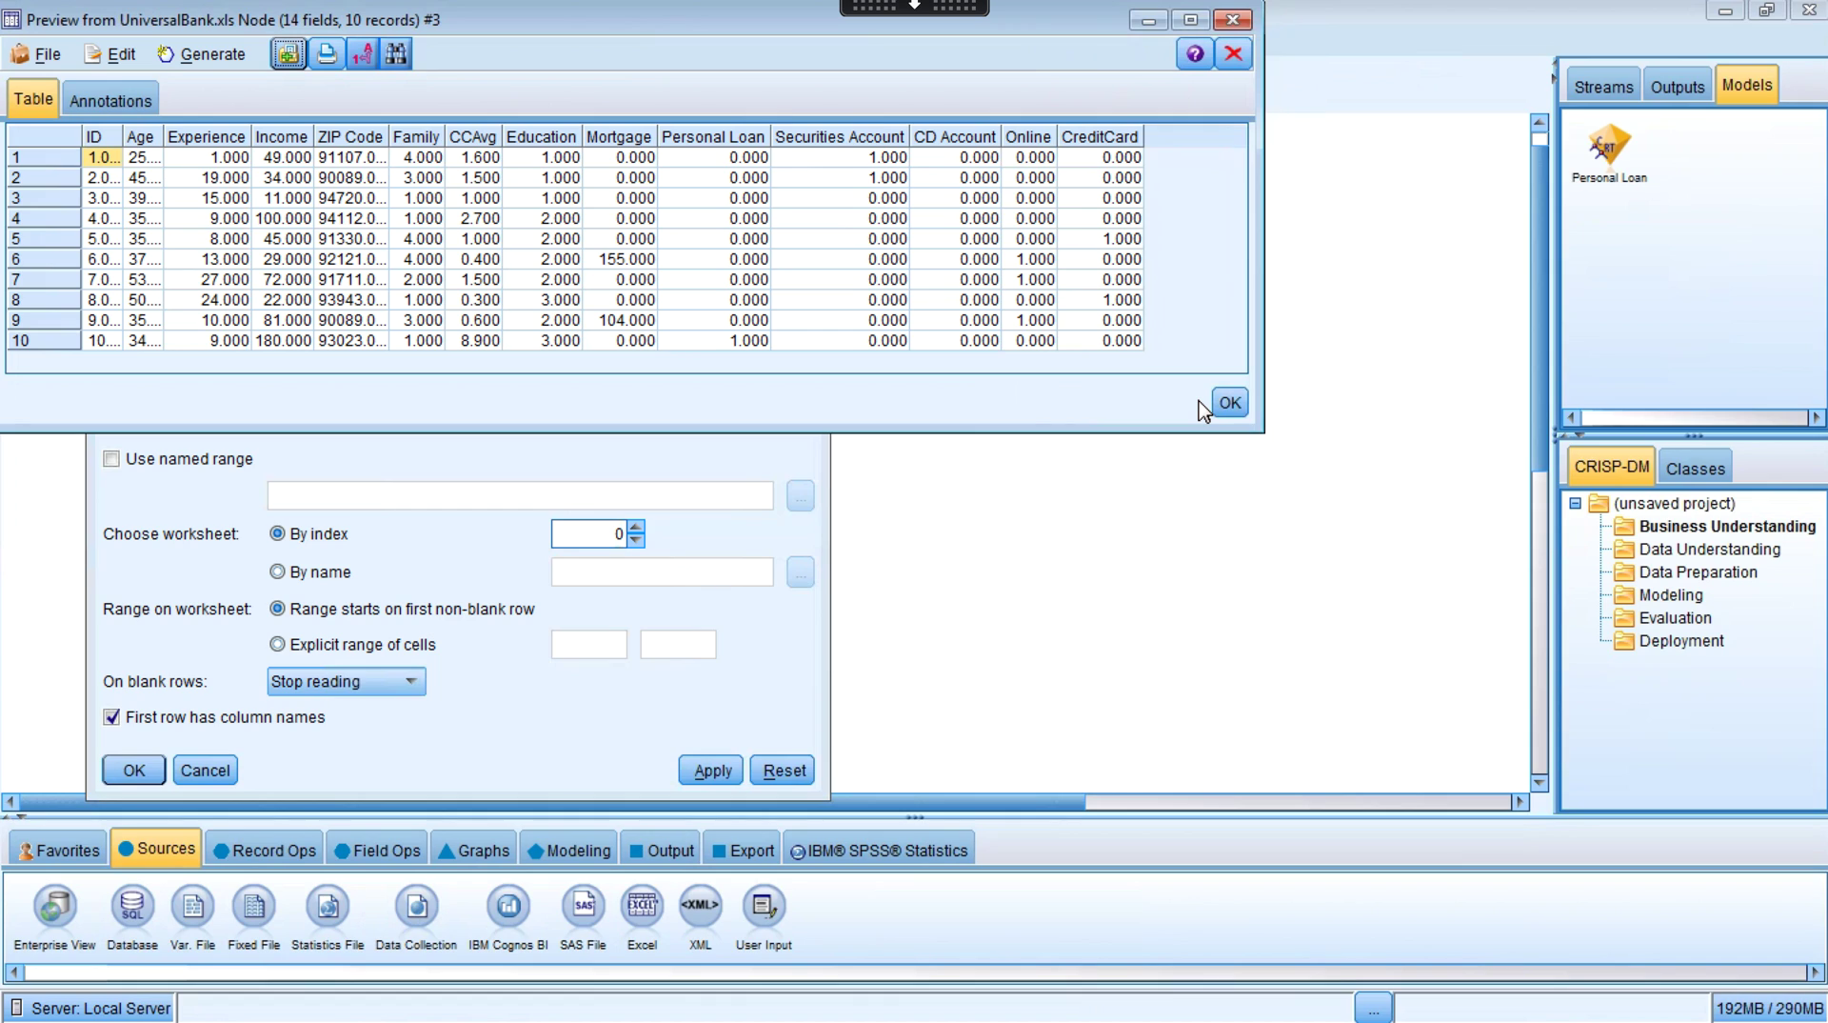
click(1229, 401)
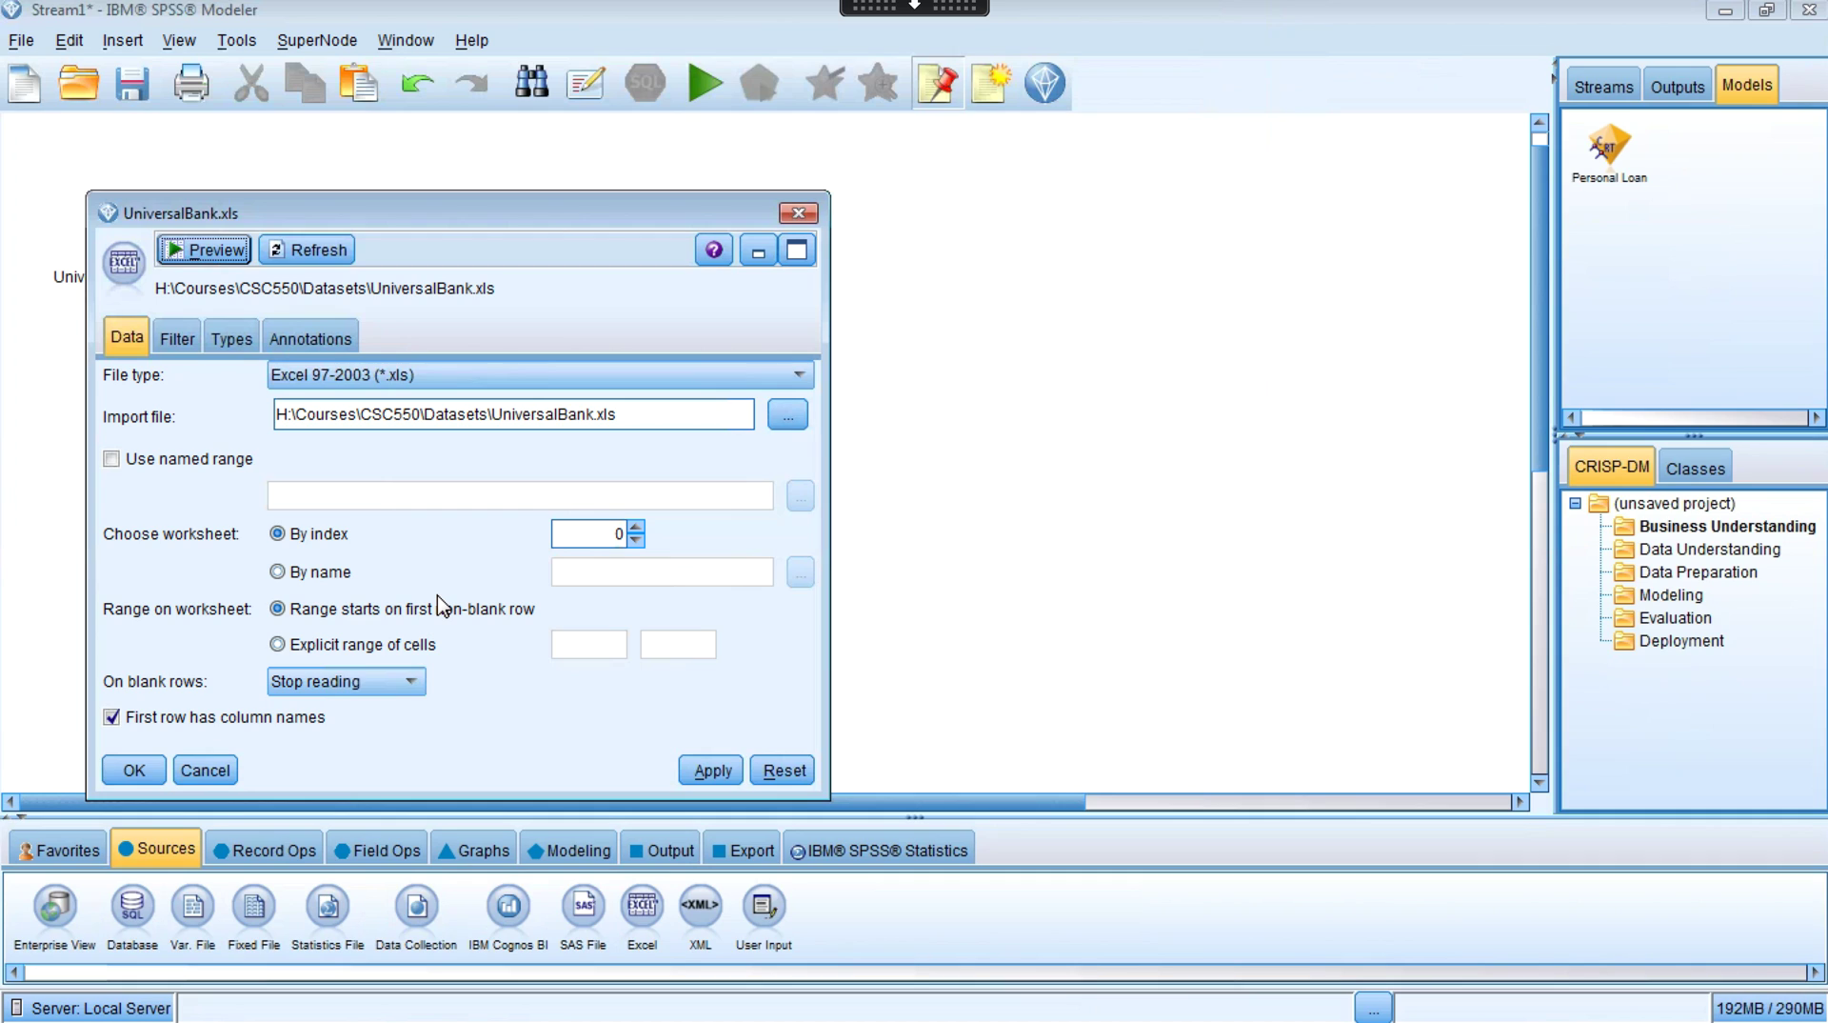
click(324, 583)
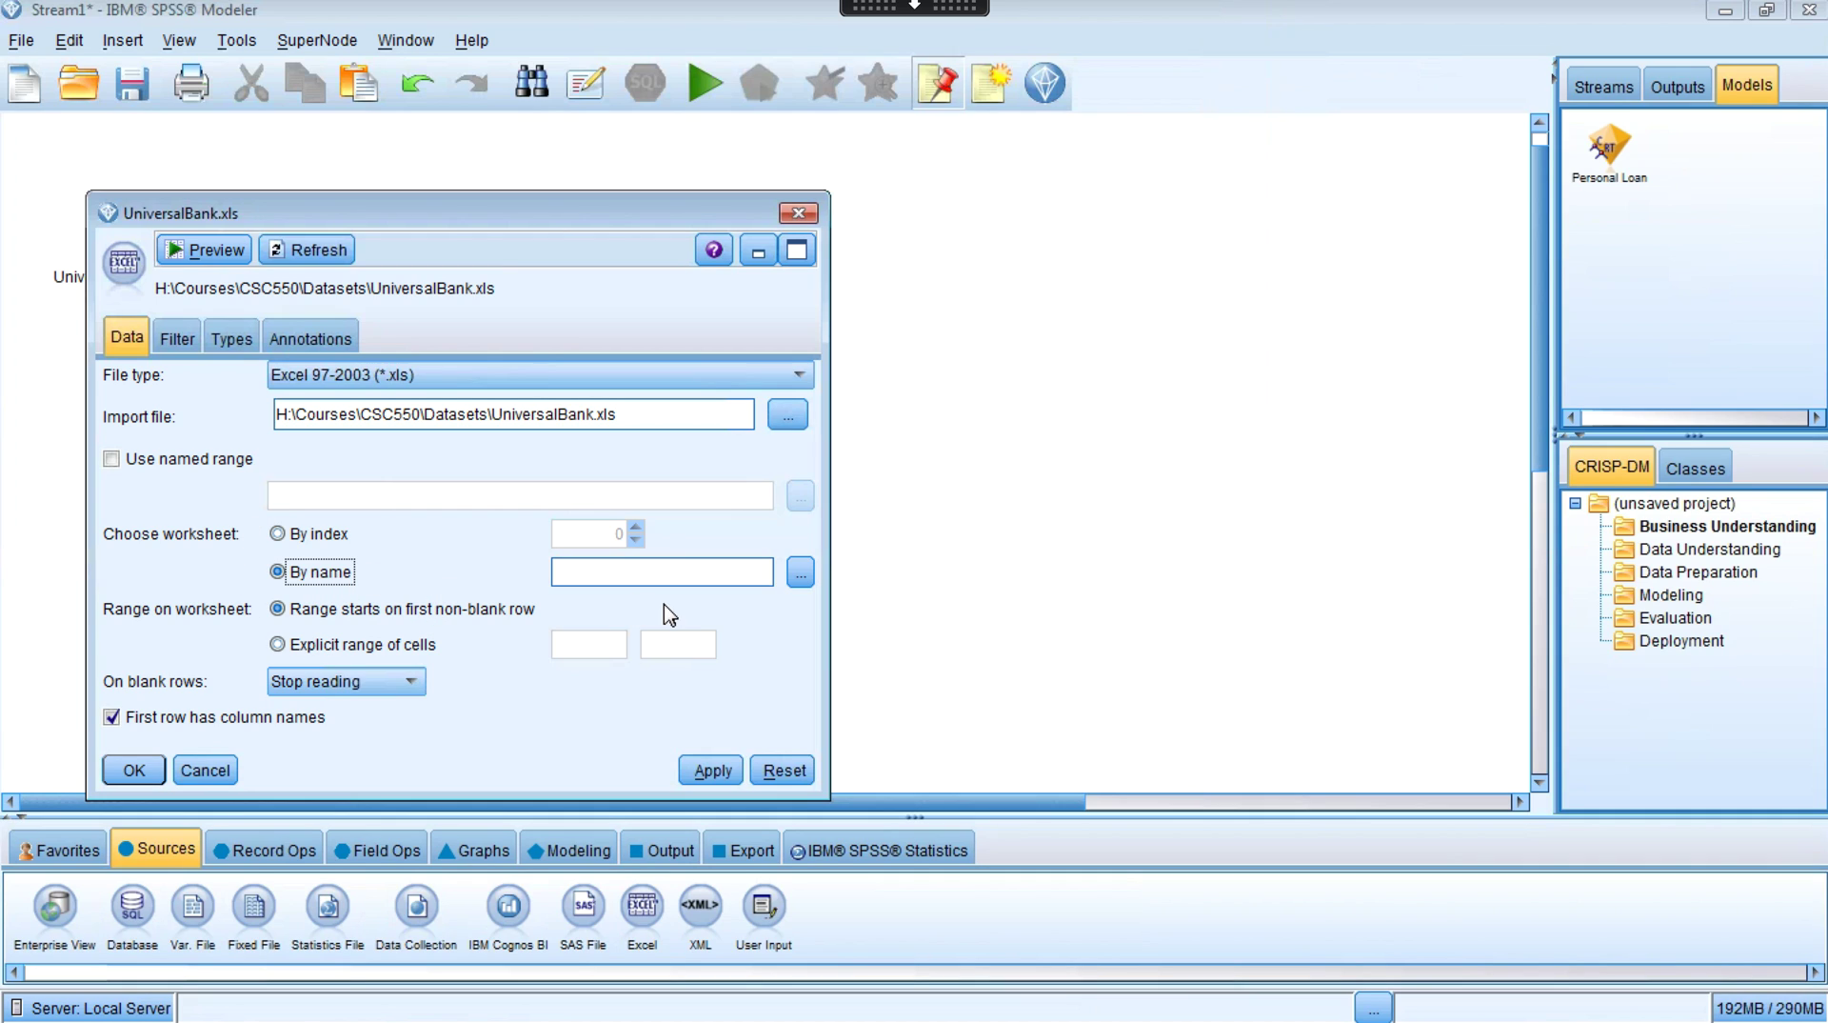
click(800, 571)
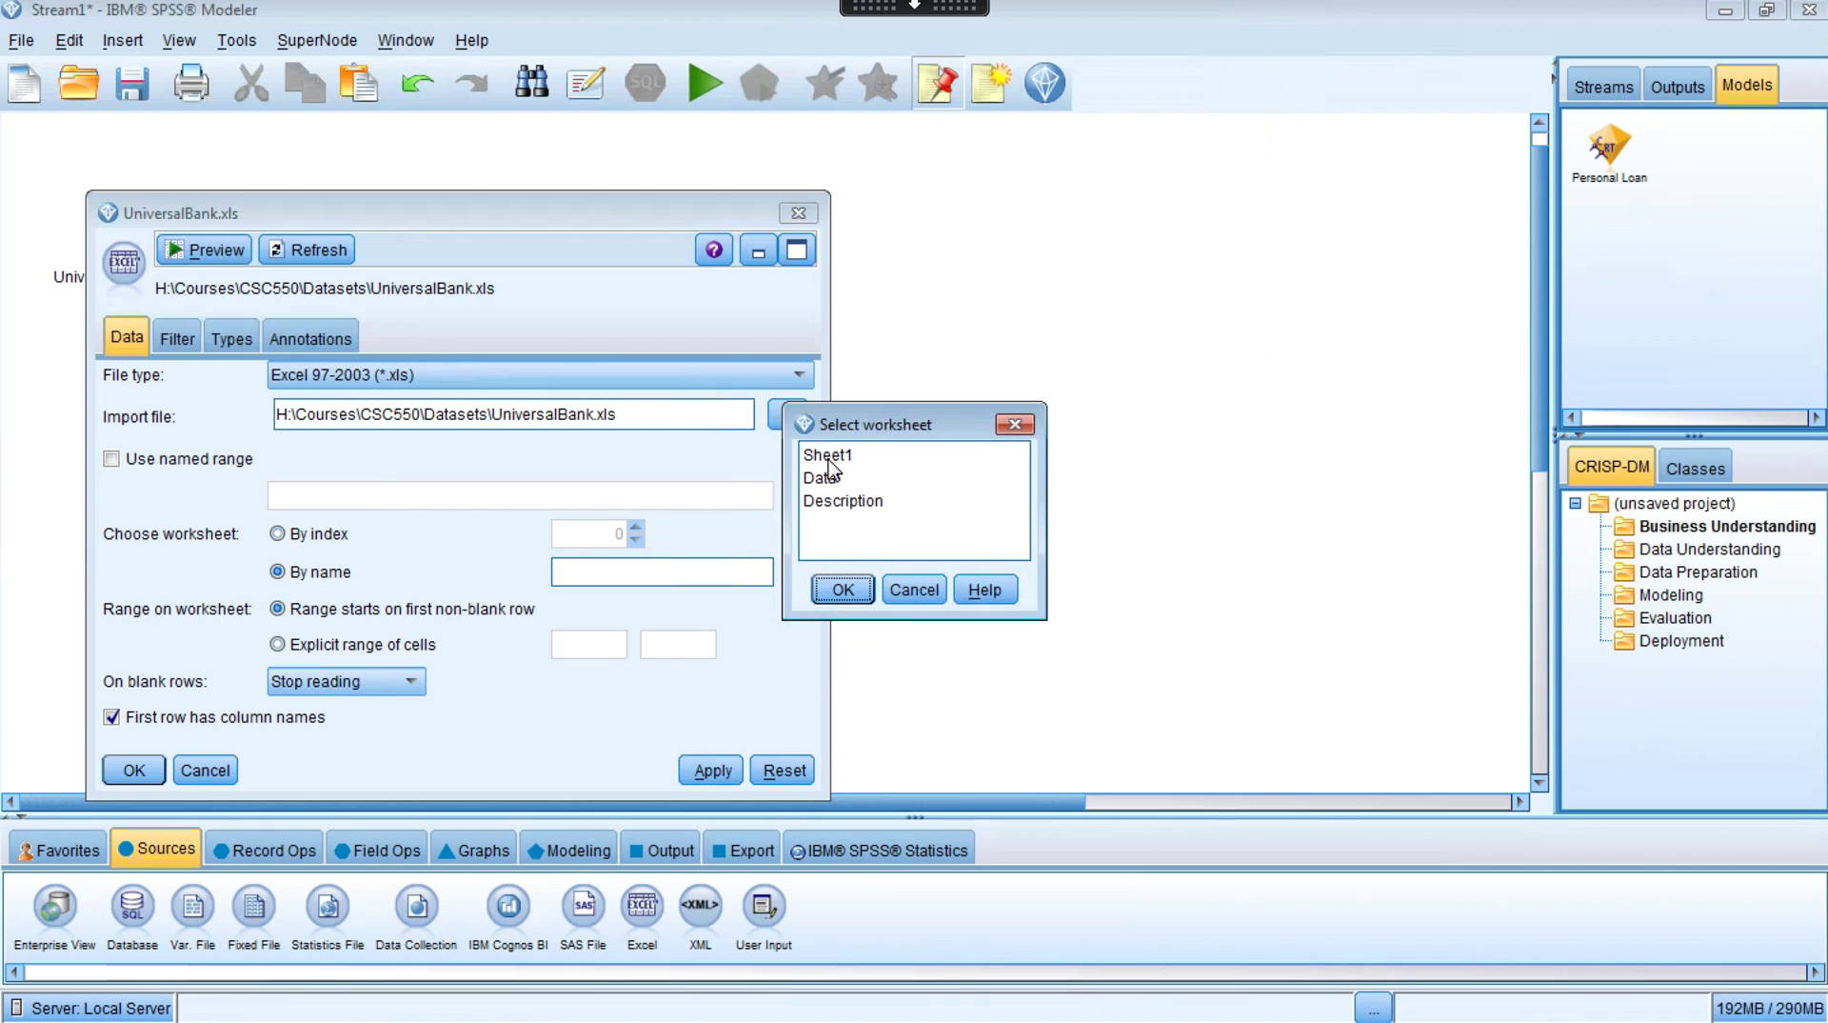
click(915, 590)
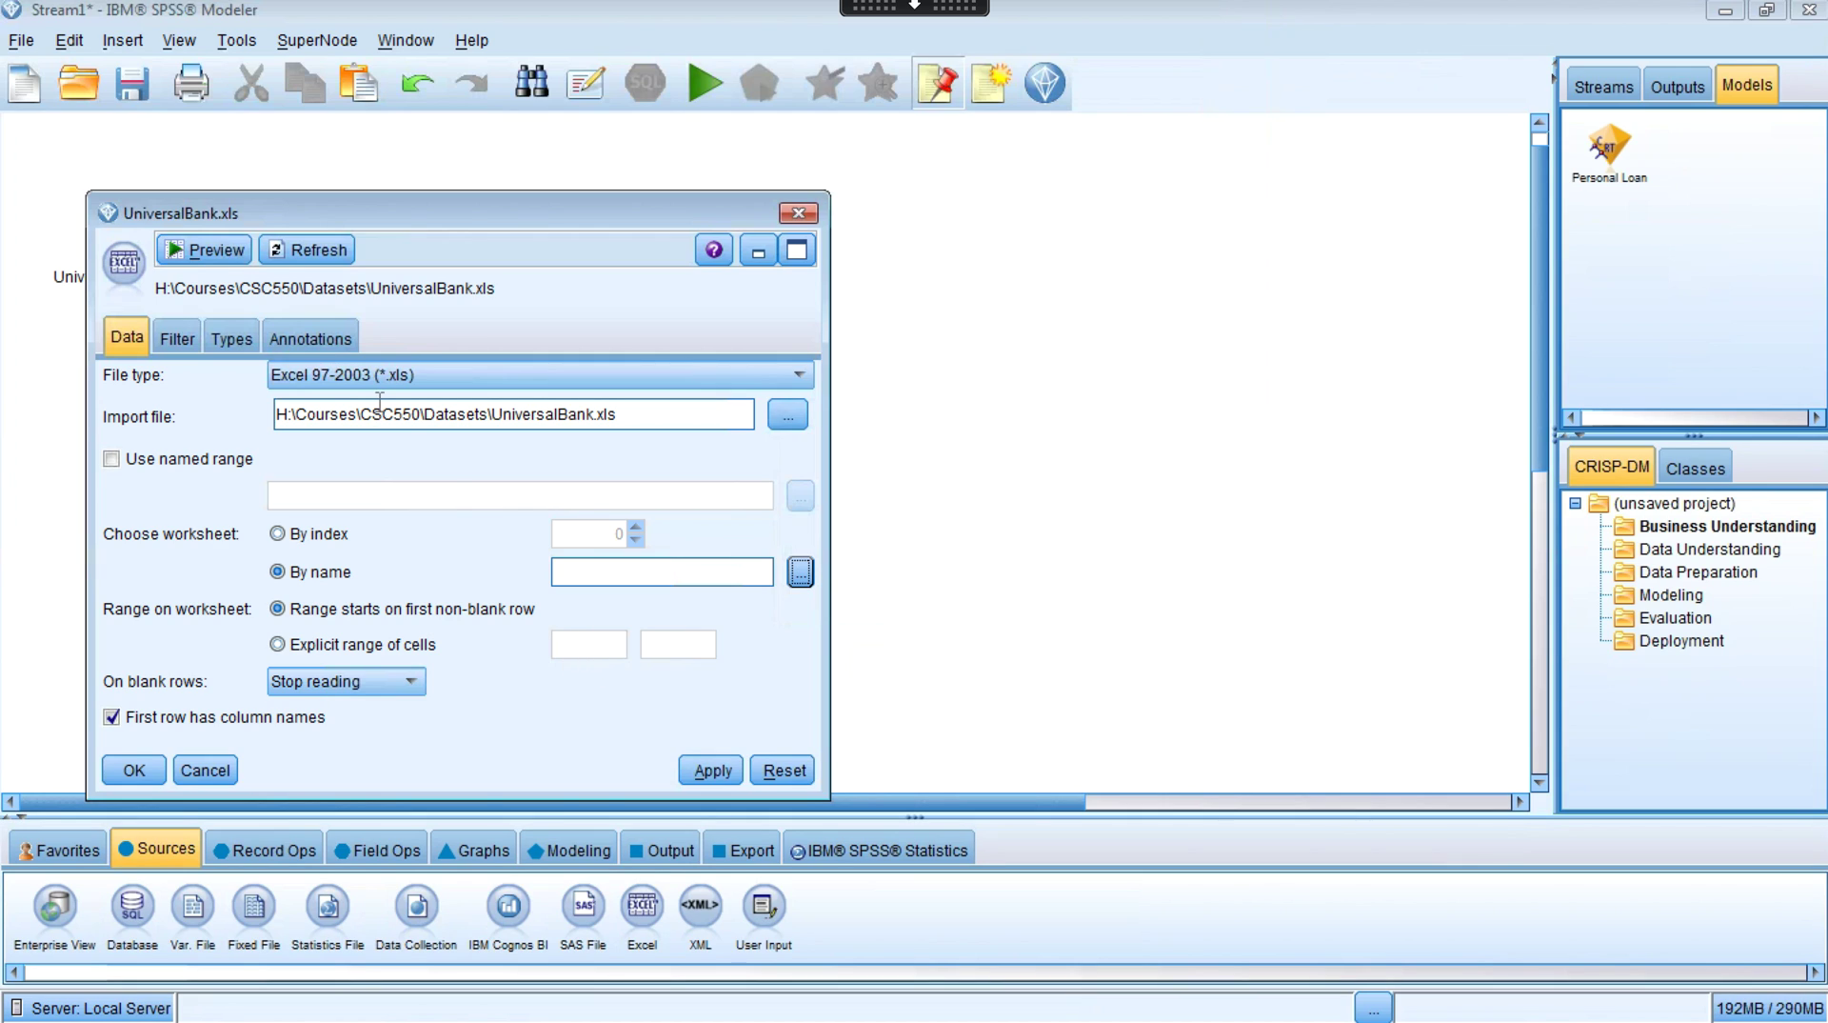
click(212, 248)
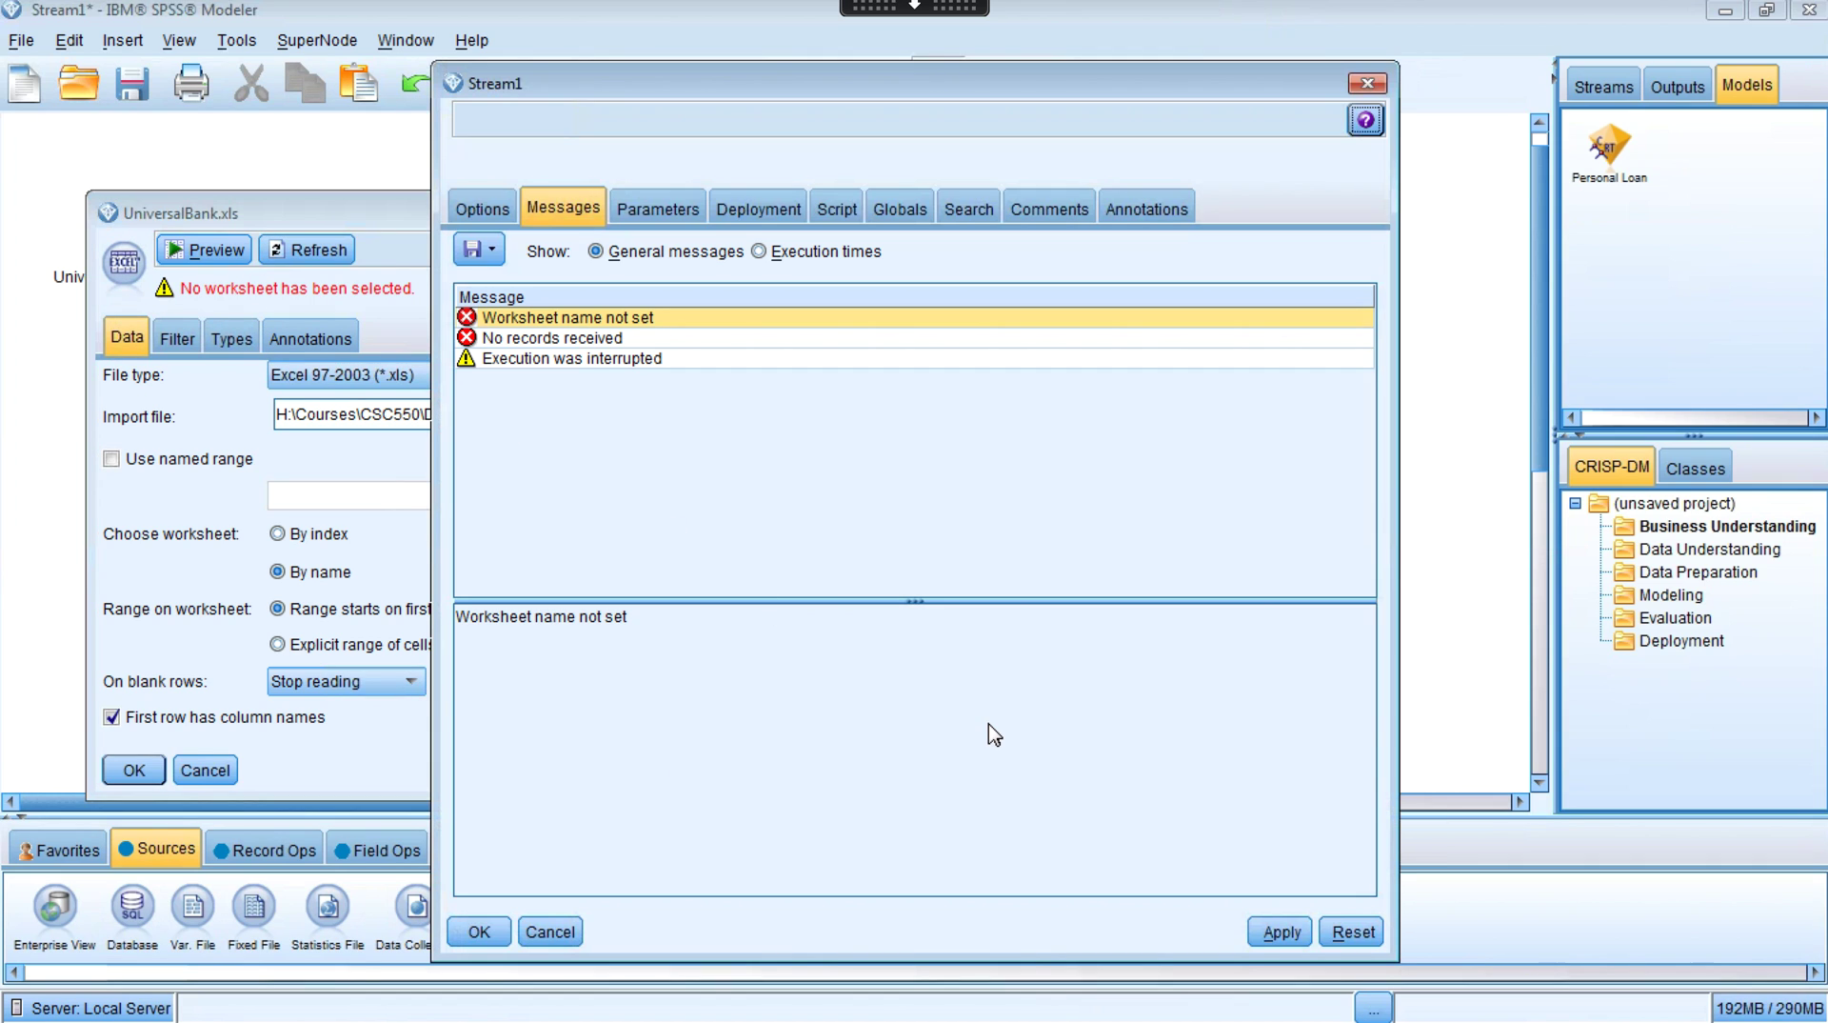
click(479, 931)
click(277, 533)
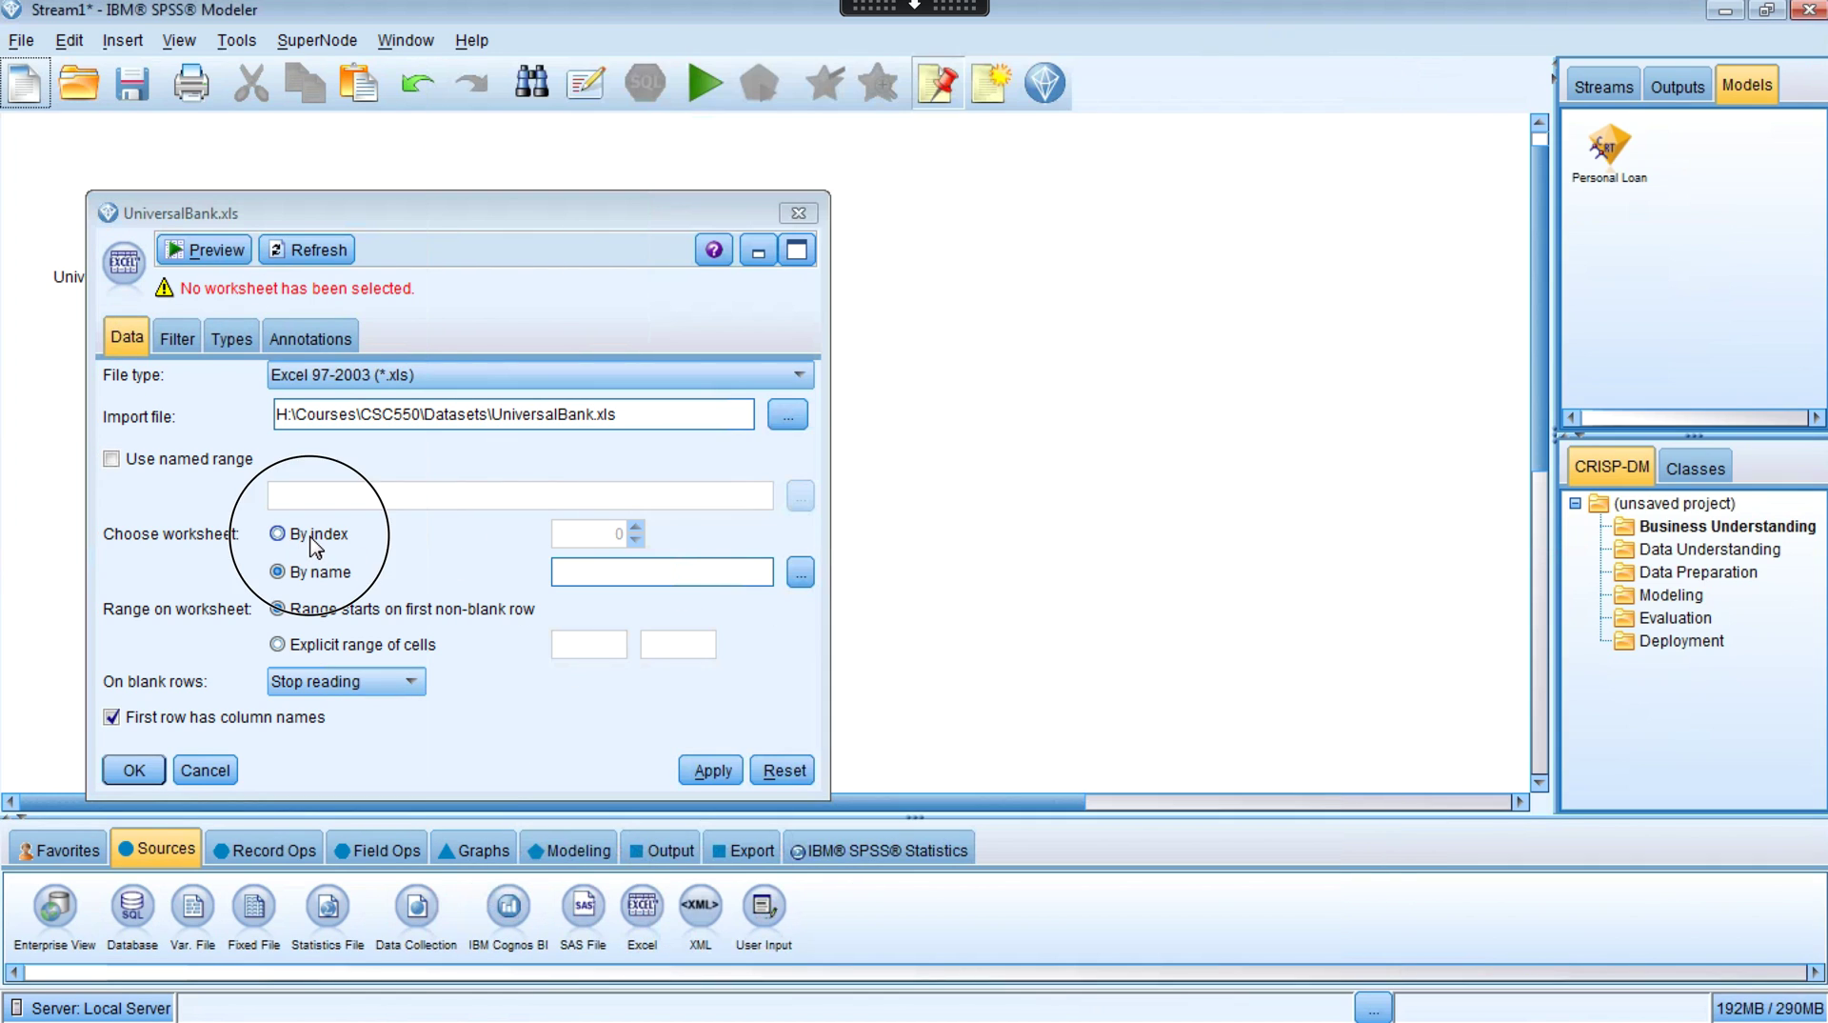
Preview the source data with the worksheet chosen by index 0 and accept the Excel node's settings
click(210, 252)
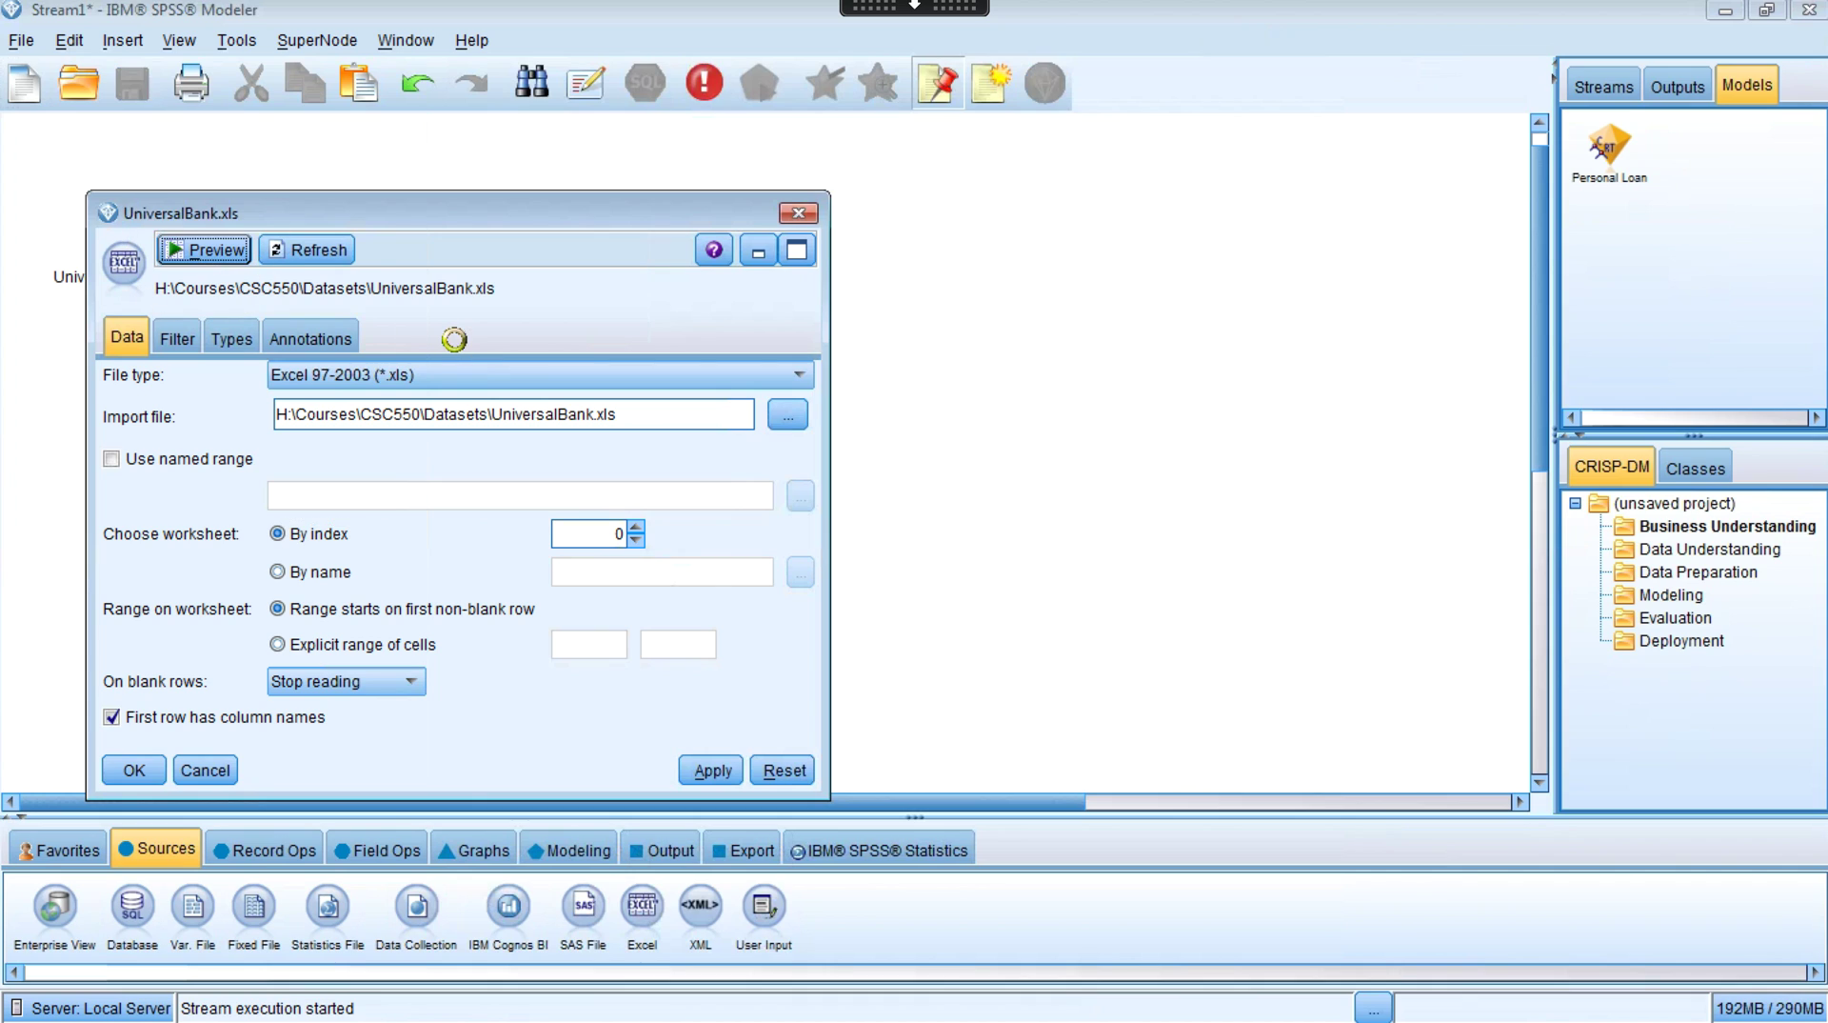
click(642, 392)
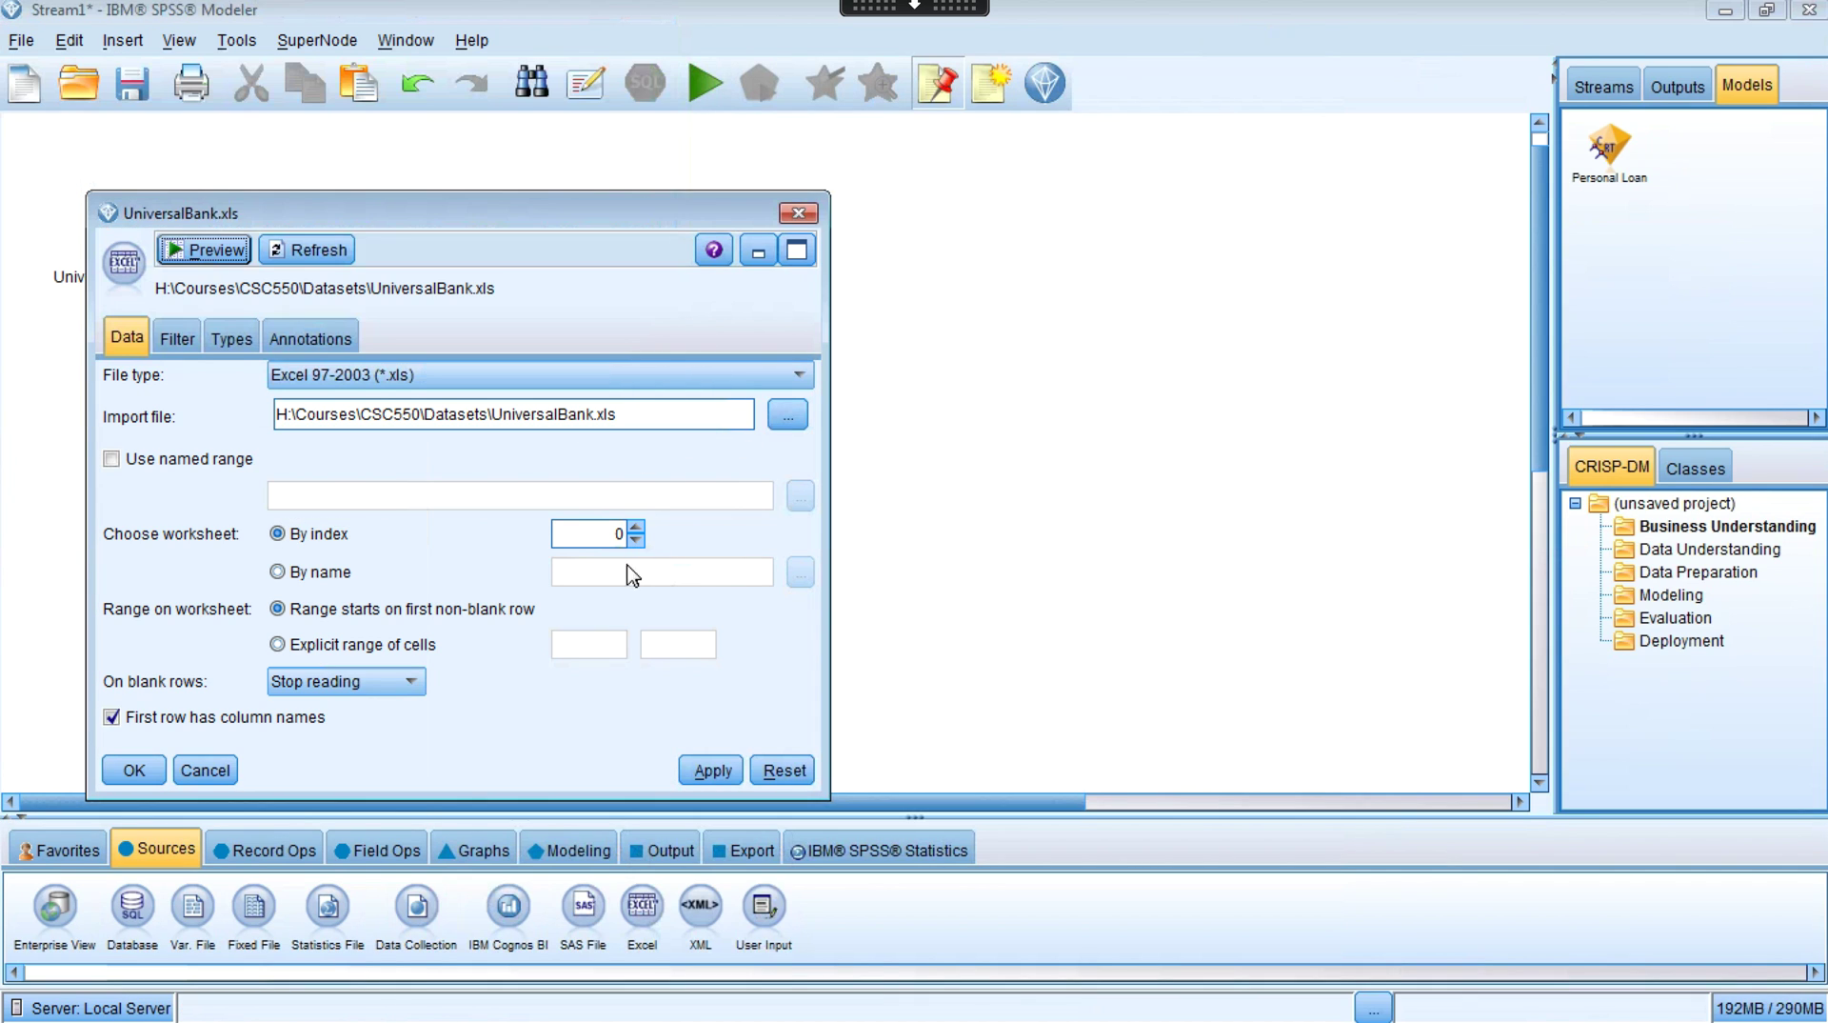
click(134, 769)
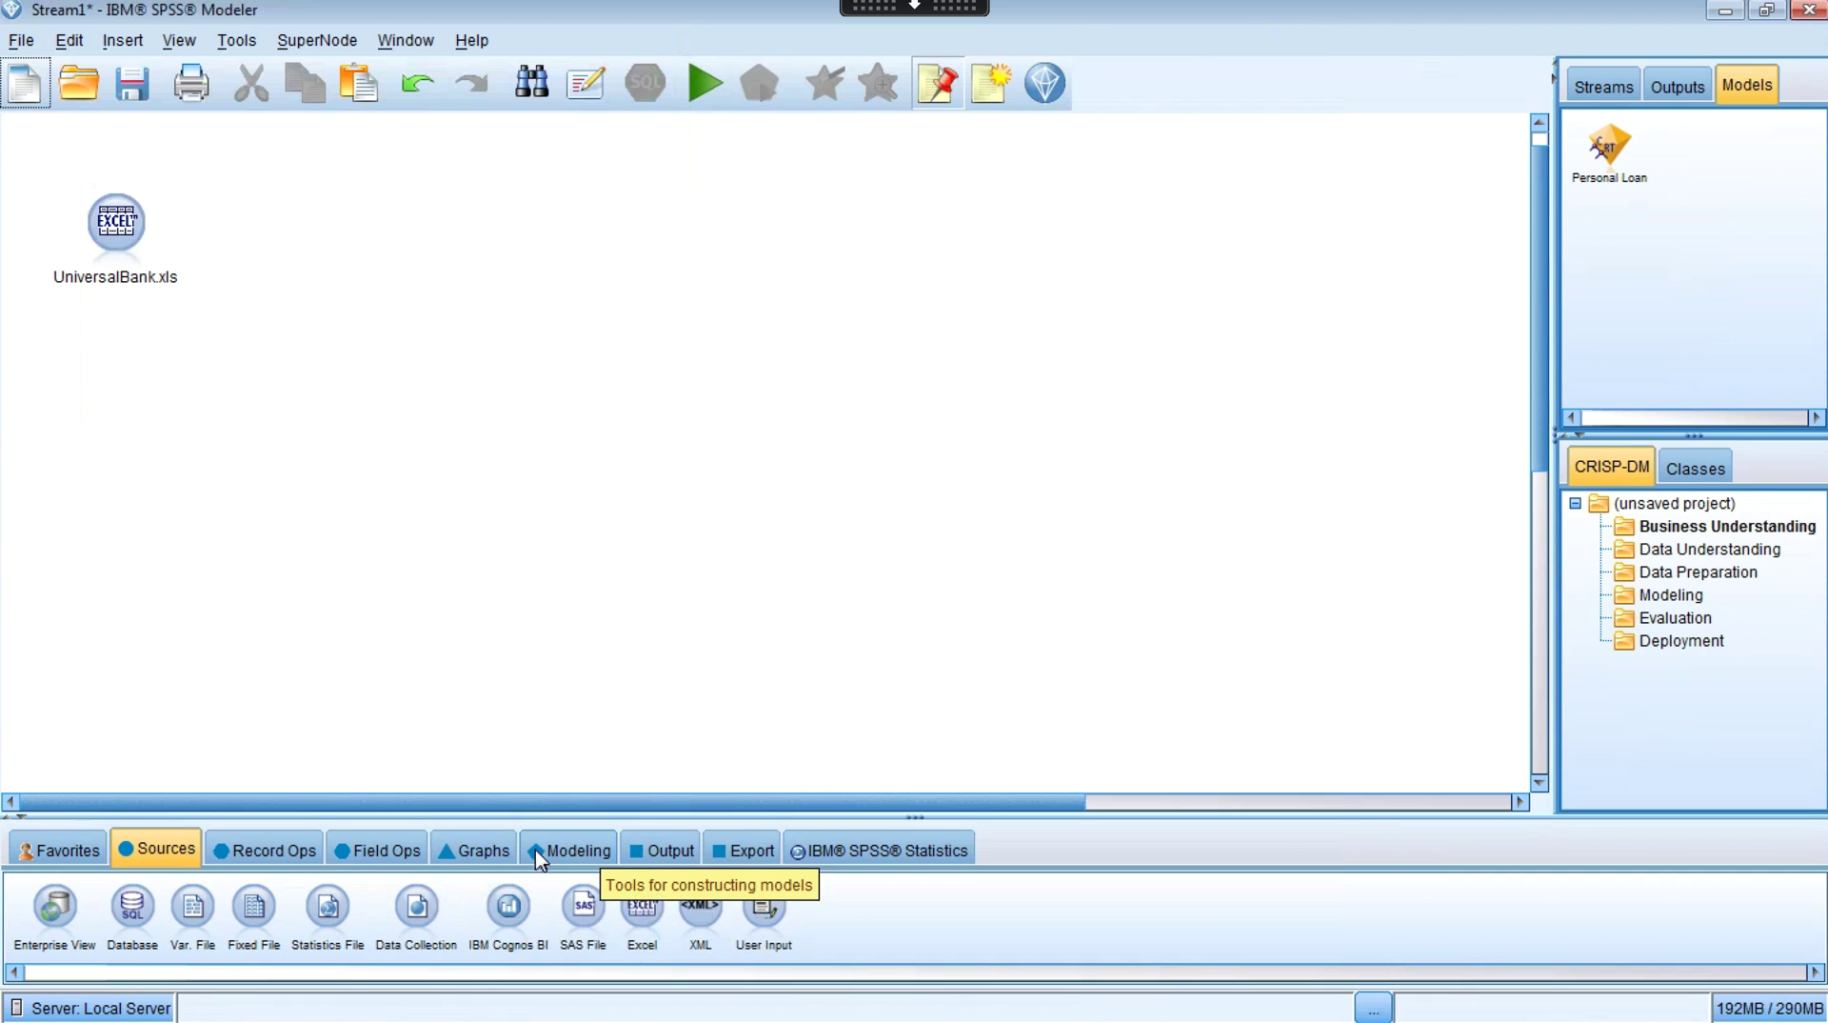
Add a Partition node after the UniversalBank.xls source, with a training partition size of 60 and a testing size of 40
click(379, 849)
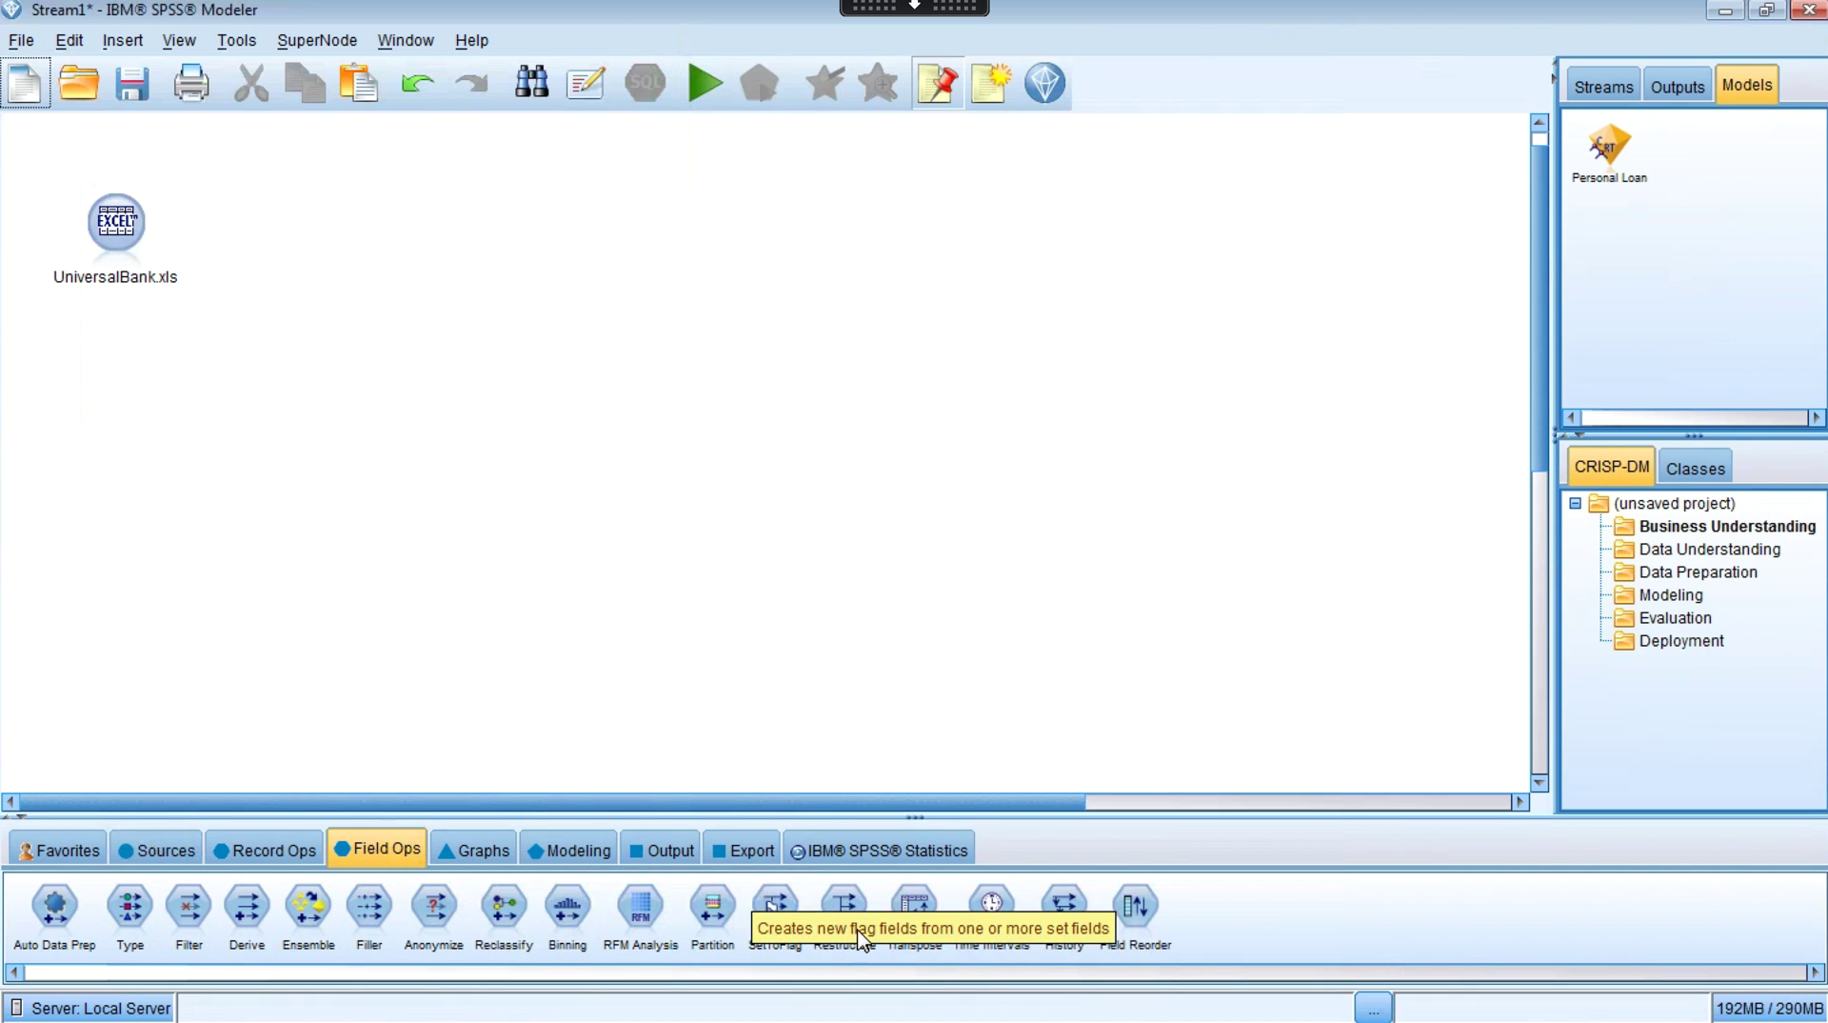
double_click(712, 904)
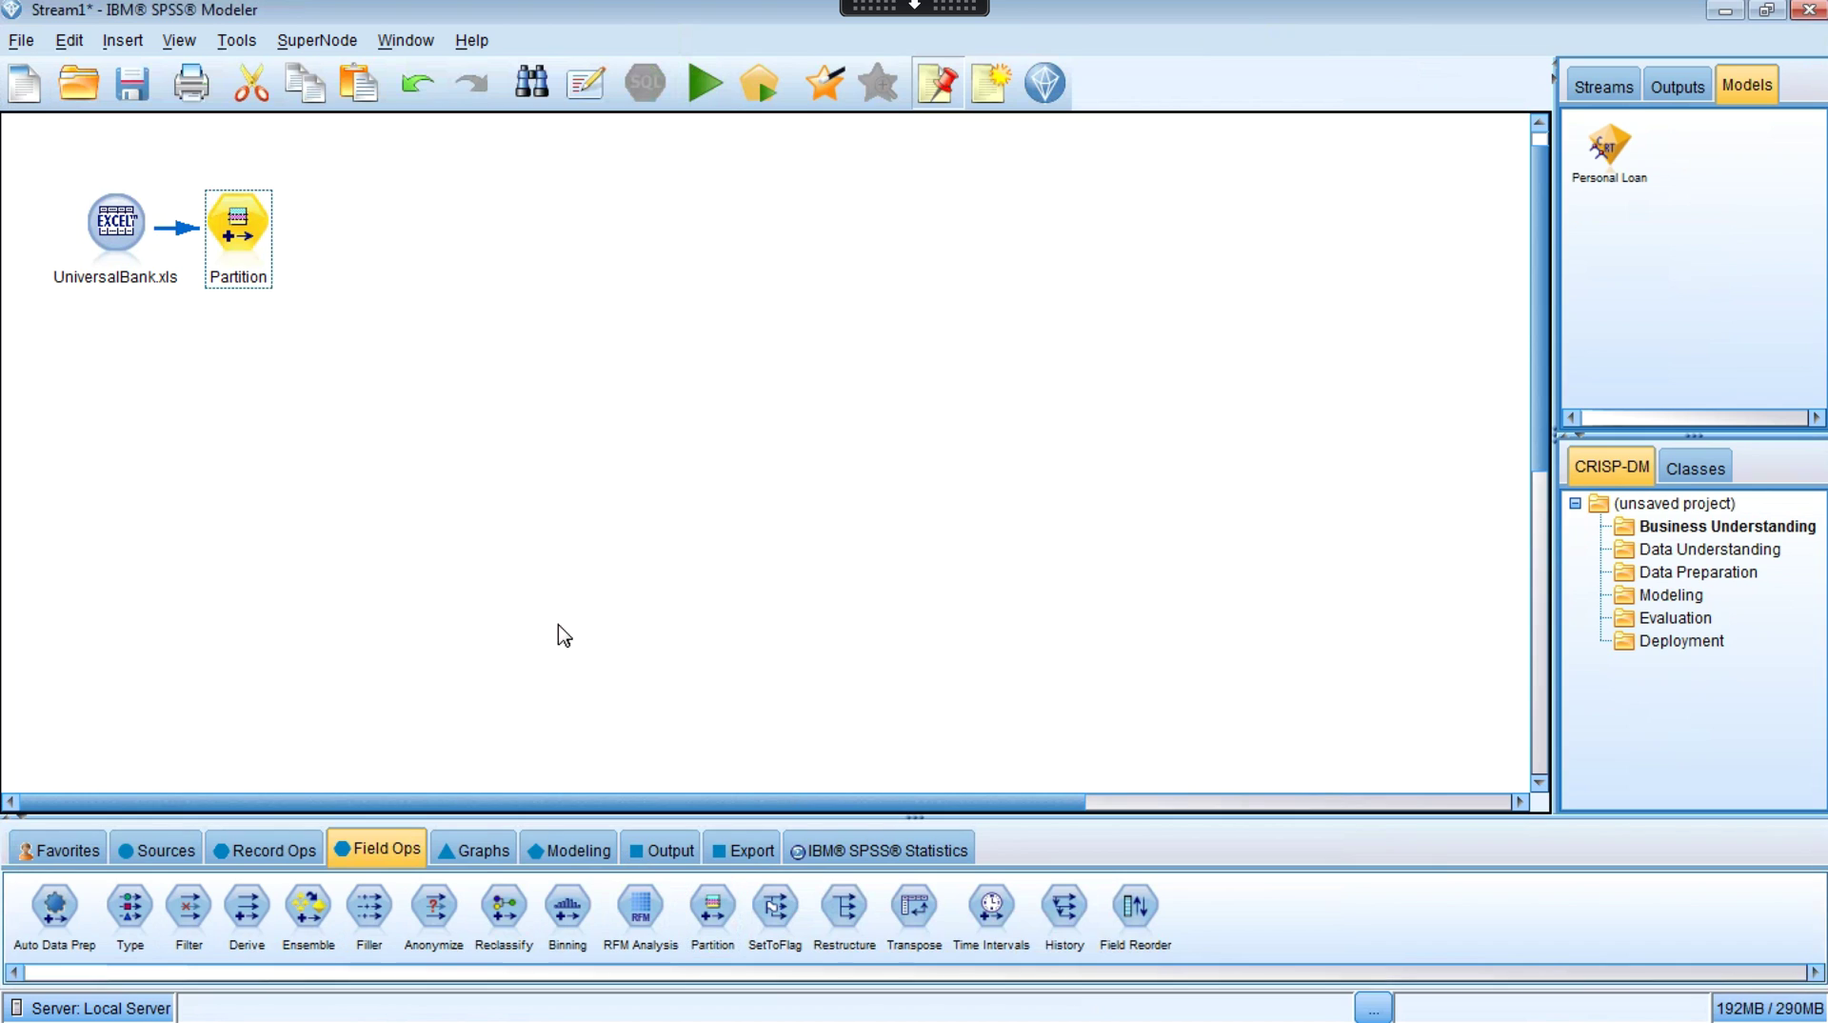
double_click(238, 227)
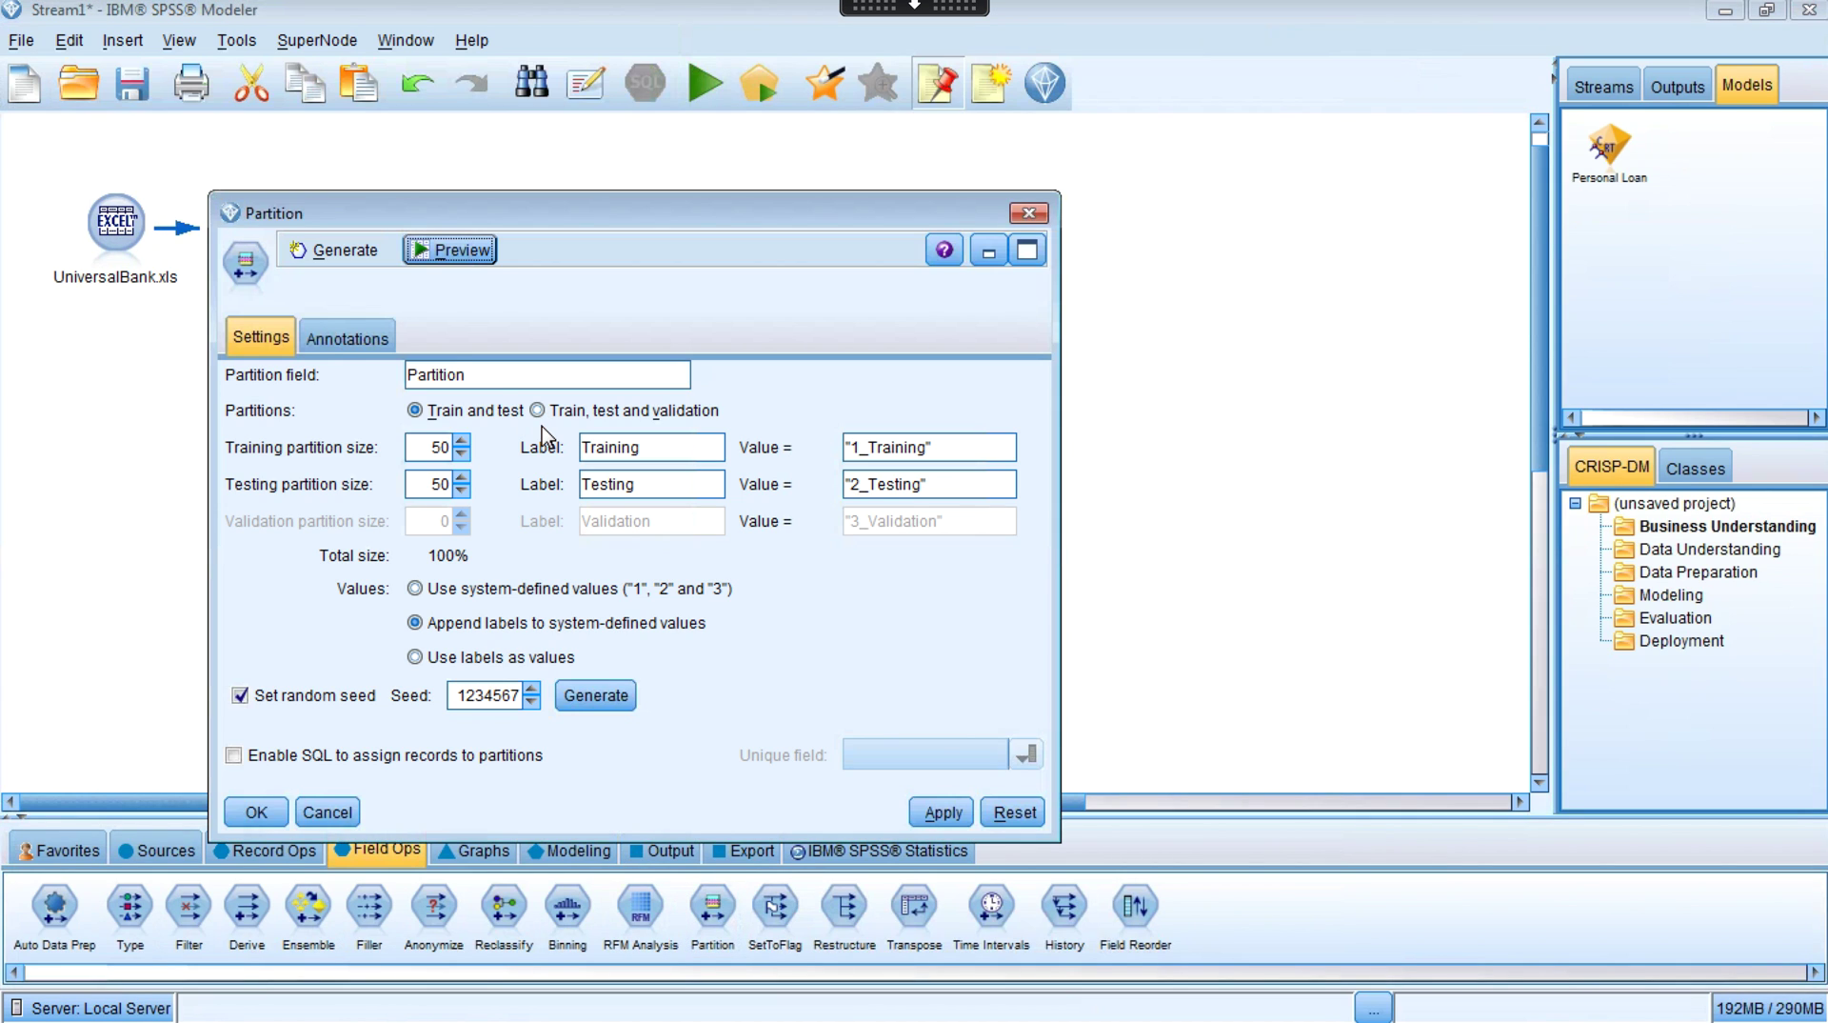
double_click(433, 447)
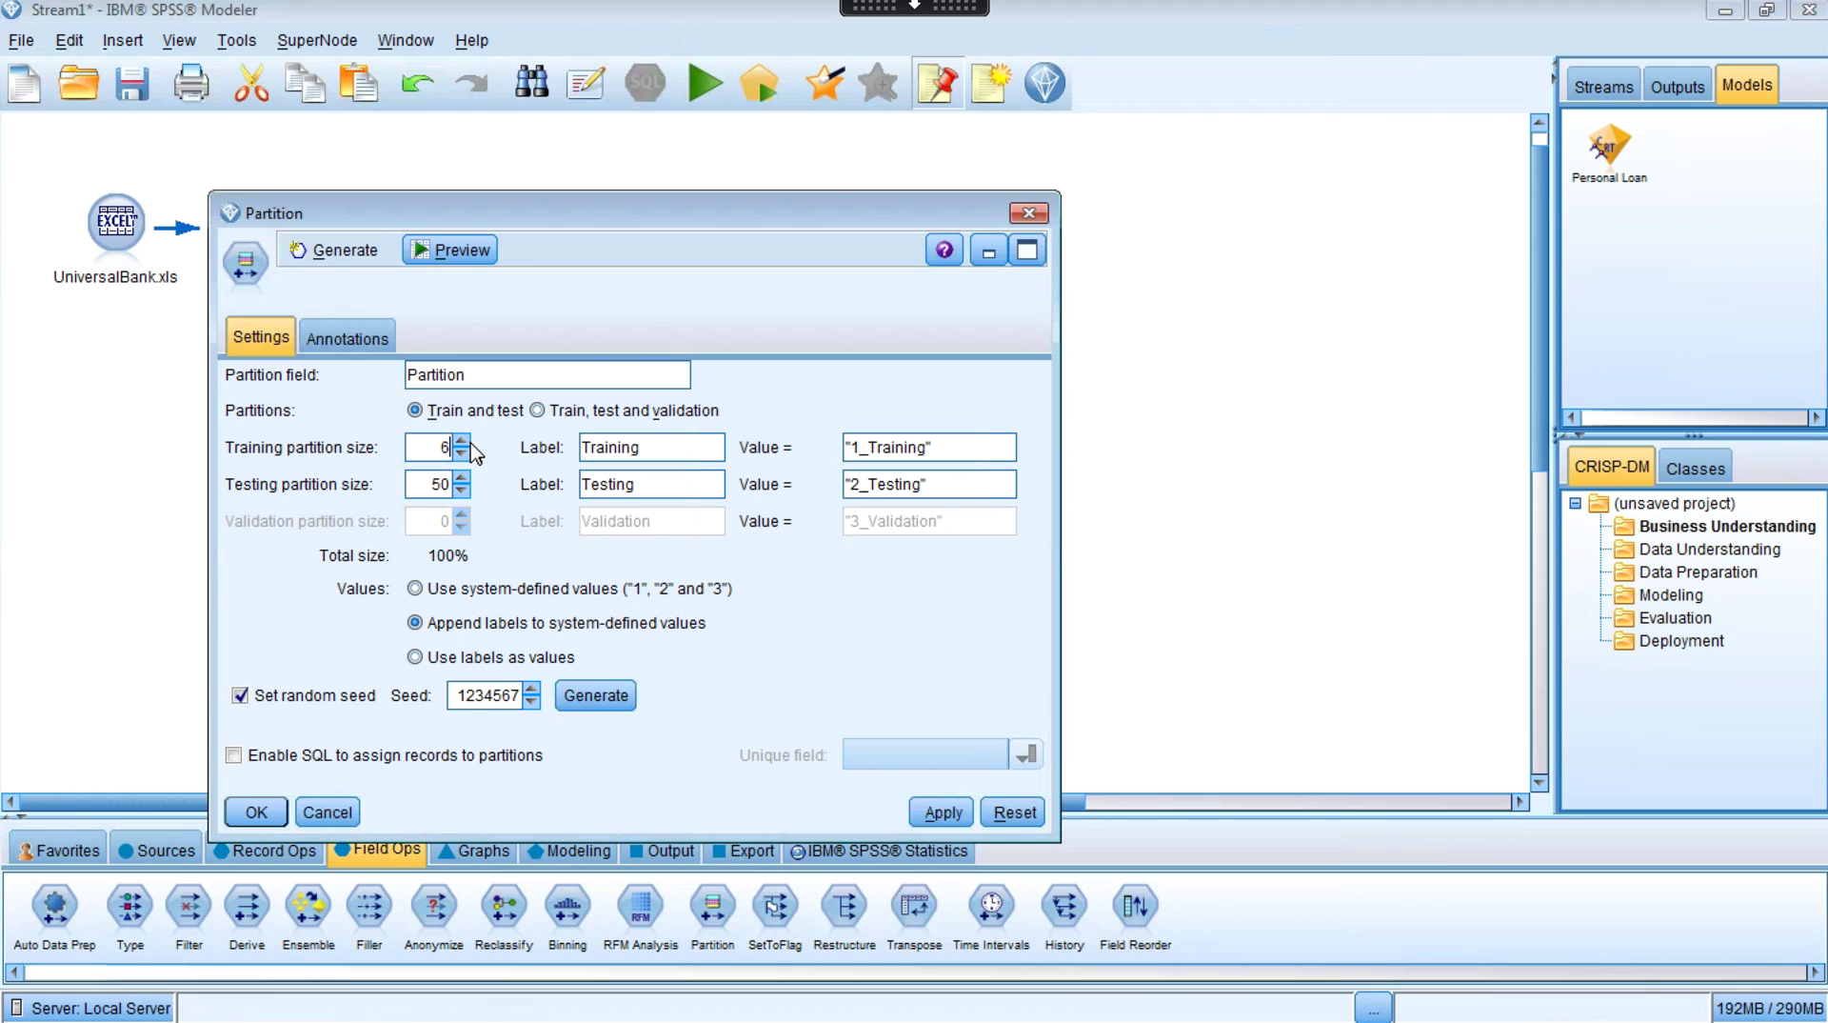
text(60)
double_click(438, 482)
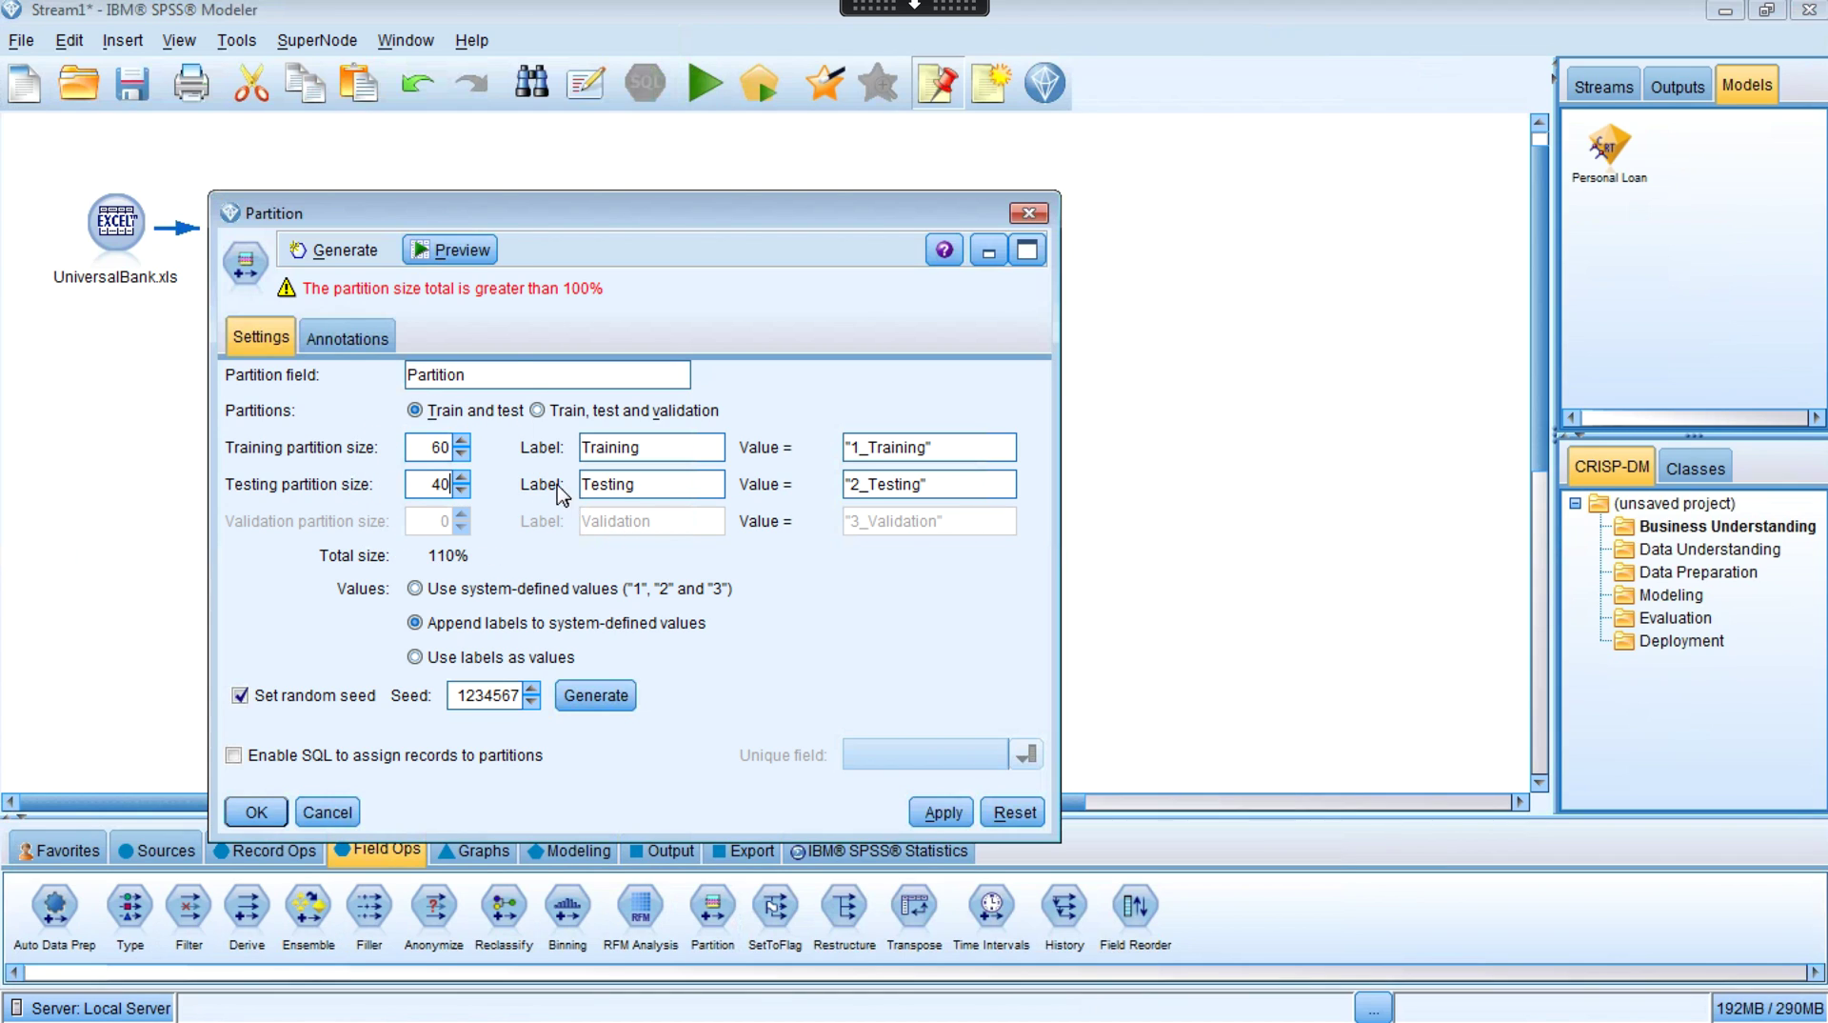
Preview the partitioned records across to the Partition column and accept the Partition node's settings
click(448, 255)
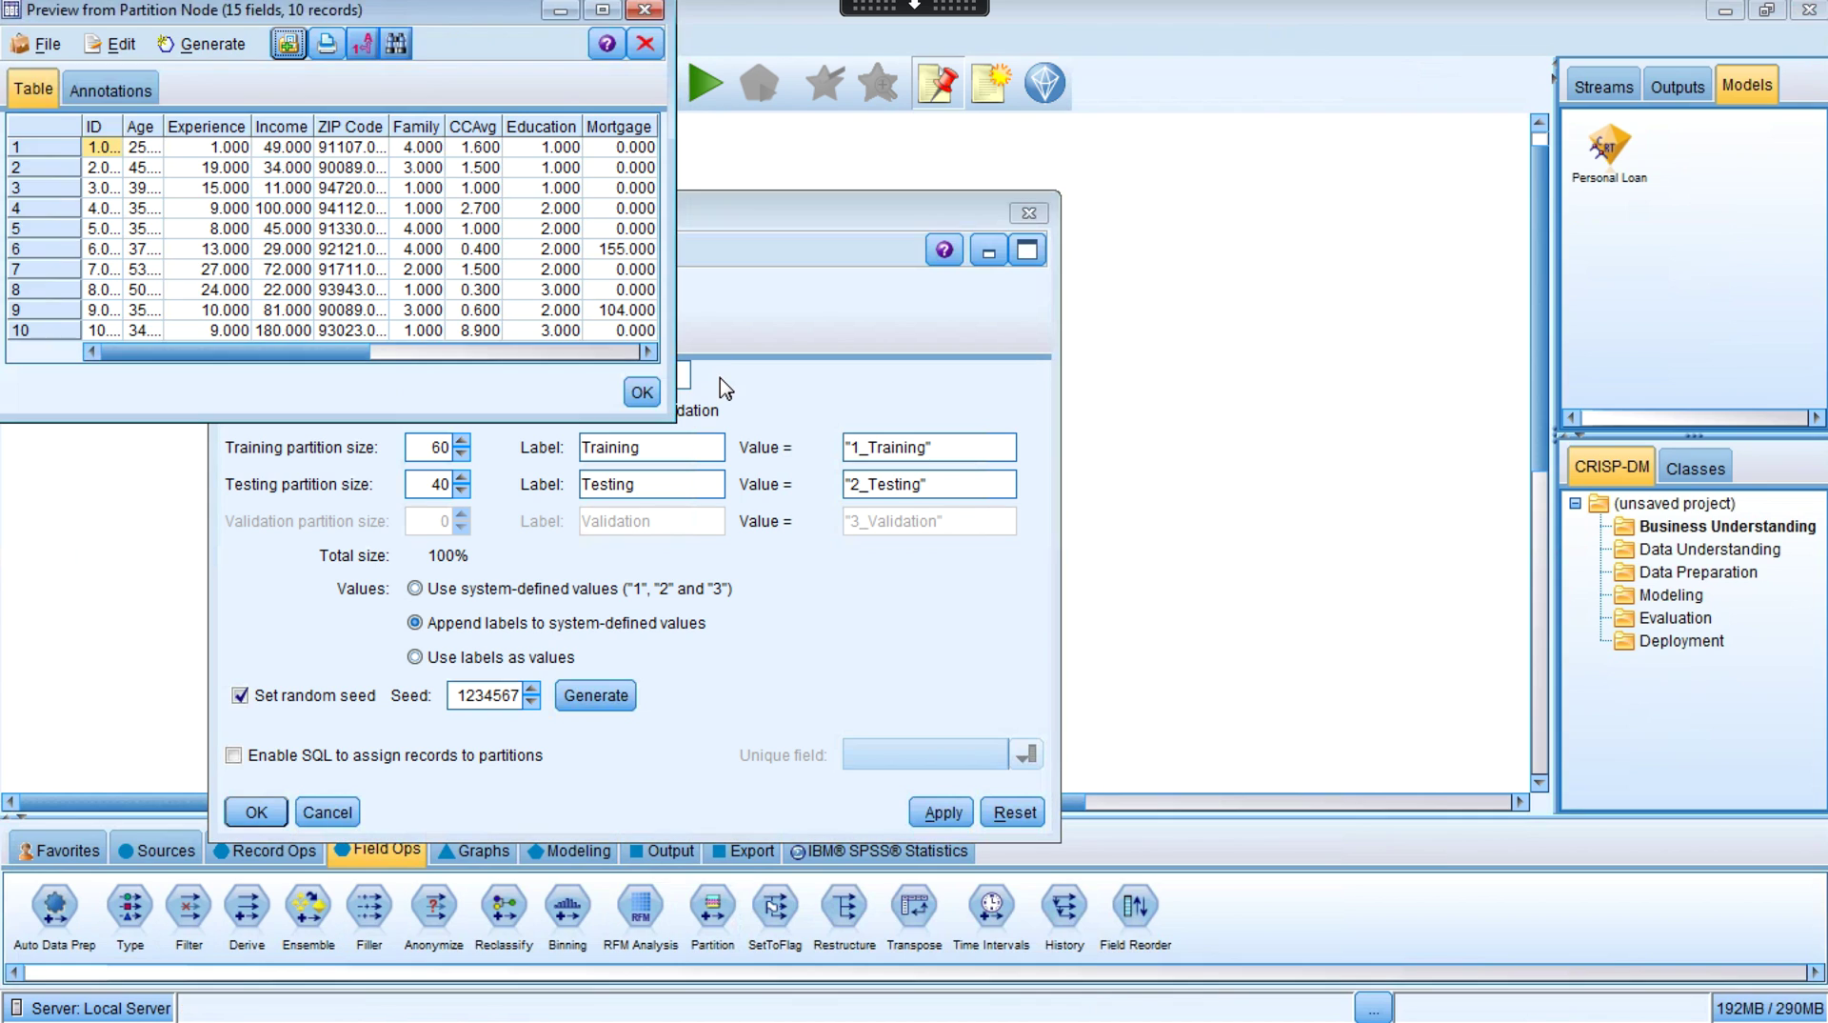
drag(670, 356, 1234, 391)
drag(1383, 411, 1450, 400)
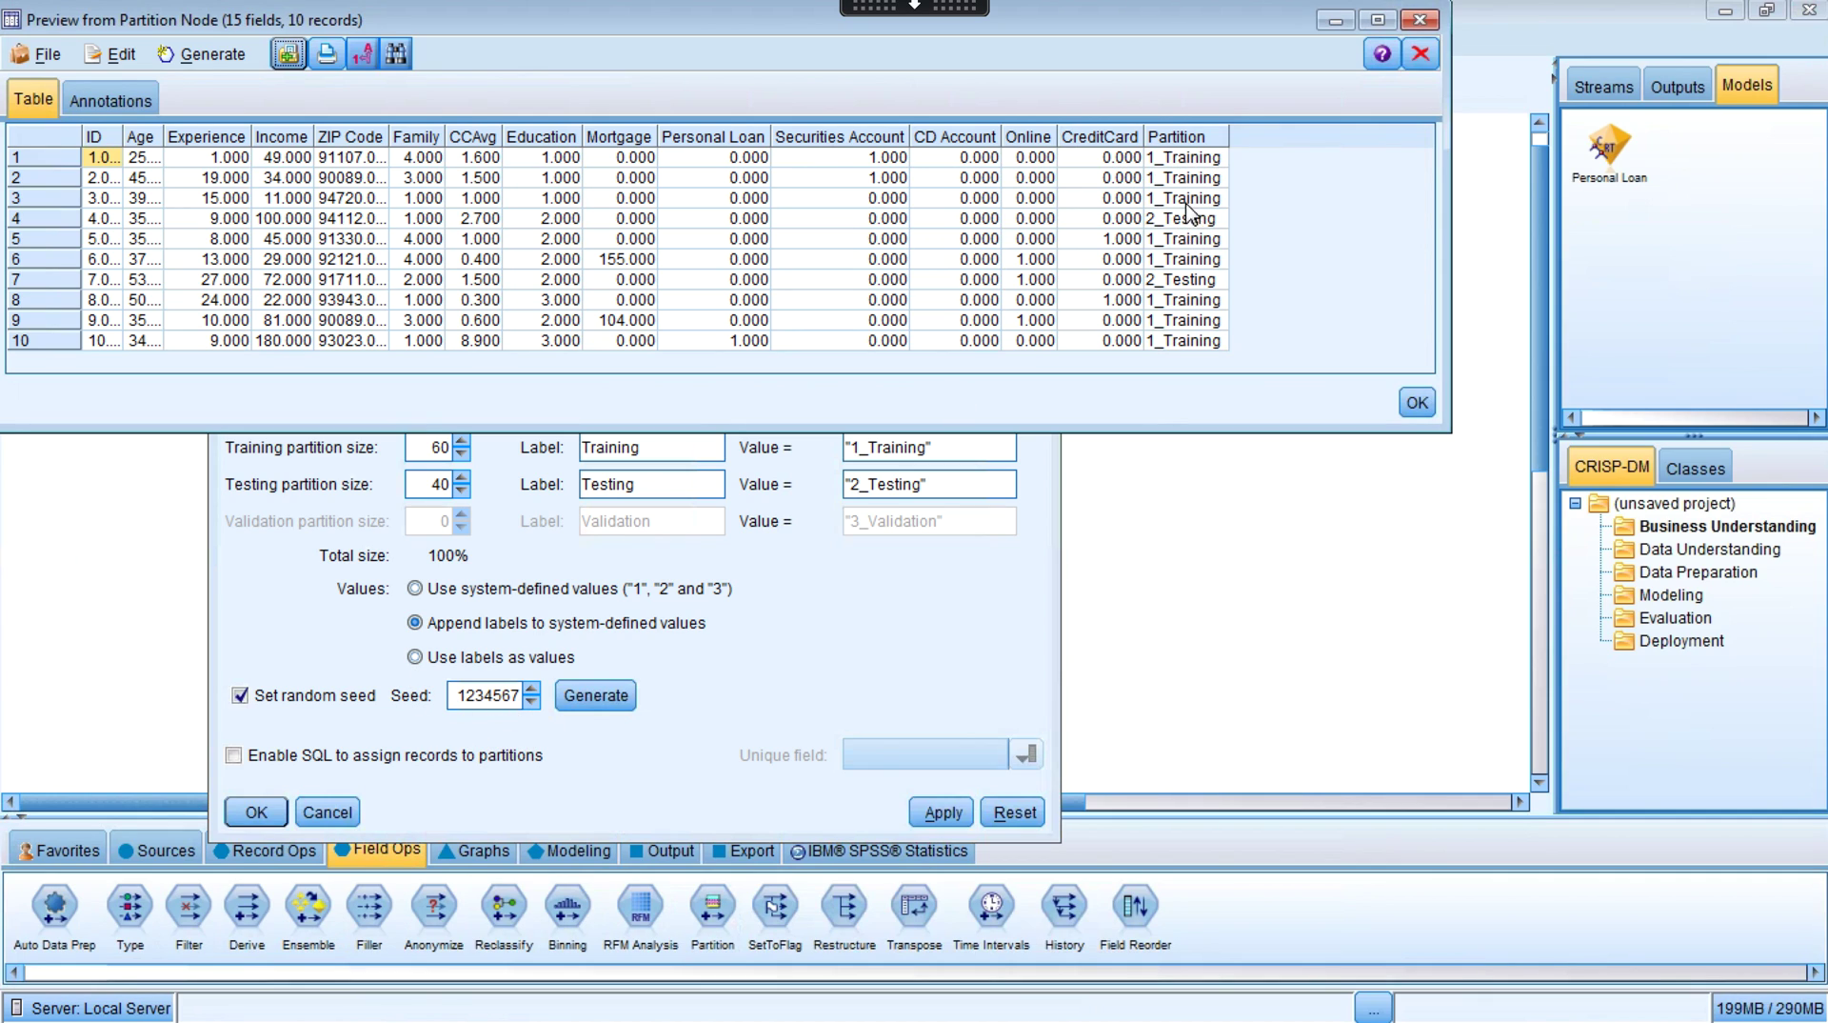
click(1417, 402)
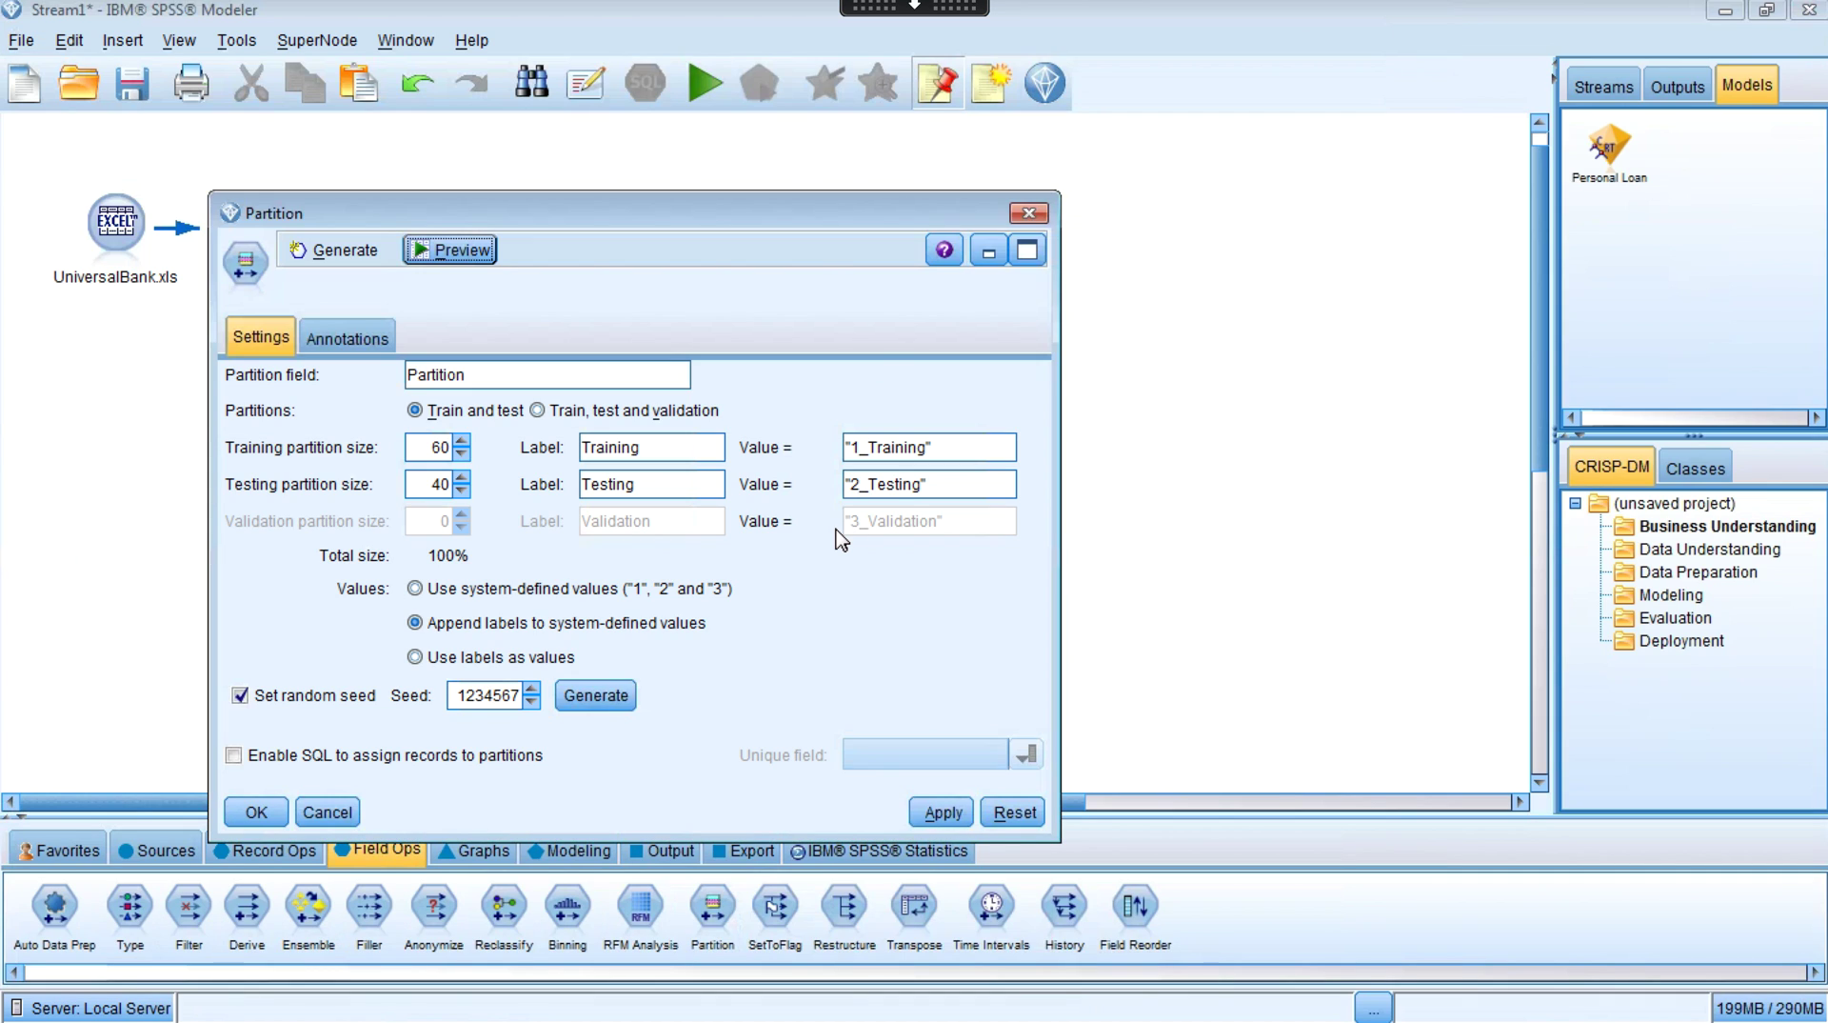
click(270, 810)
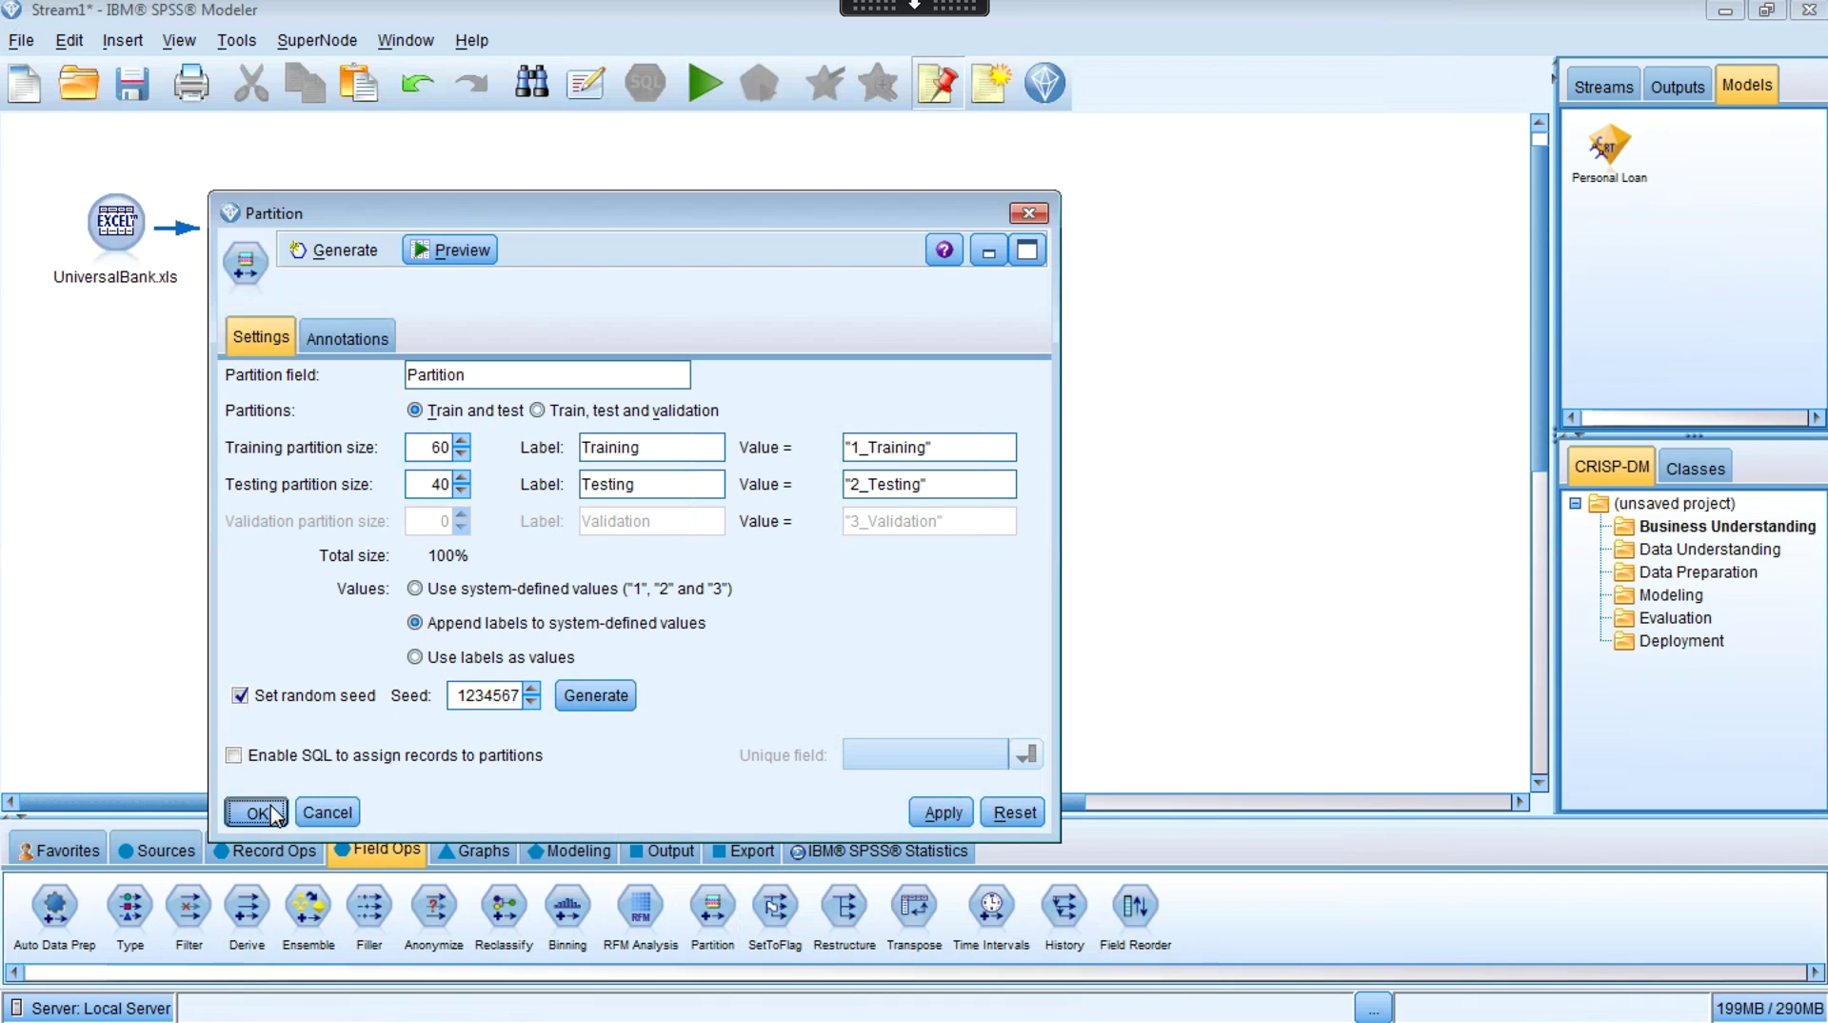
Add a Type node after the Partition node and set the ID field's role to None
click(252, 233)
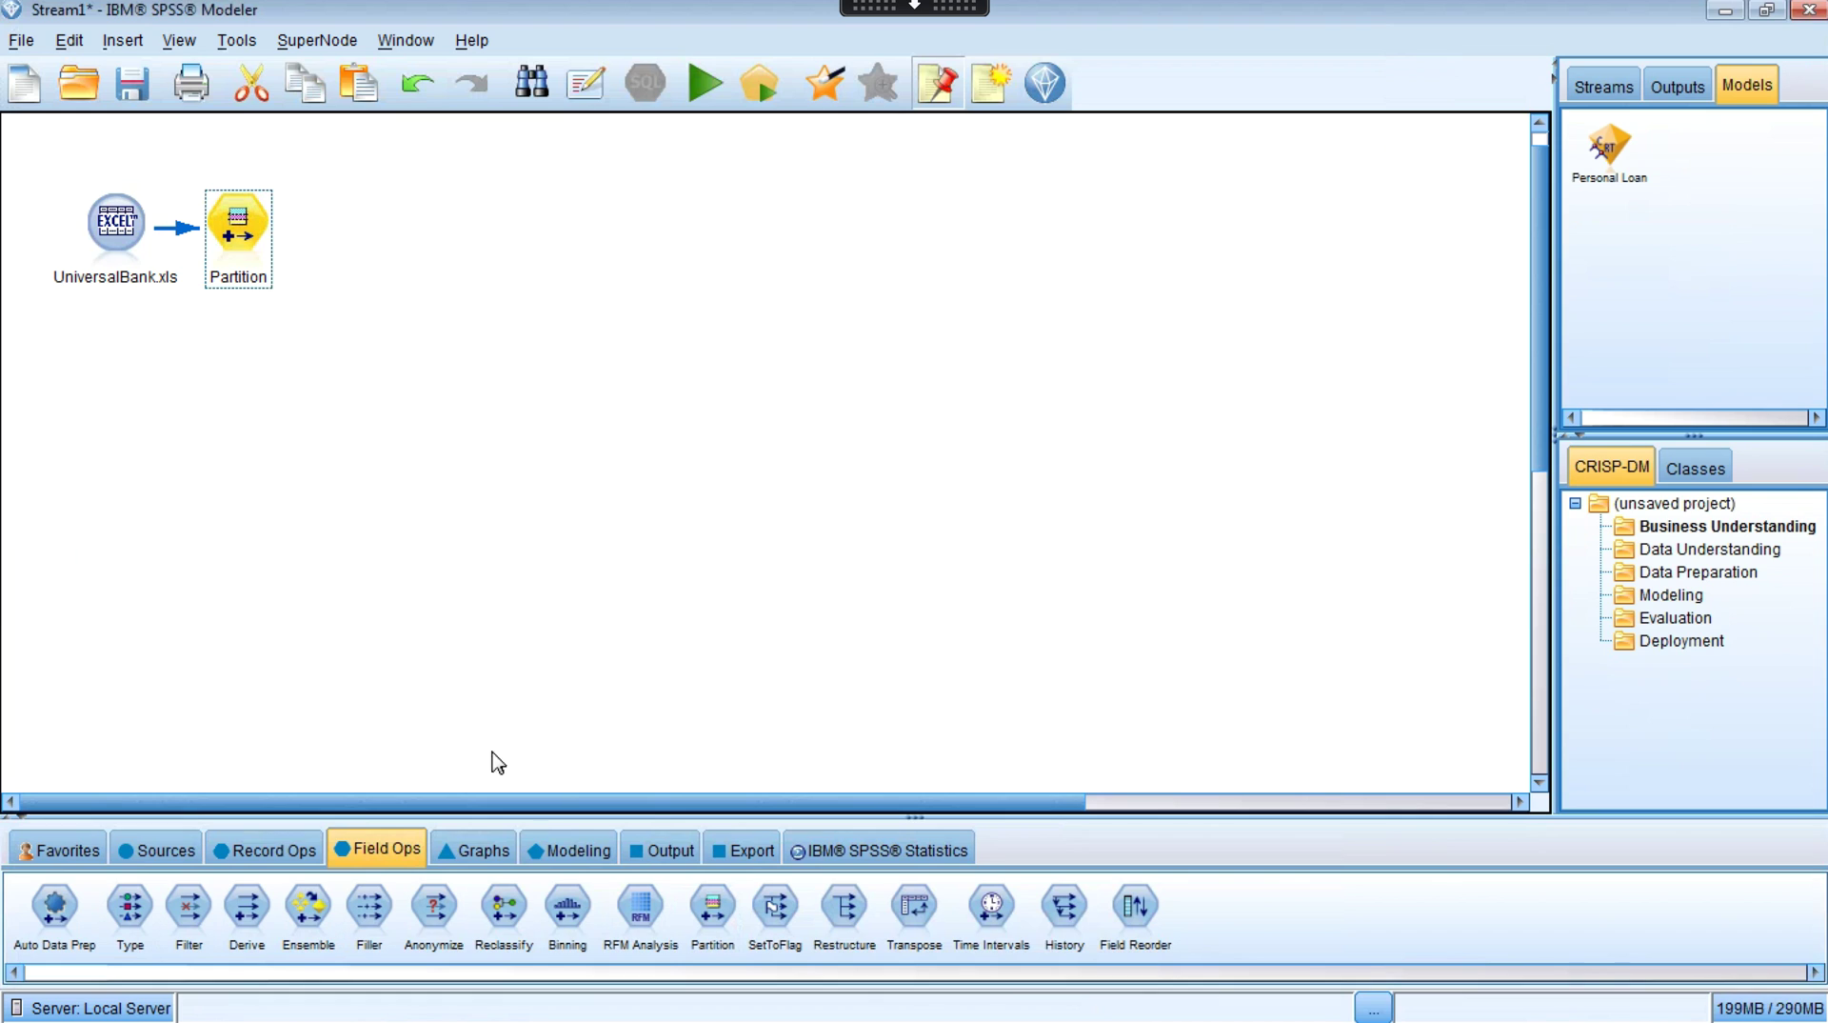
double_click(150, 890)
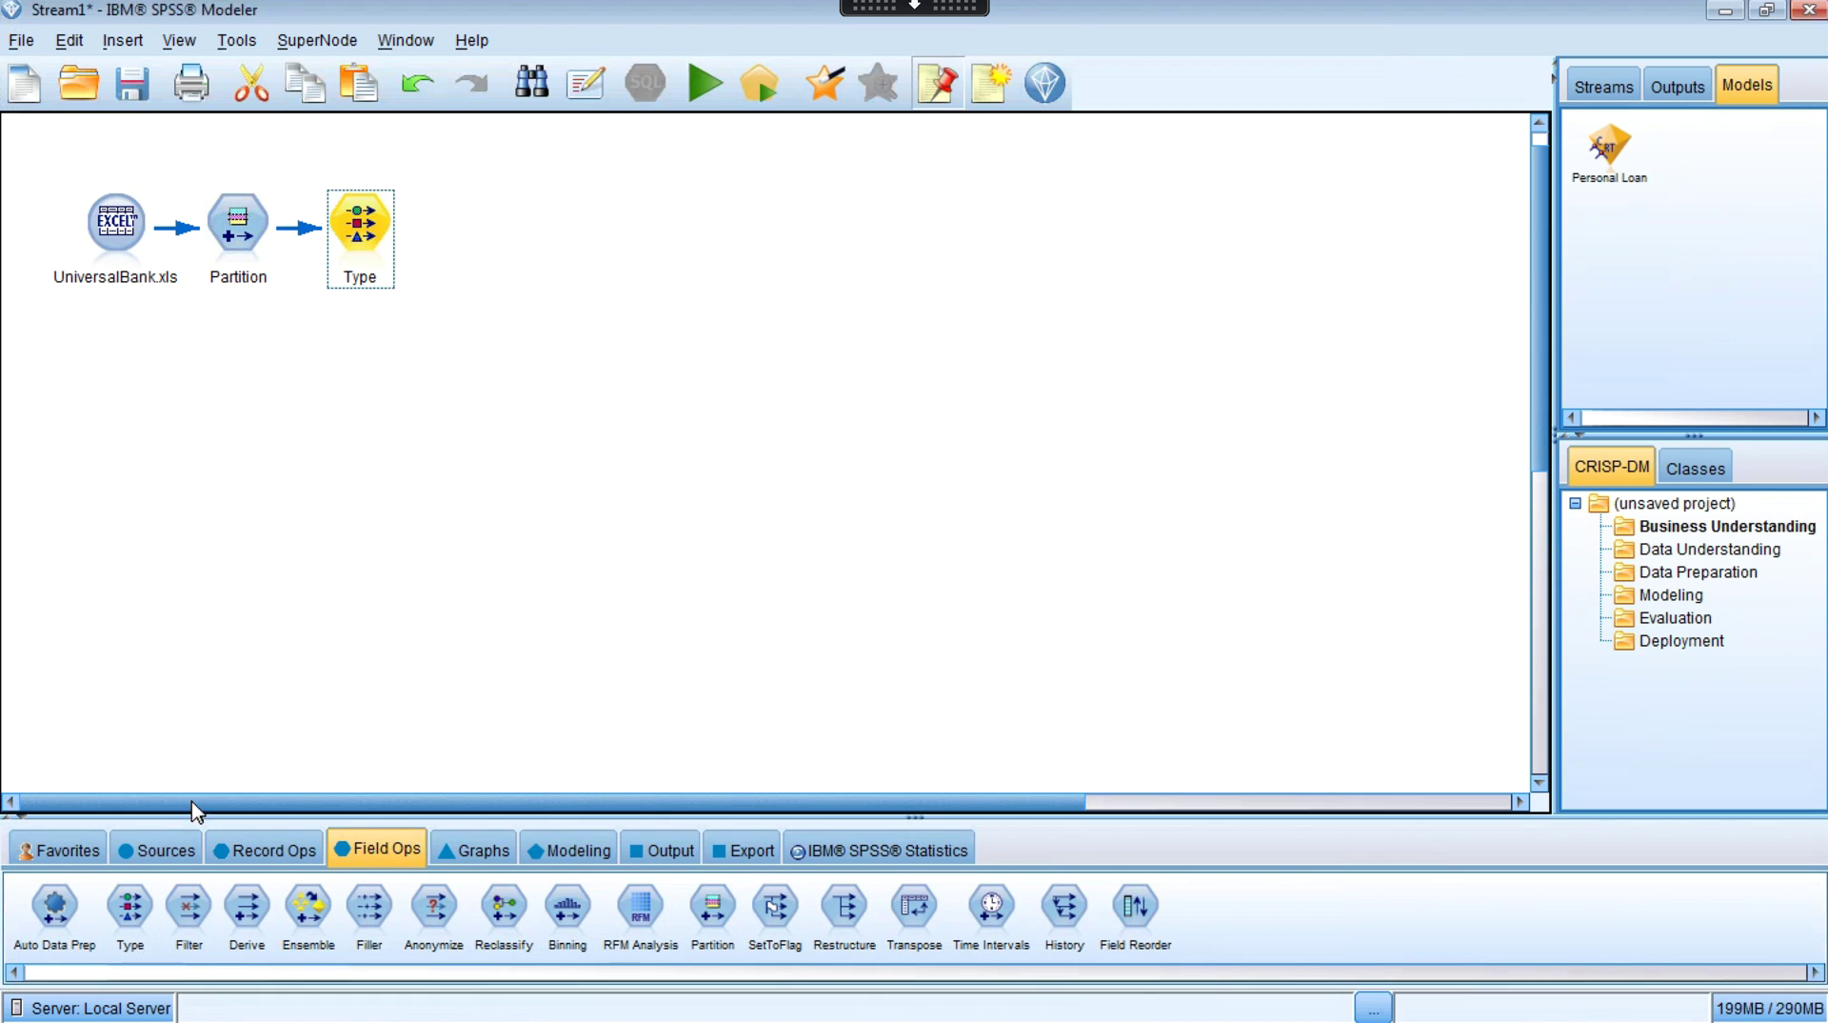
double_click(362, 229)
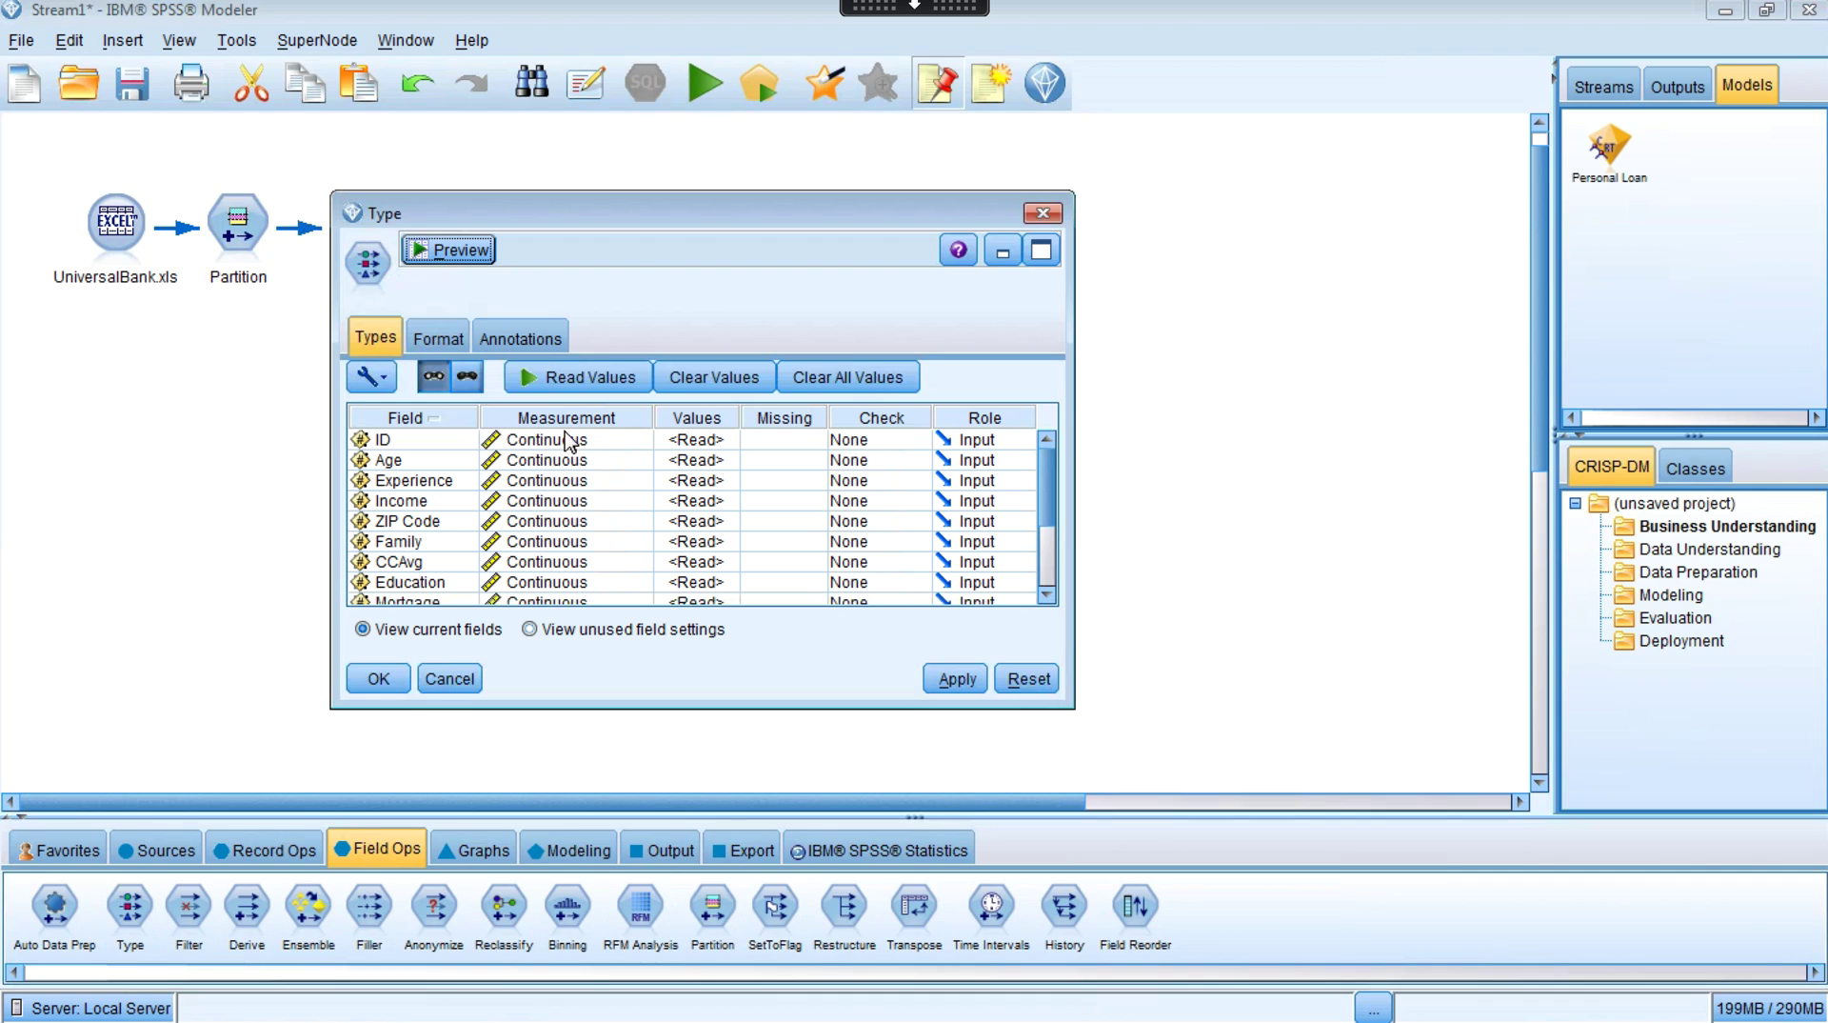
scroll(566, 538, down, 3)
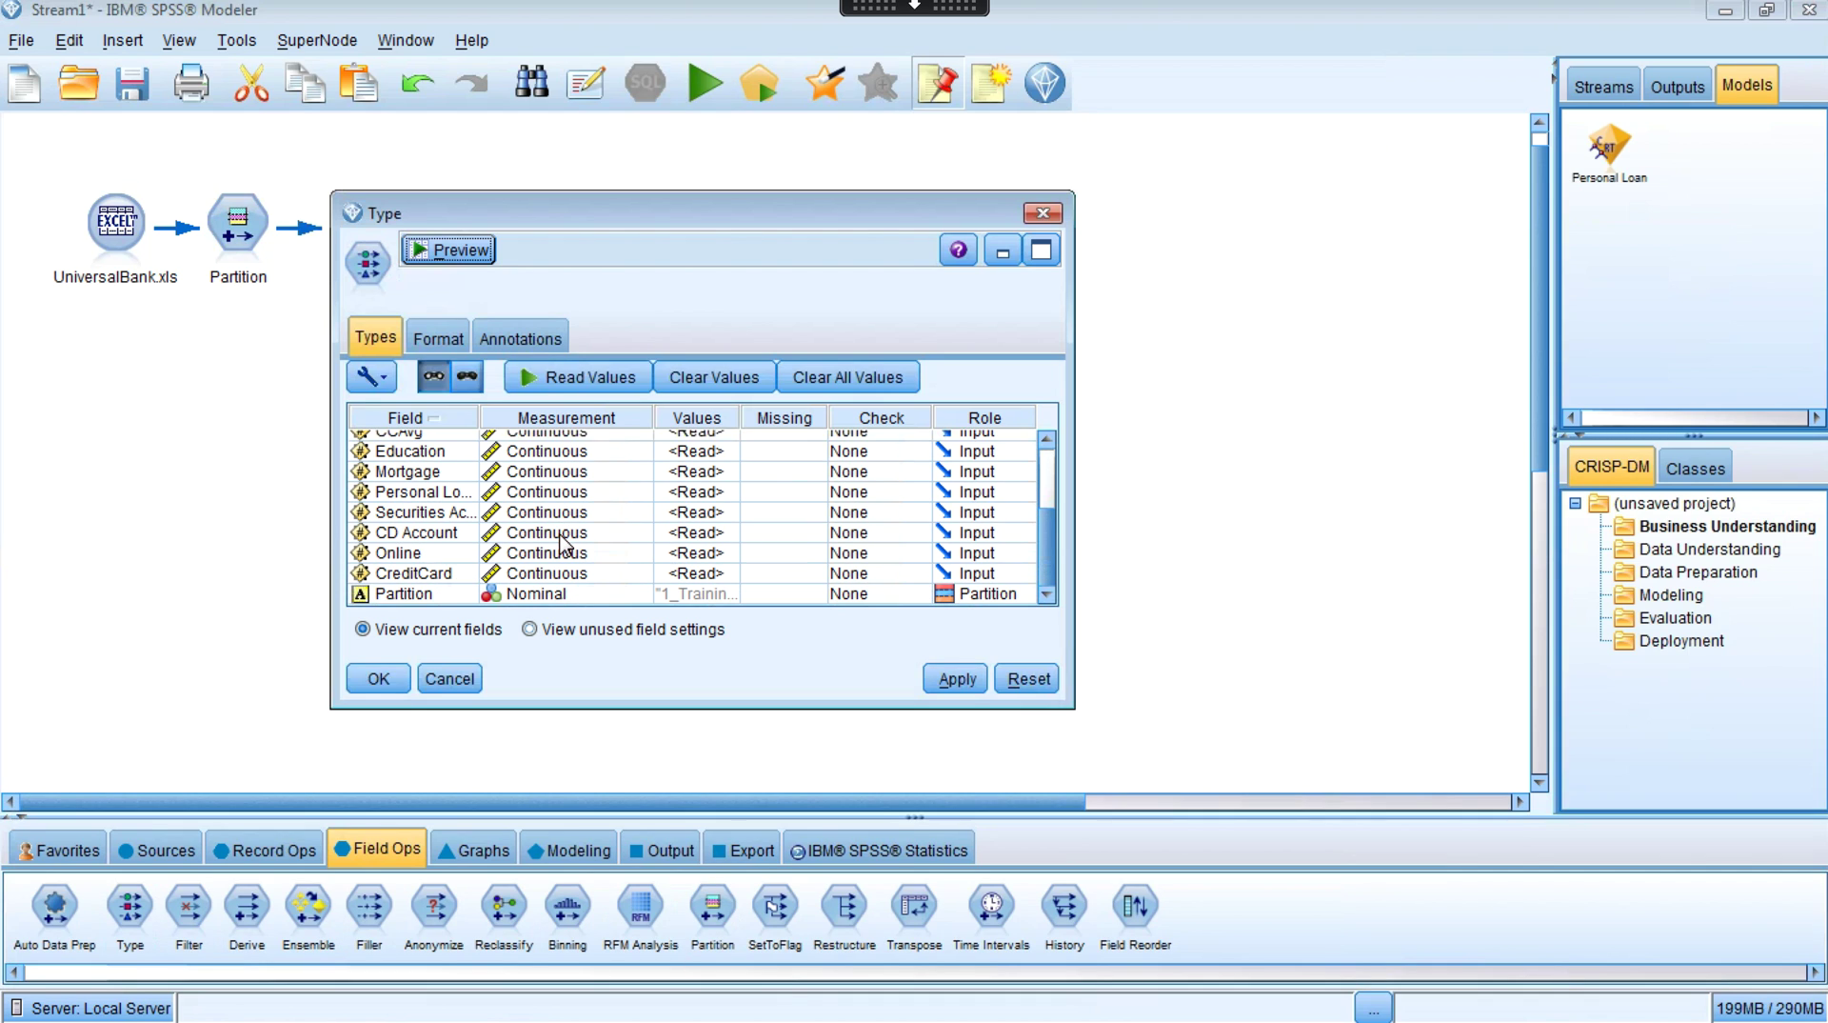
scroll(563, 541, up, 3)
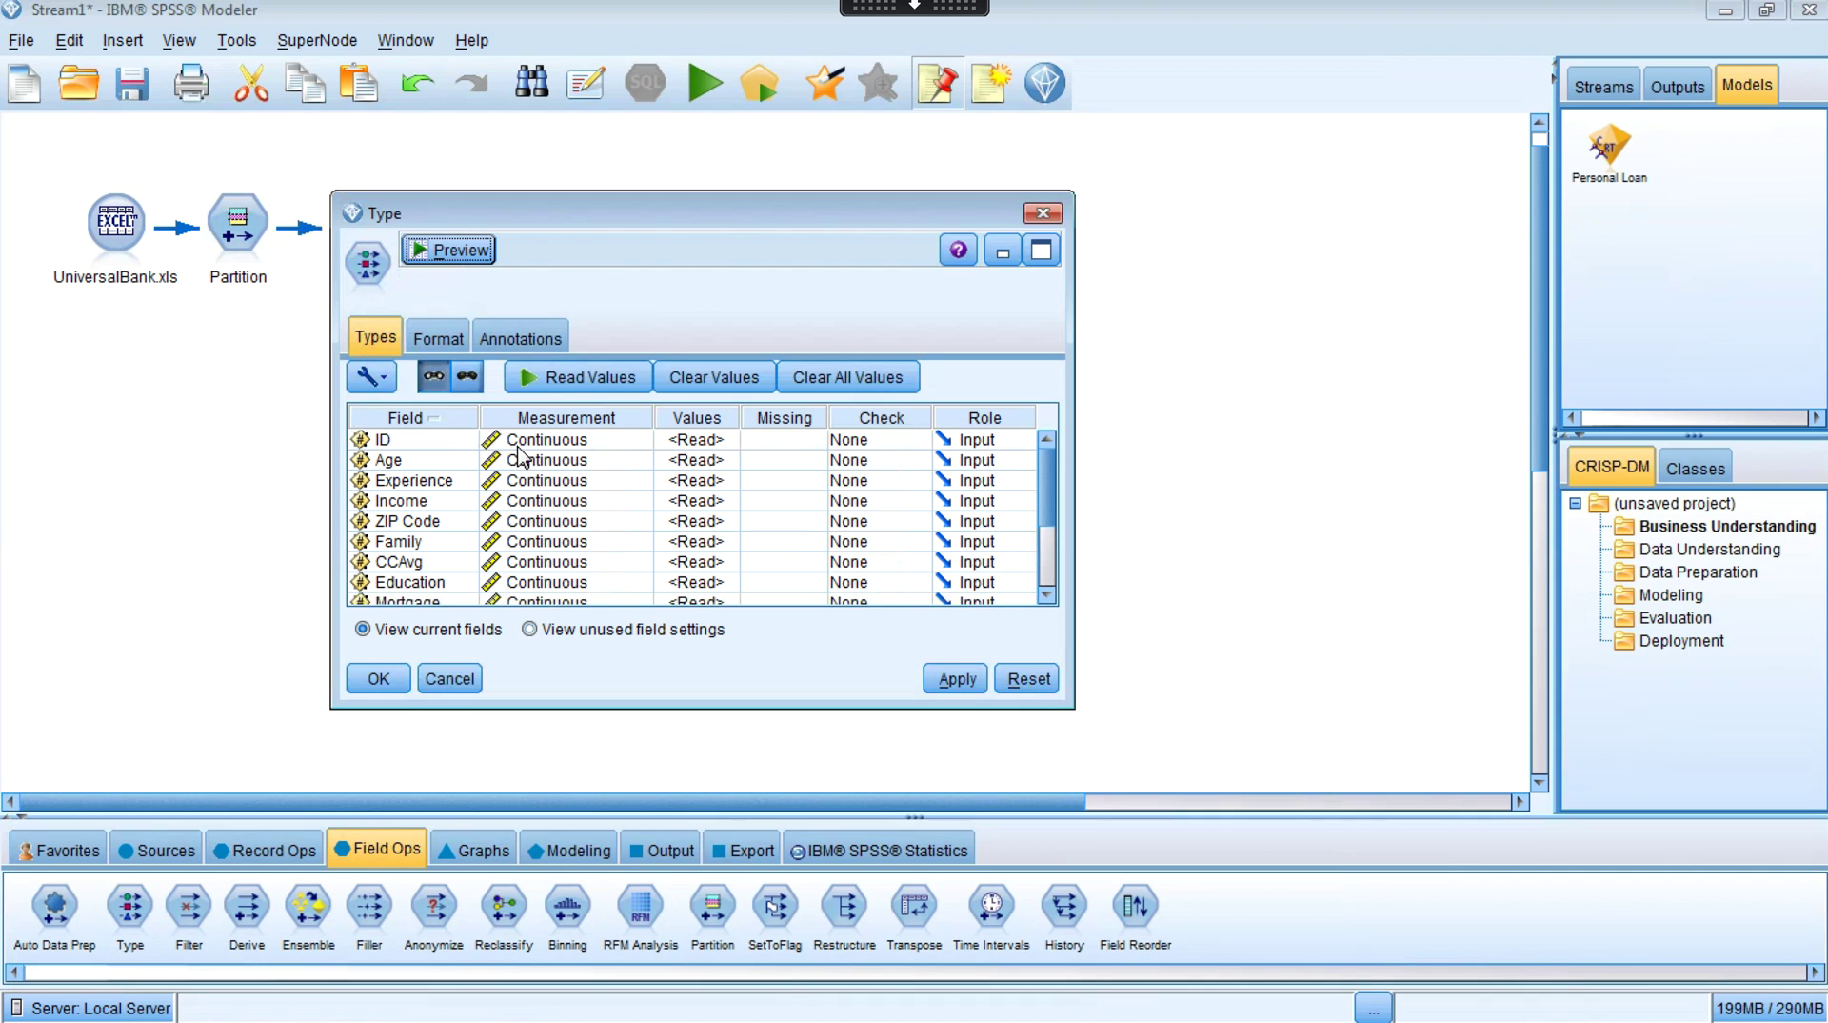
click(978, 447)
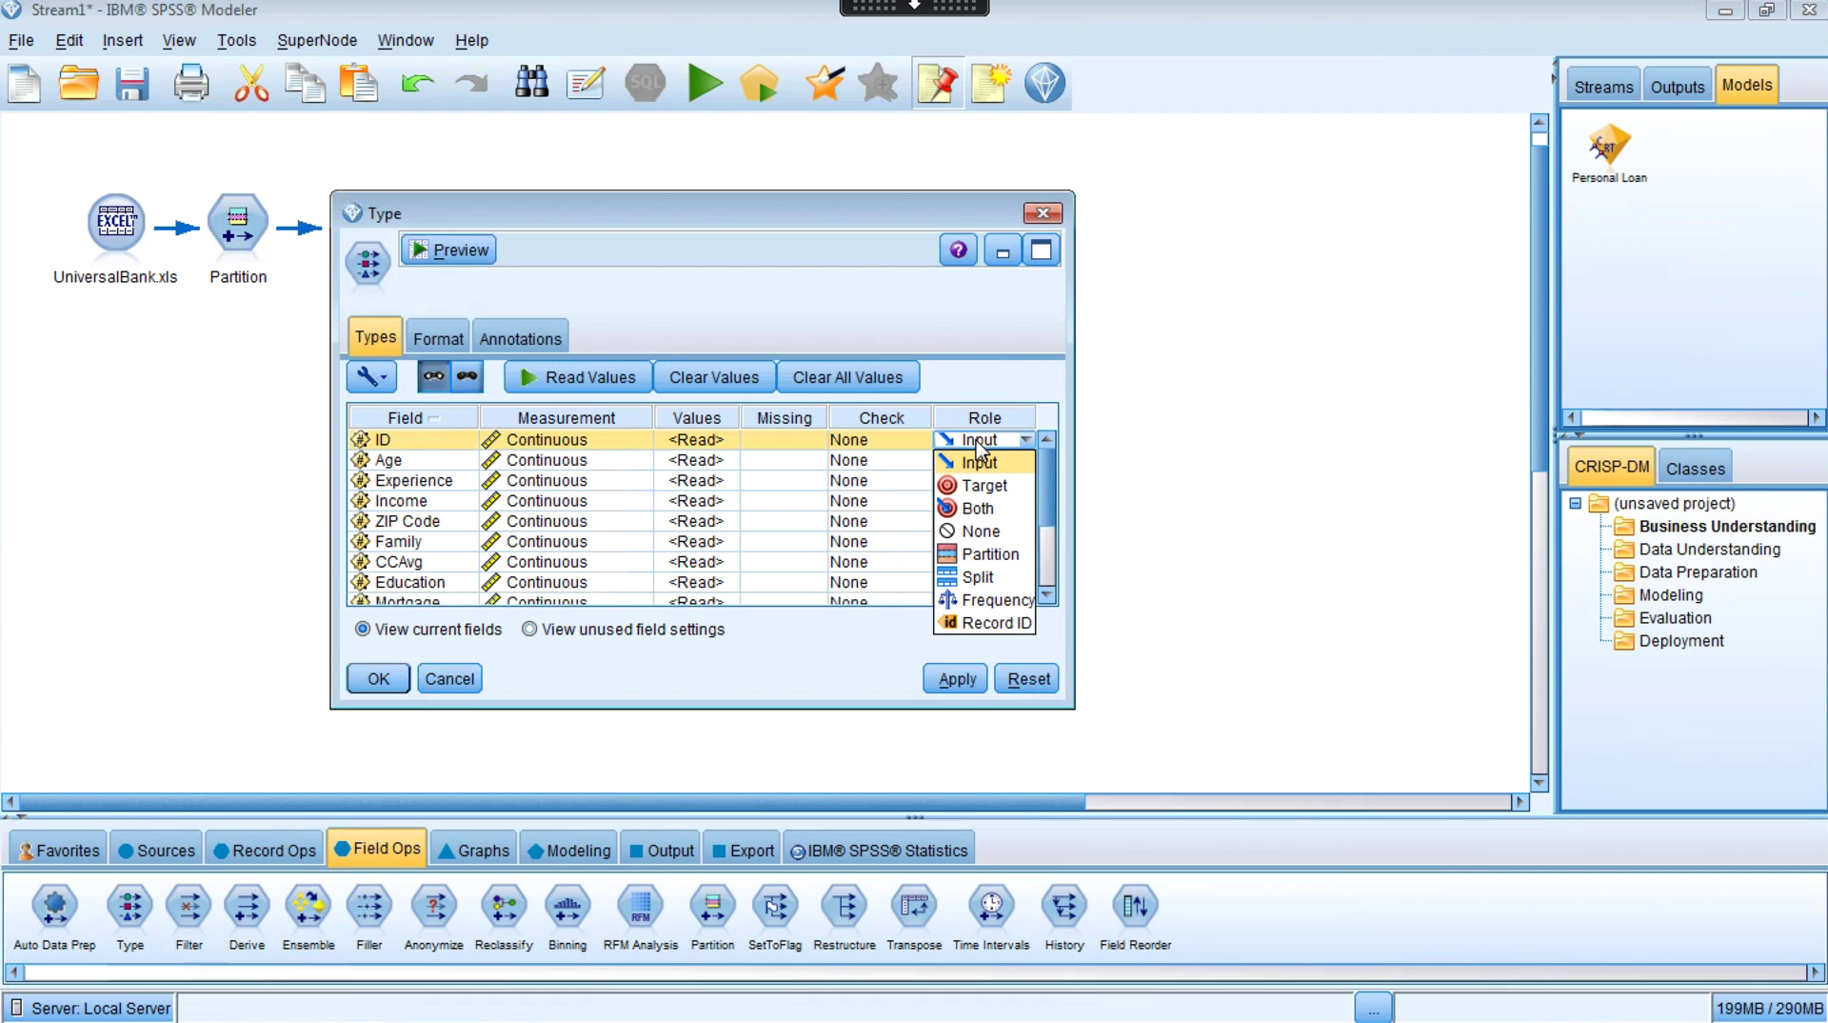
click(982, 533)
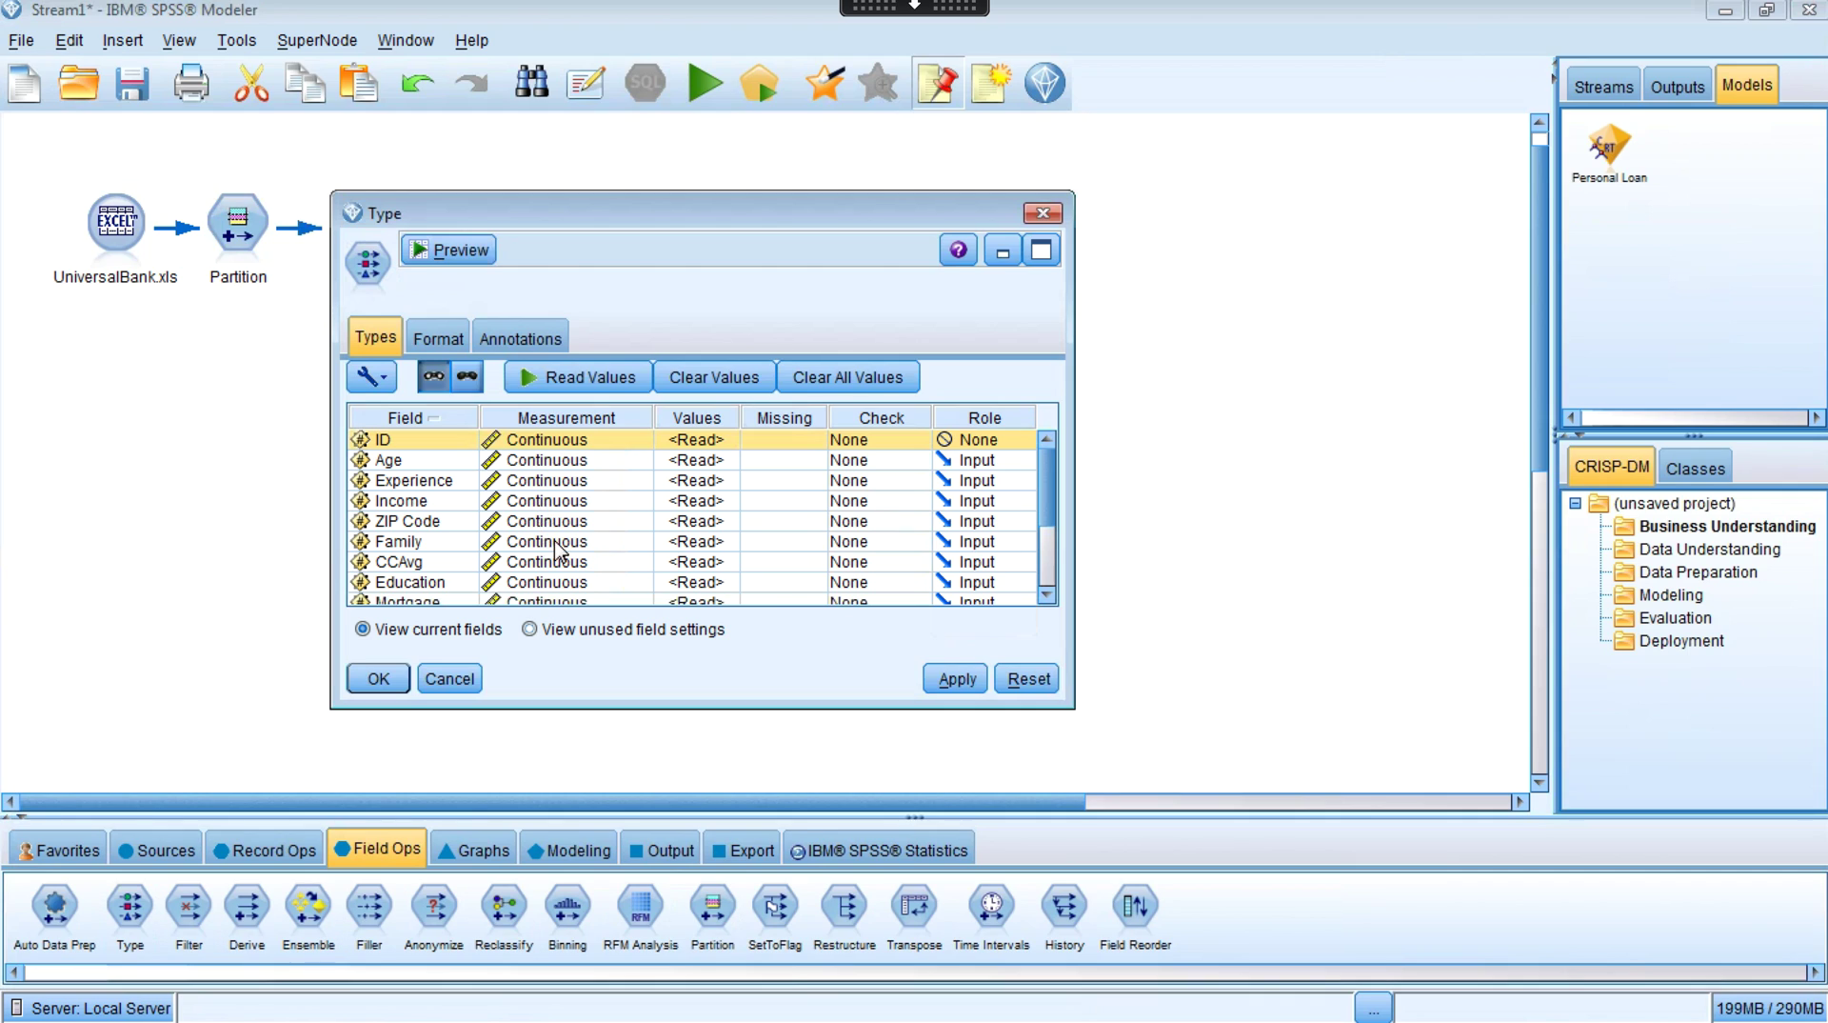
Set the Education field's measurement level to Categorical in the Type node
click(552, 583)
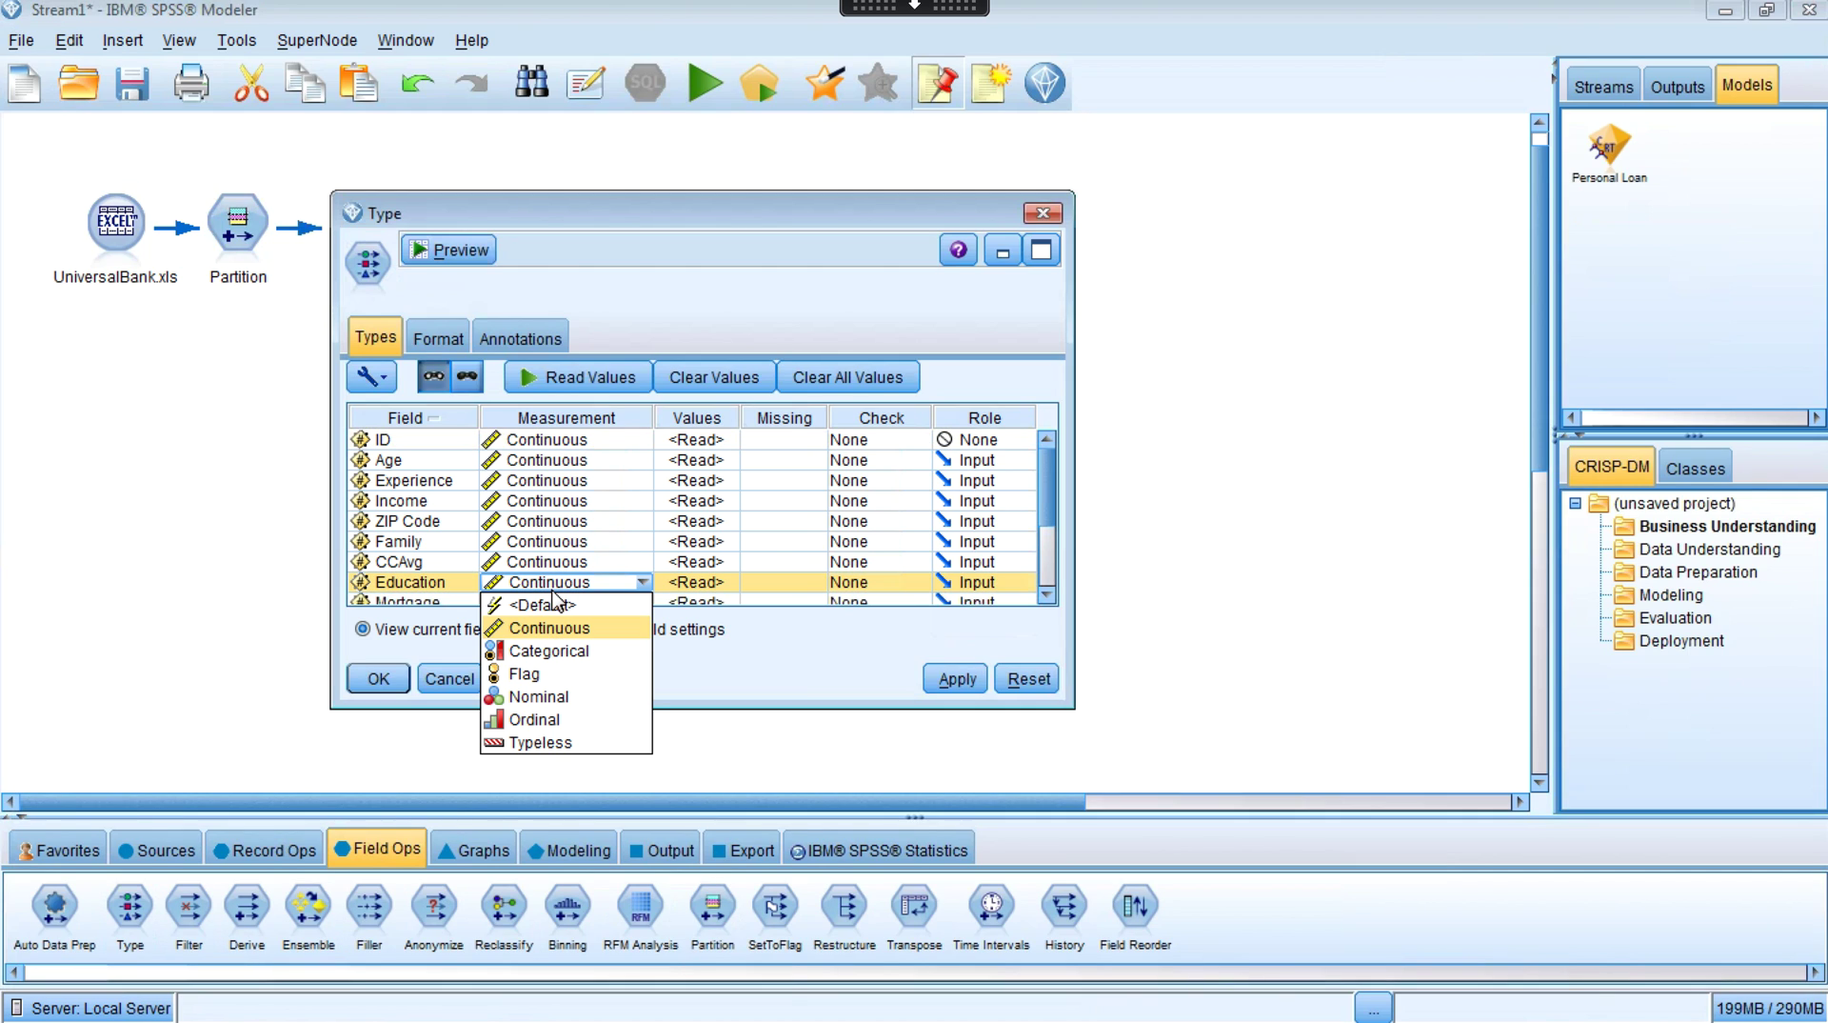
click(551, 653)
scroll(620, 517, down, 3)
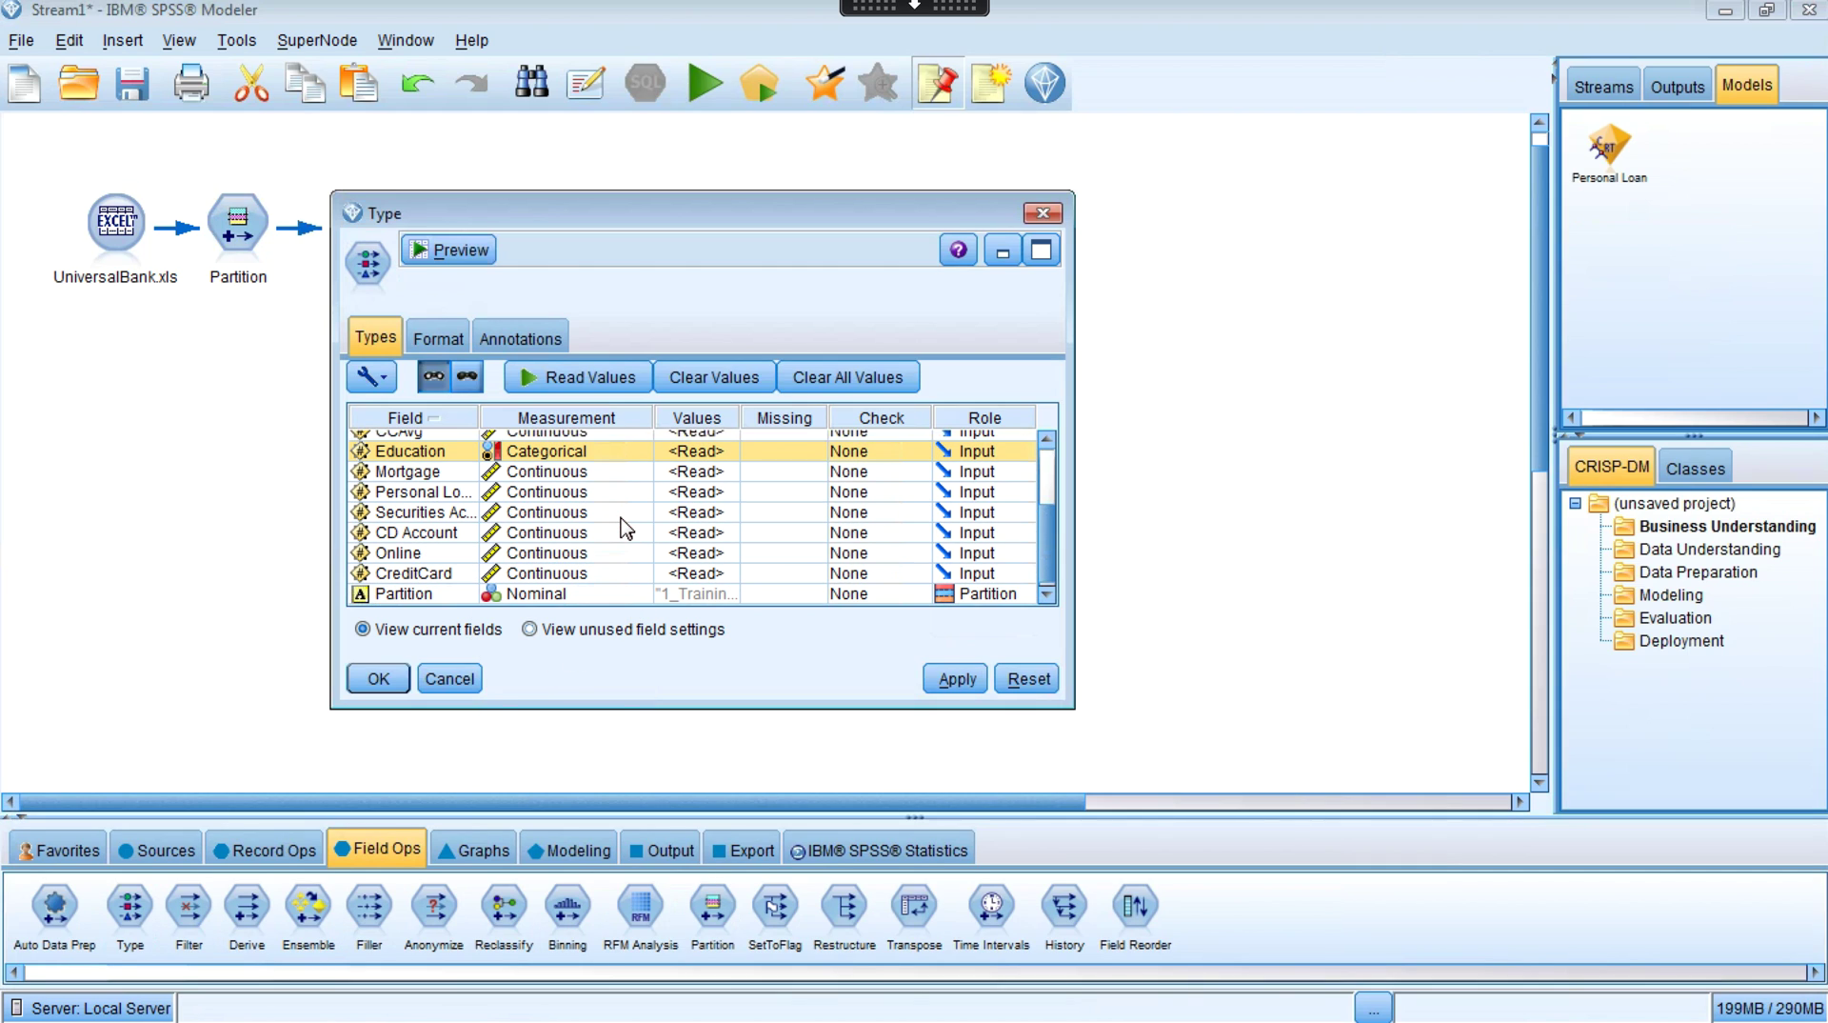
Set the Personal Loan field's measurement level to Categorical and its role to Target in the Type node
click(541, 495)
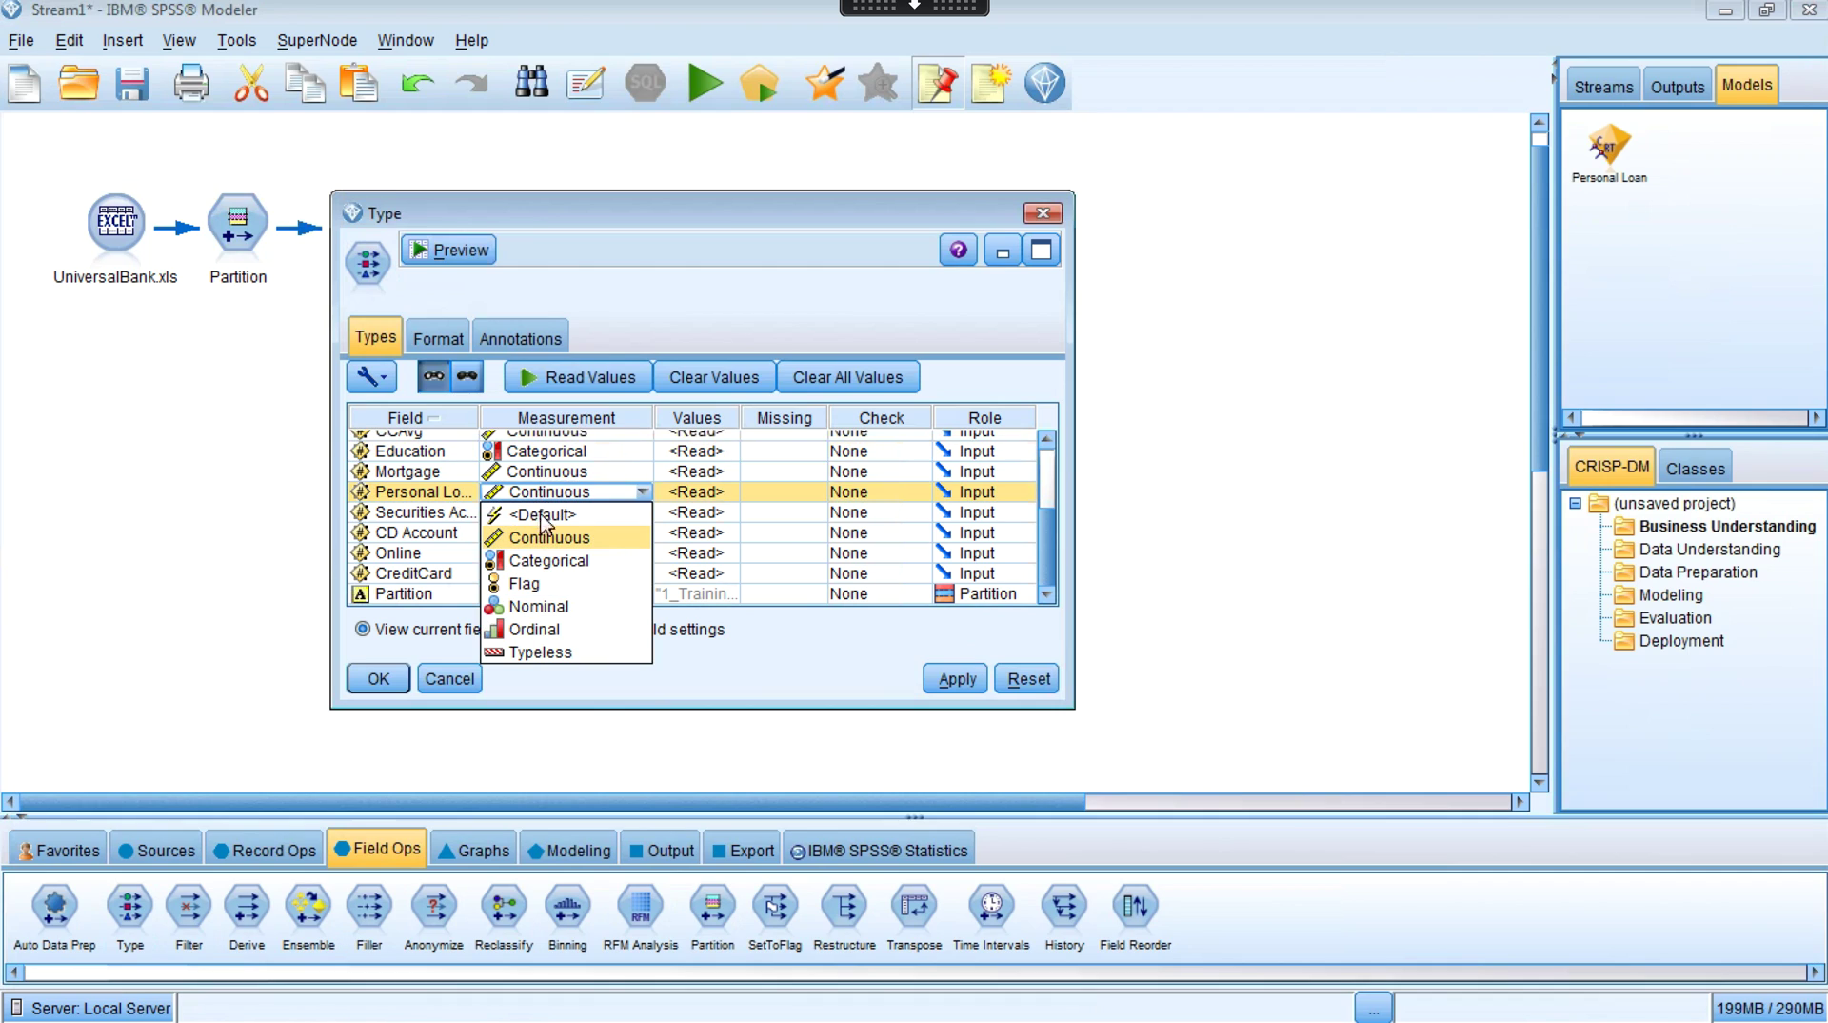
click(547, 562)
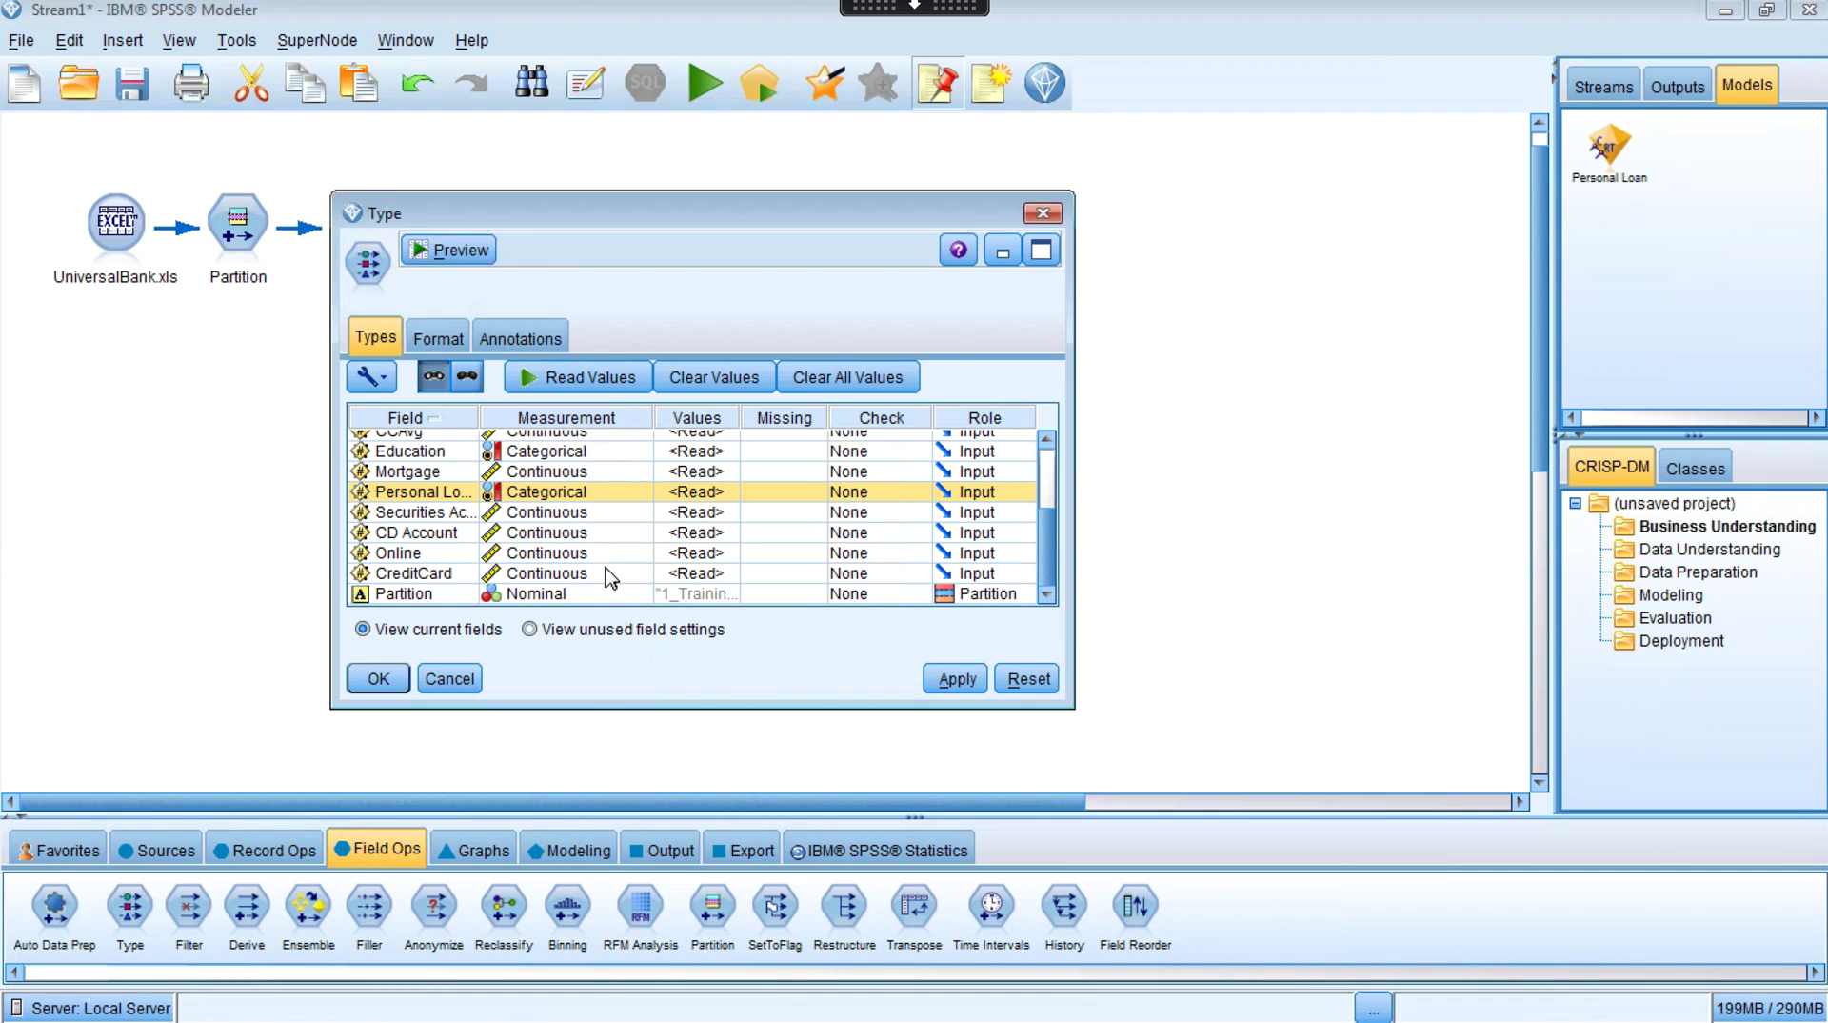
click(990, 493)
click(983, 538)
scroll(890, 524, up, 3)
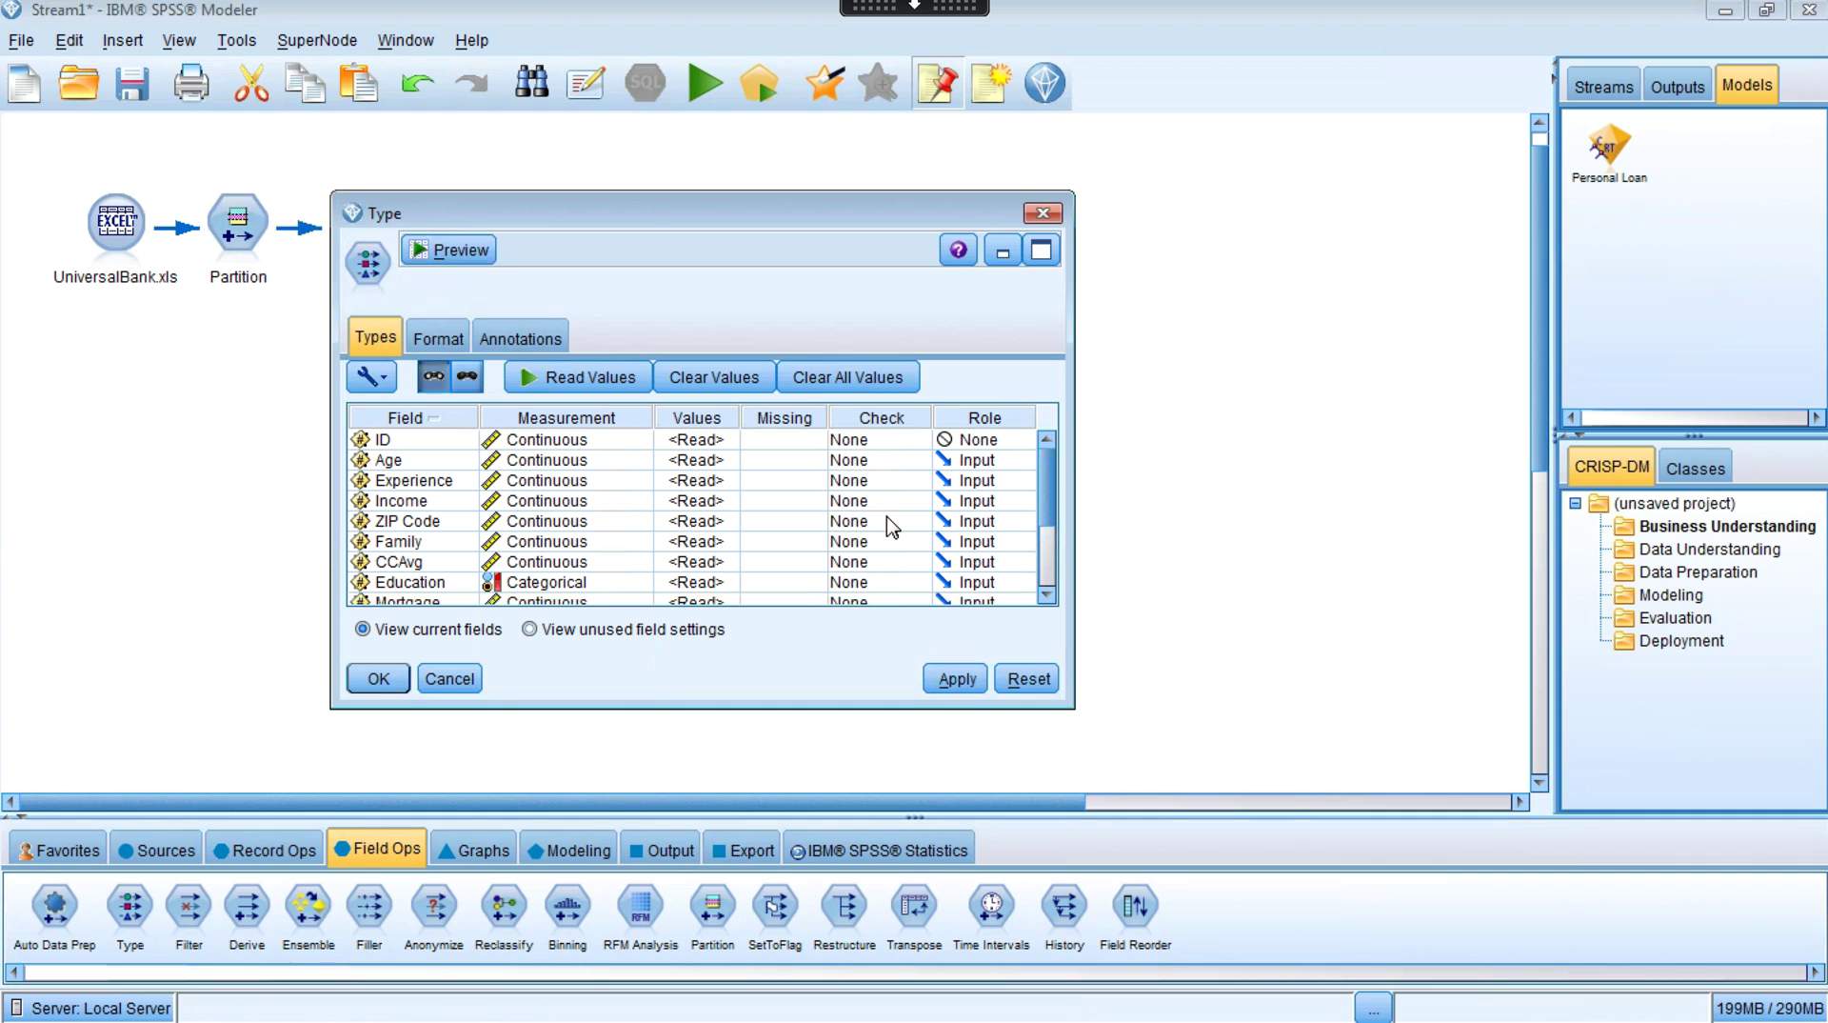
scroll(893, 528, down, 3)
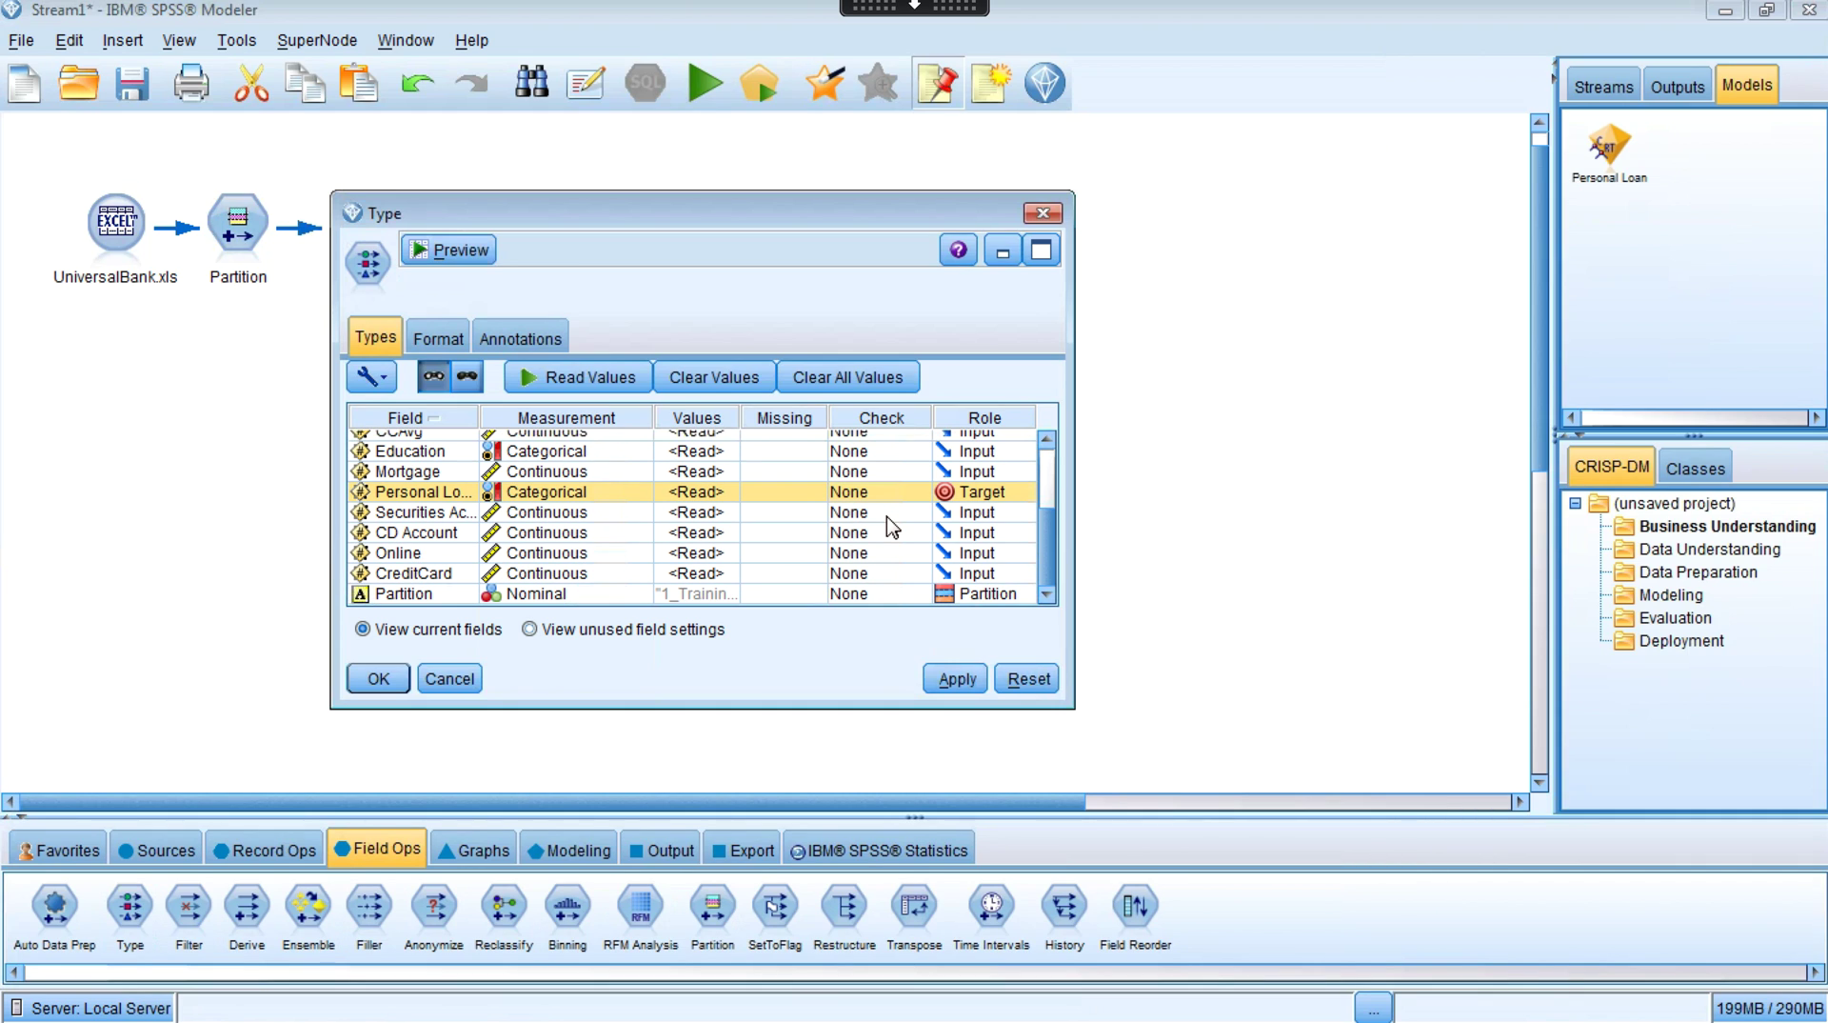
Apply the type settings, read the values for all fields, review them, and accept the Type node
click(955, 679)
click(592, 381)
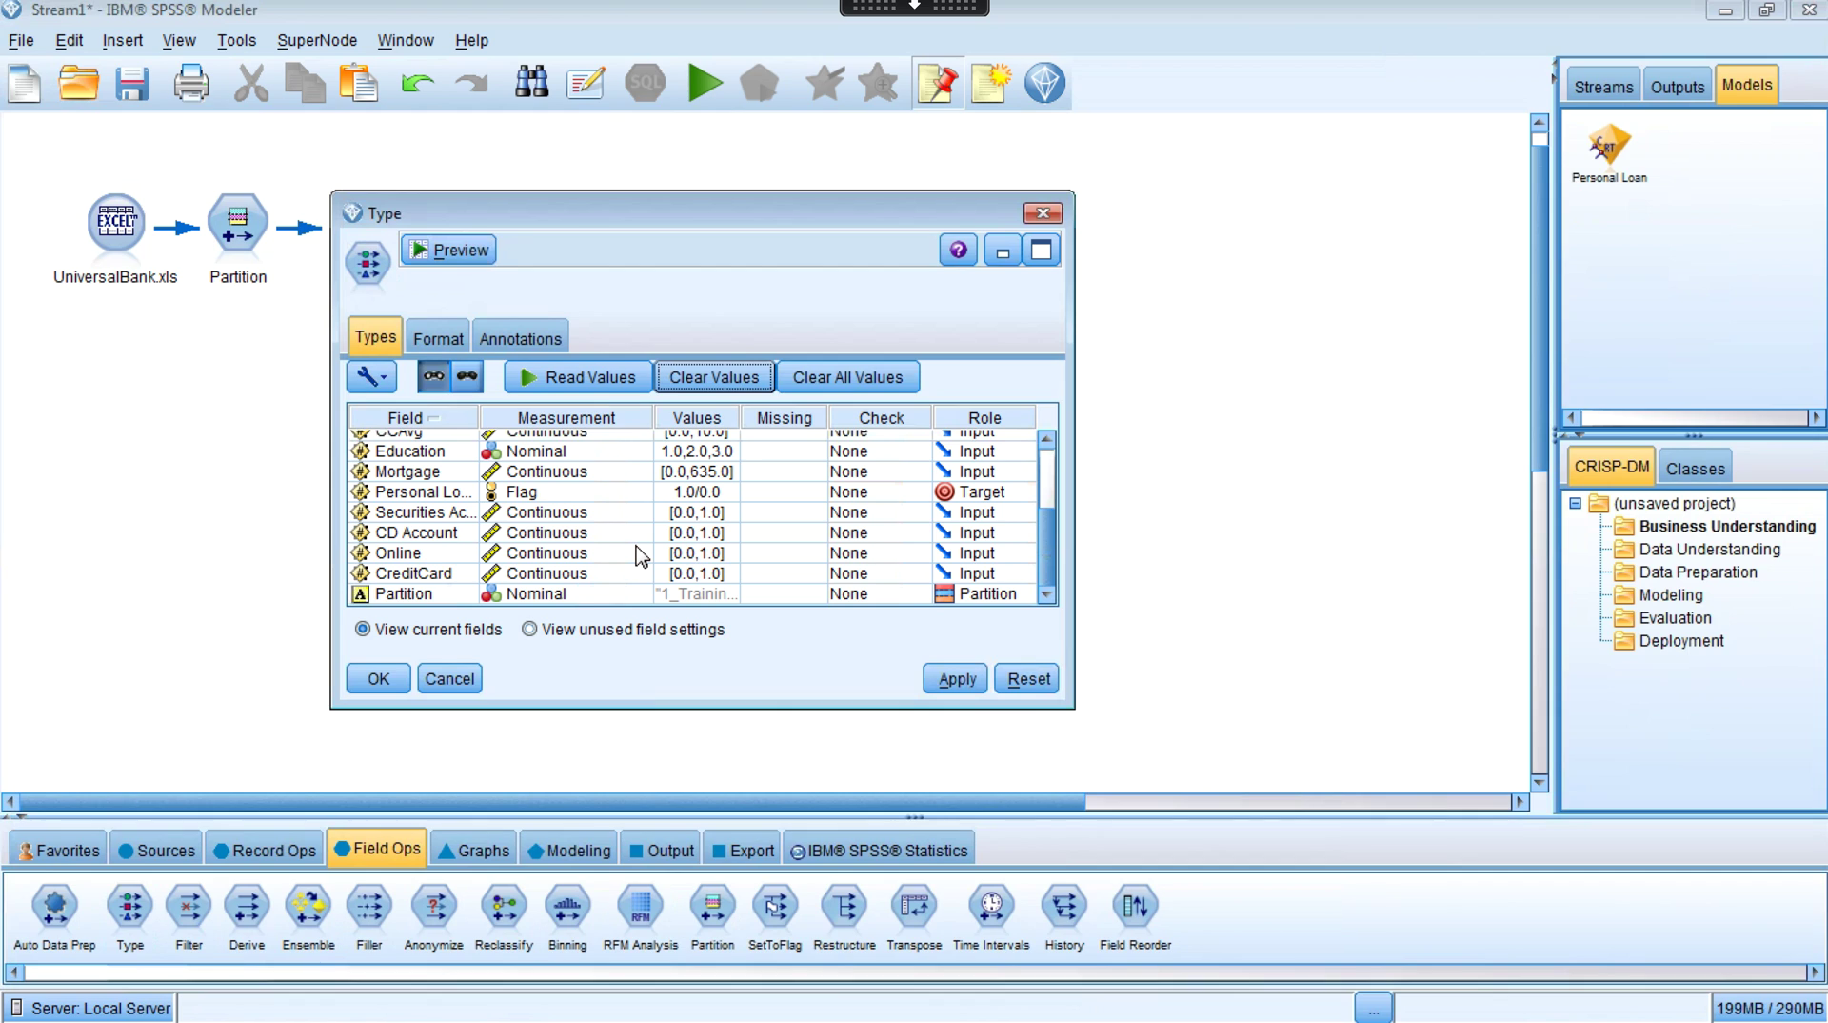
scroll(640, 556, up, 3)
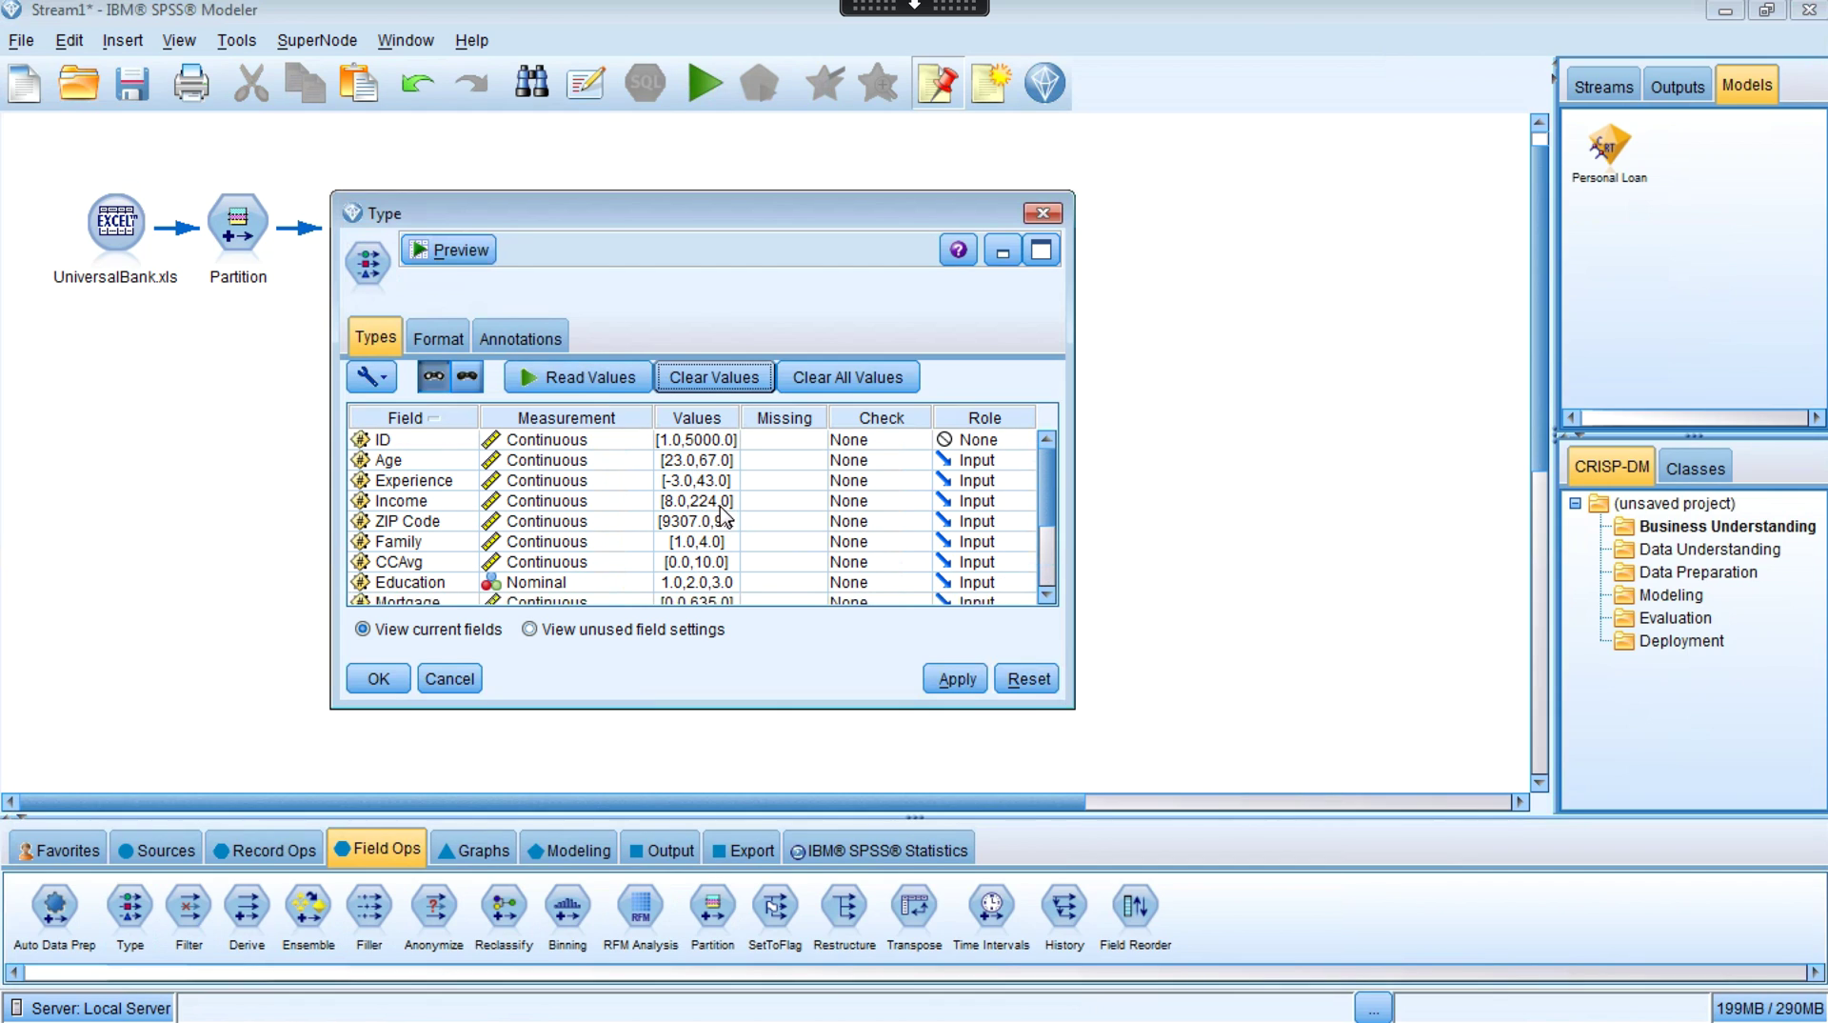
scroll(705, 562, down, 3)
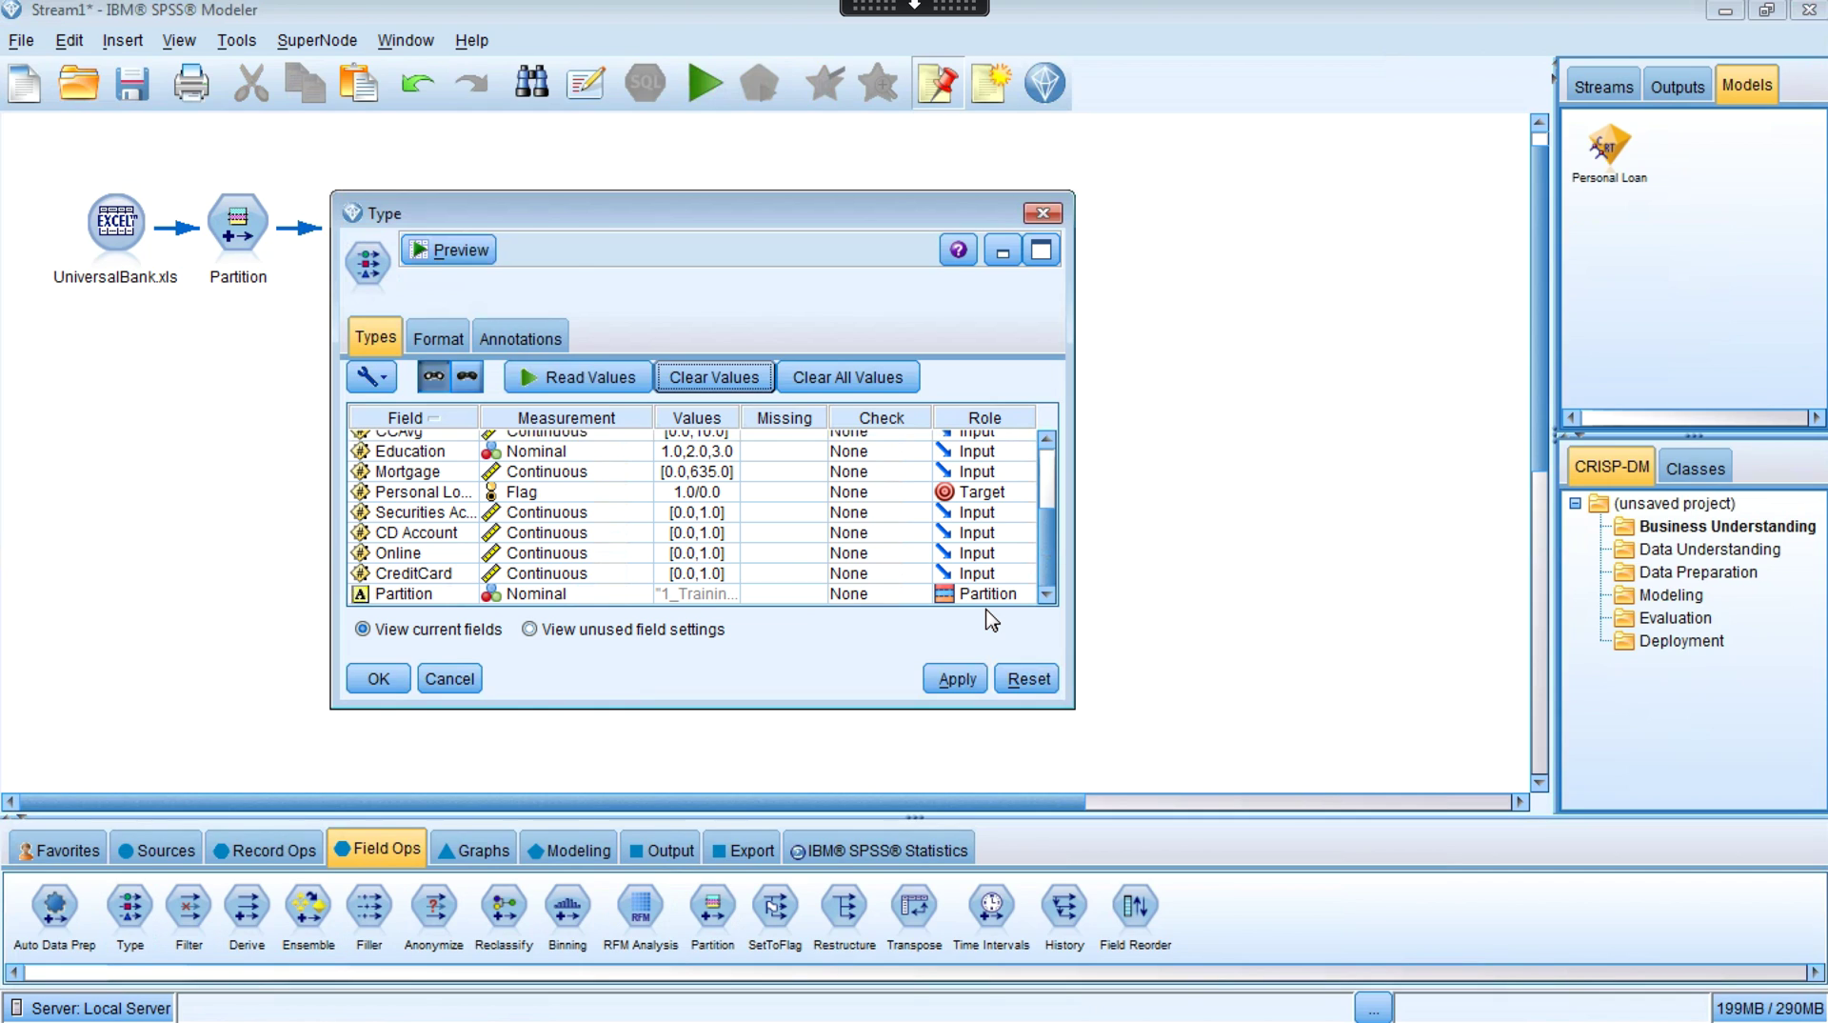
click(386, 684)
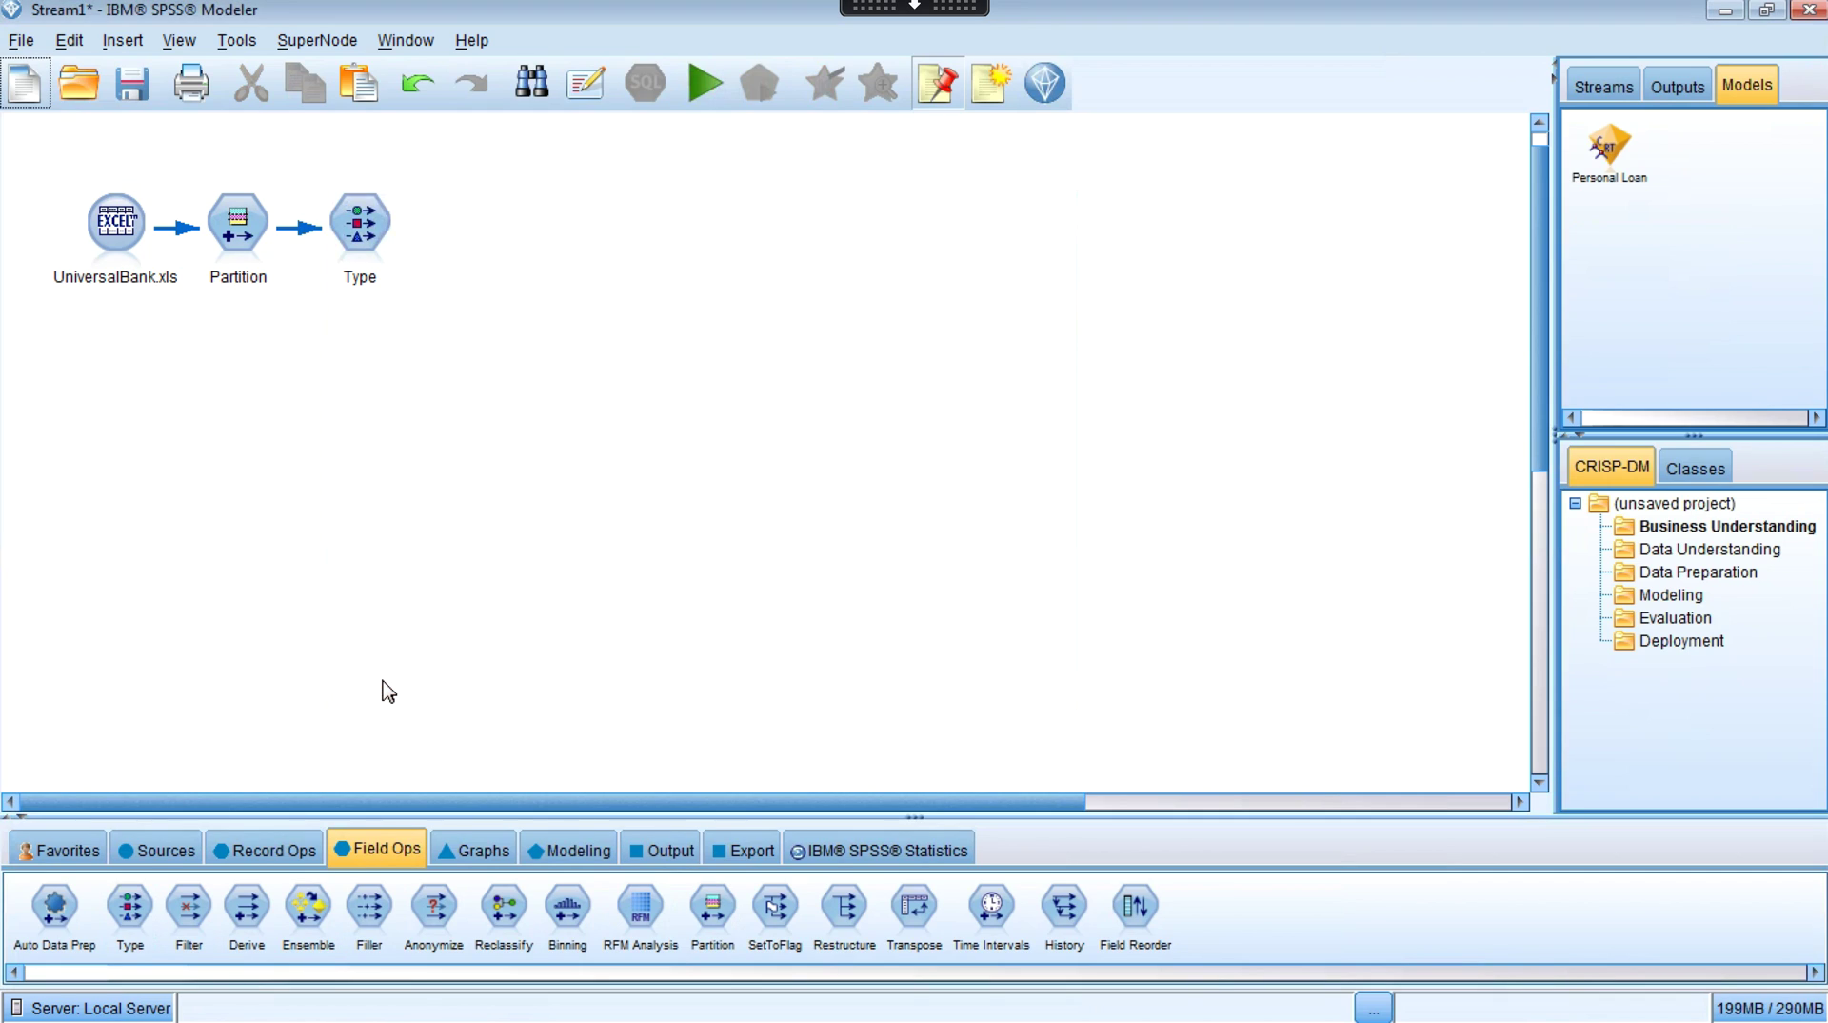
Add a C&R Tree node after the Type node and open its settings to check the target and predictor fields
click(360, 225)
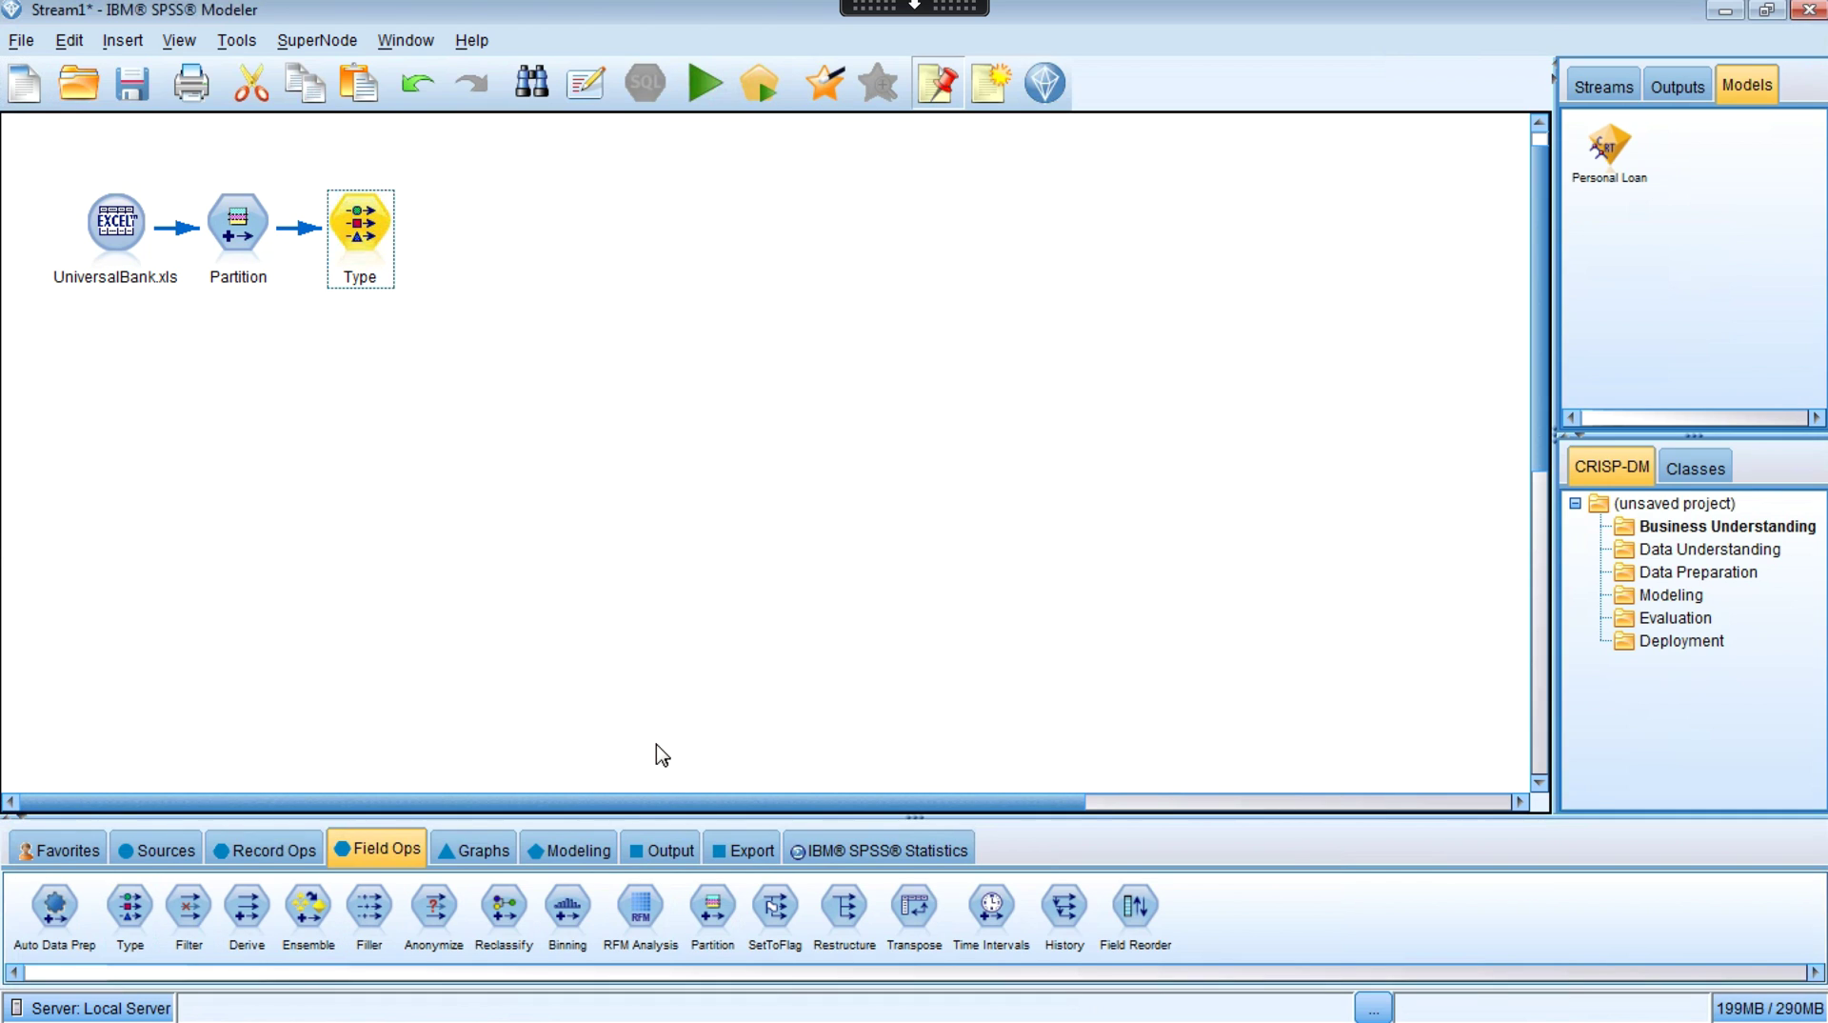
click(583, 849)
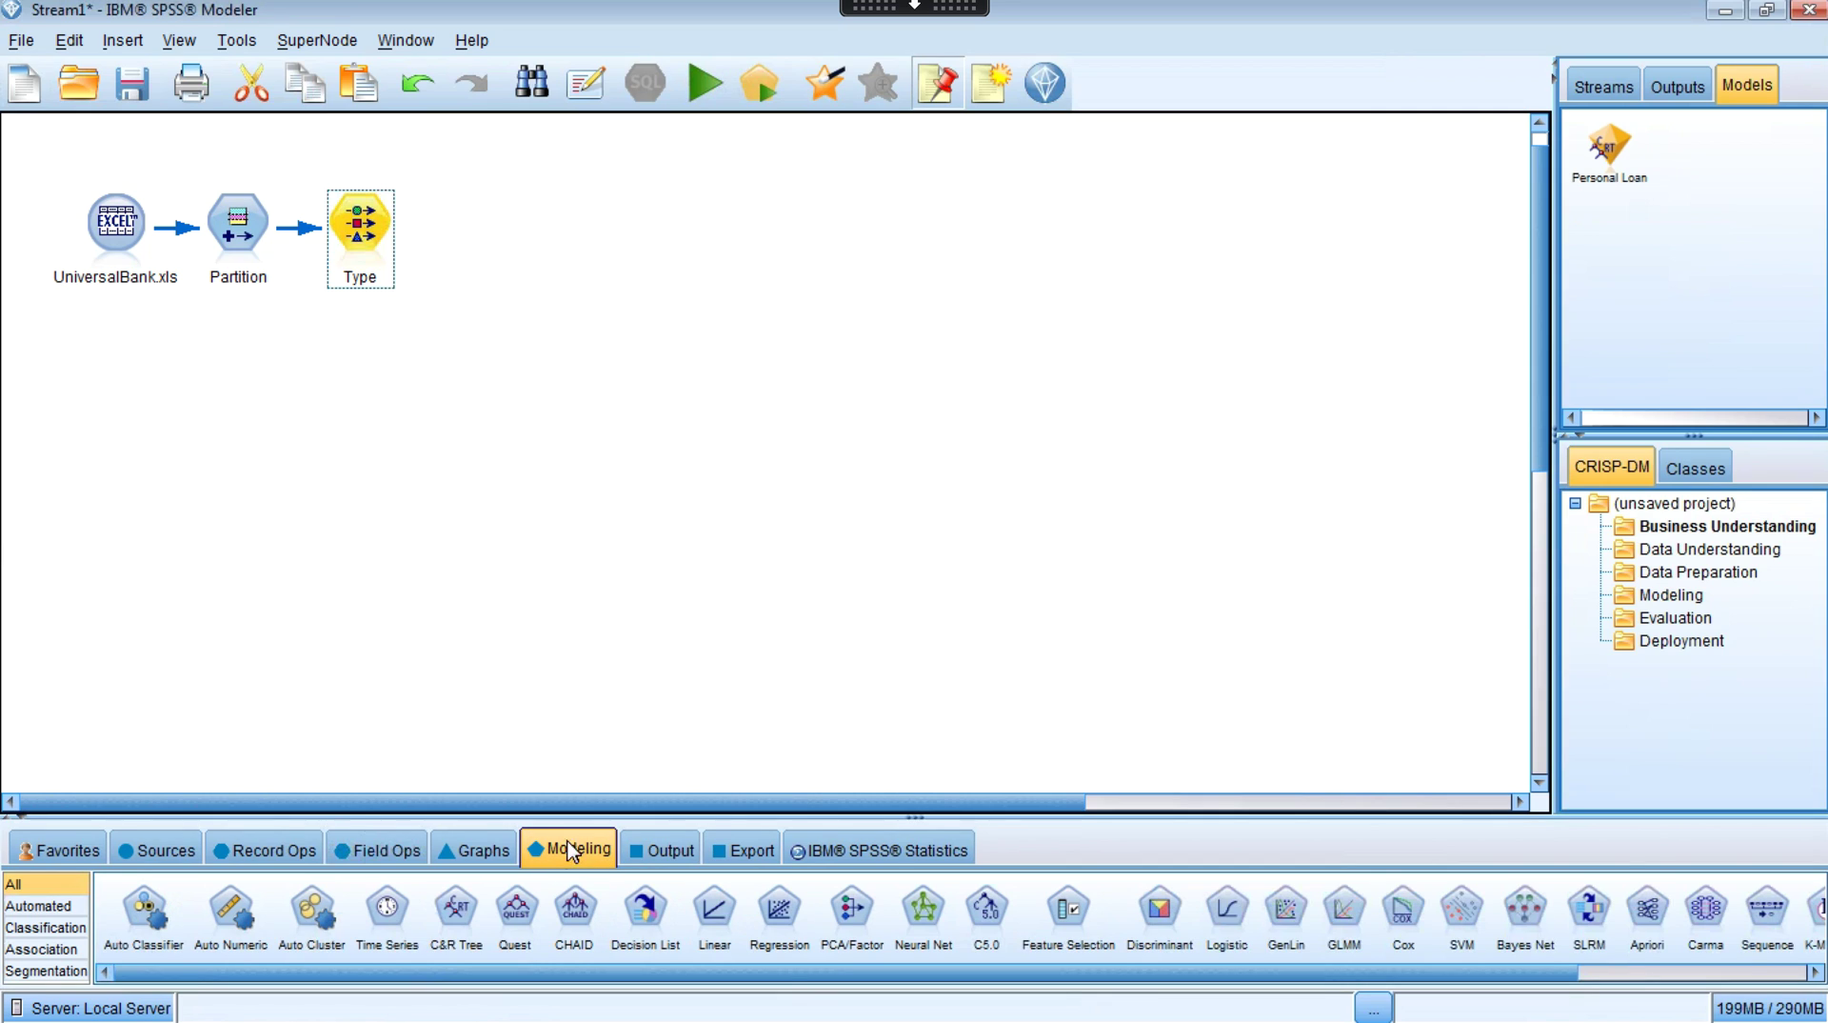
double_click(458, 922)
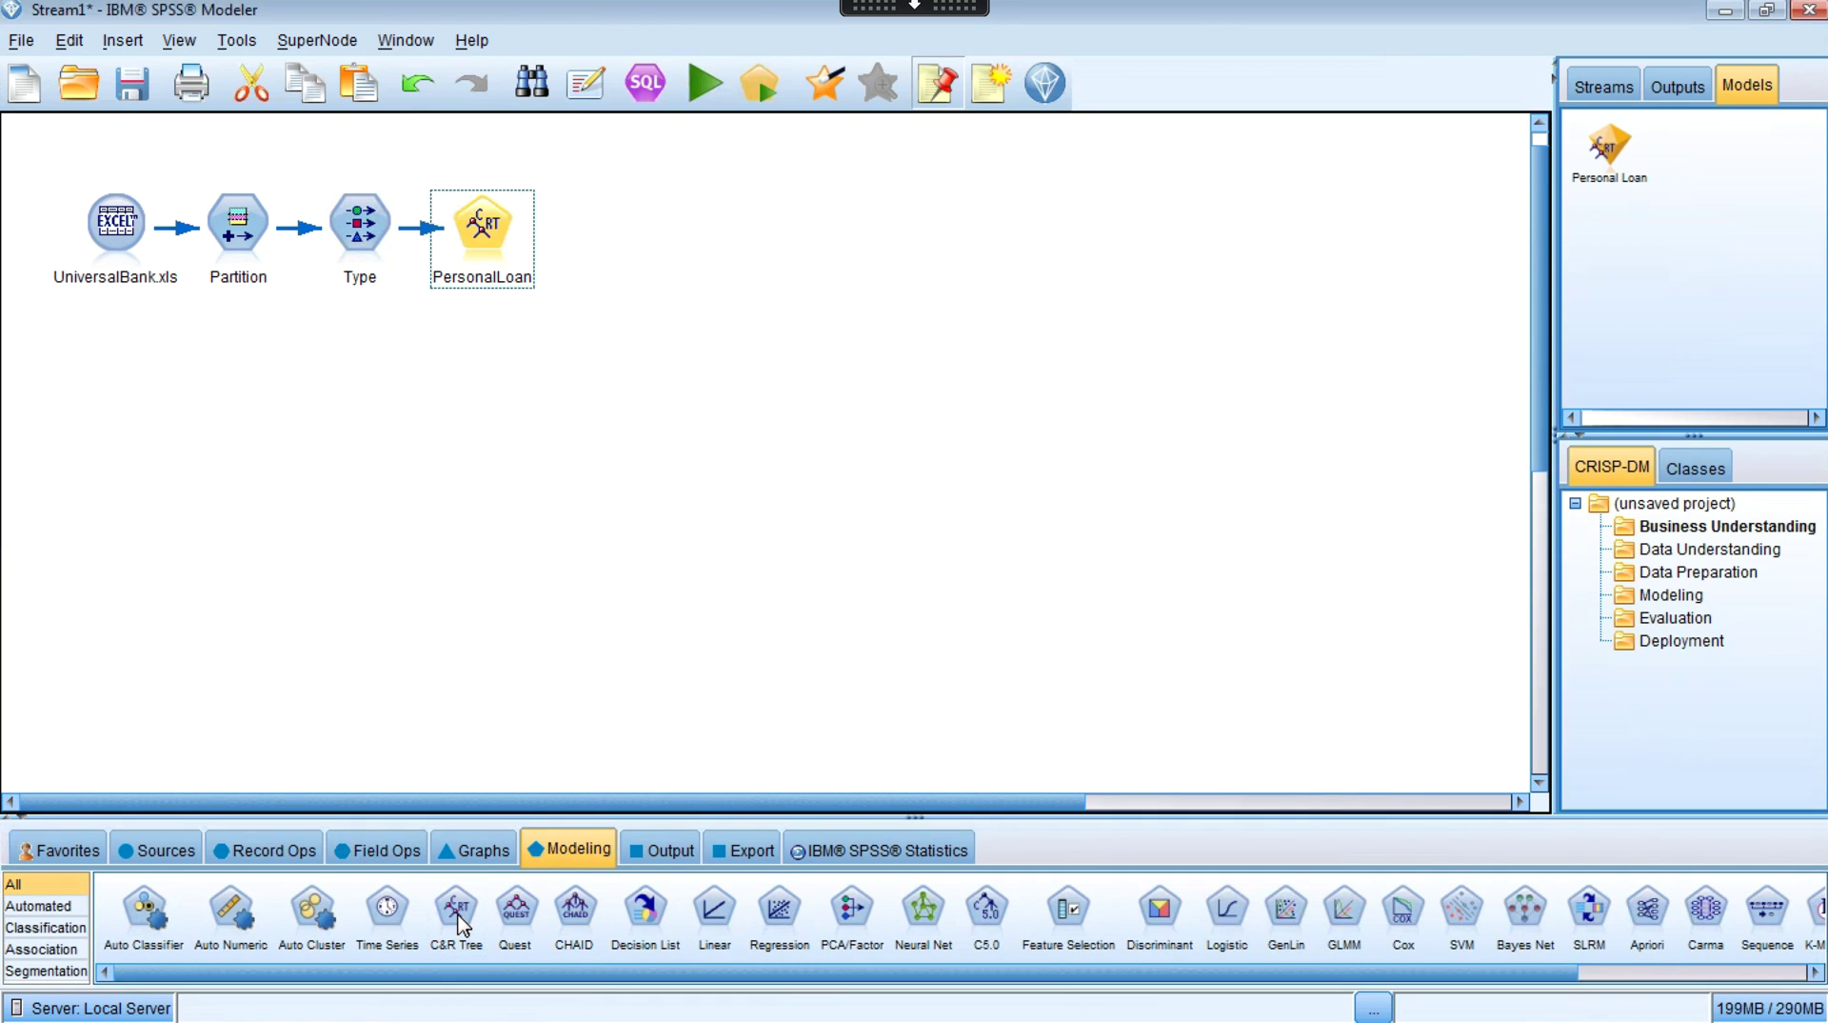
double_click(493, 245)
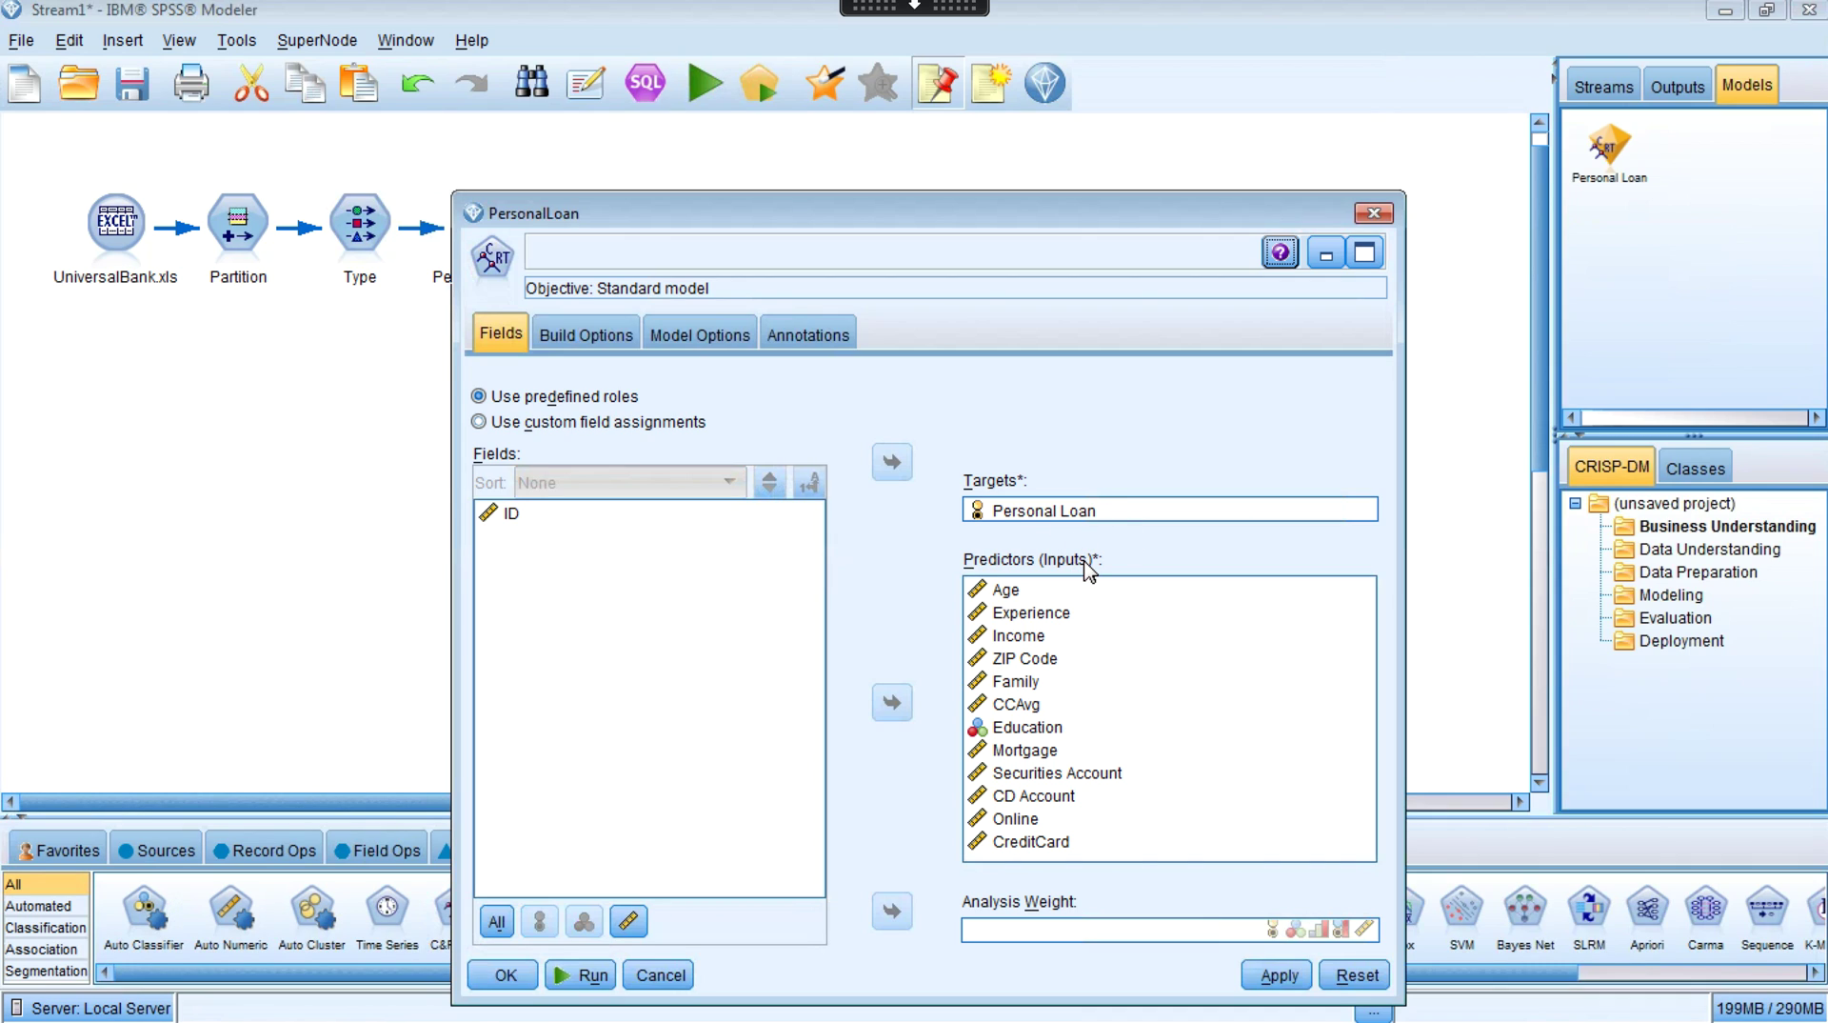
click(1118, 754)
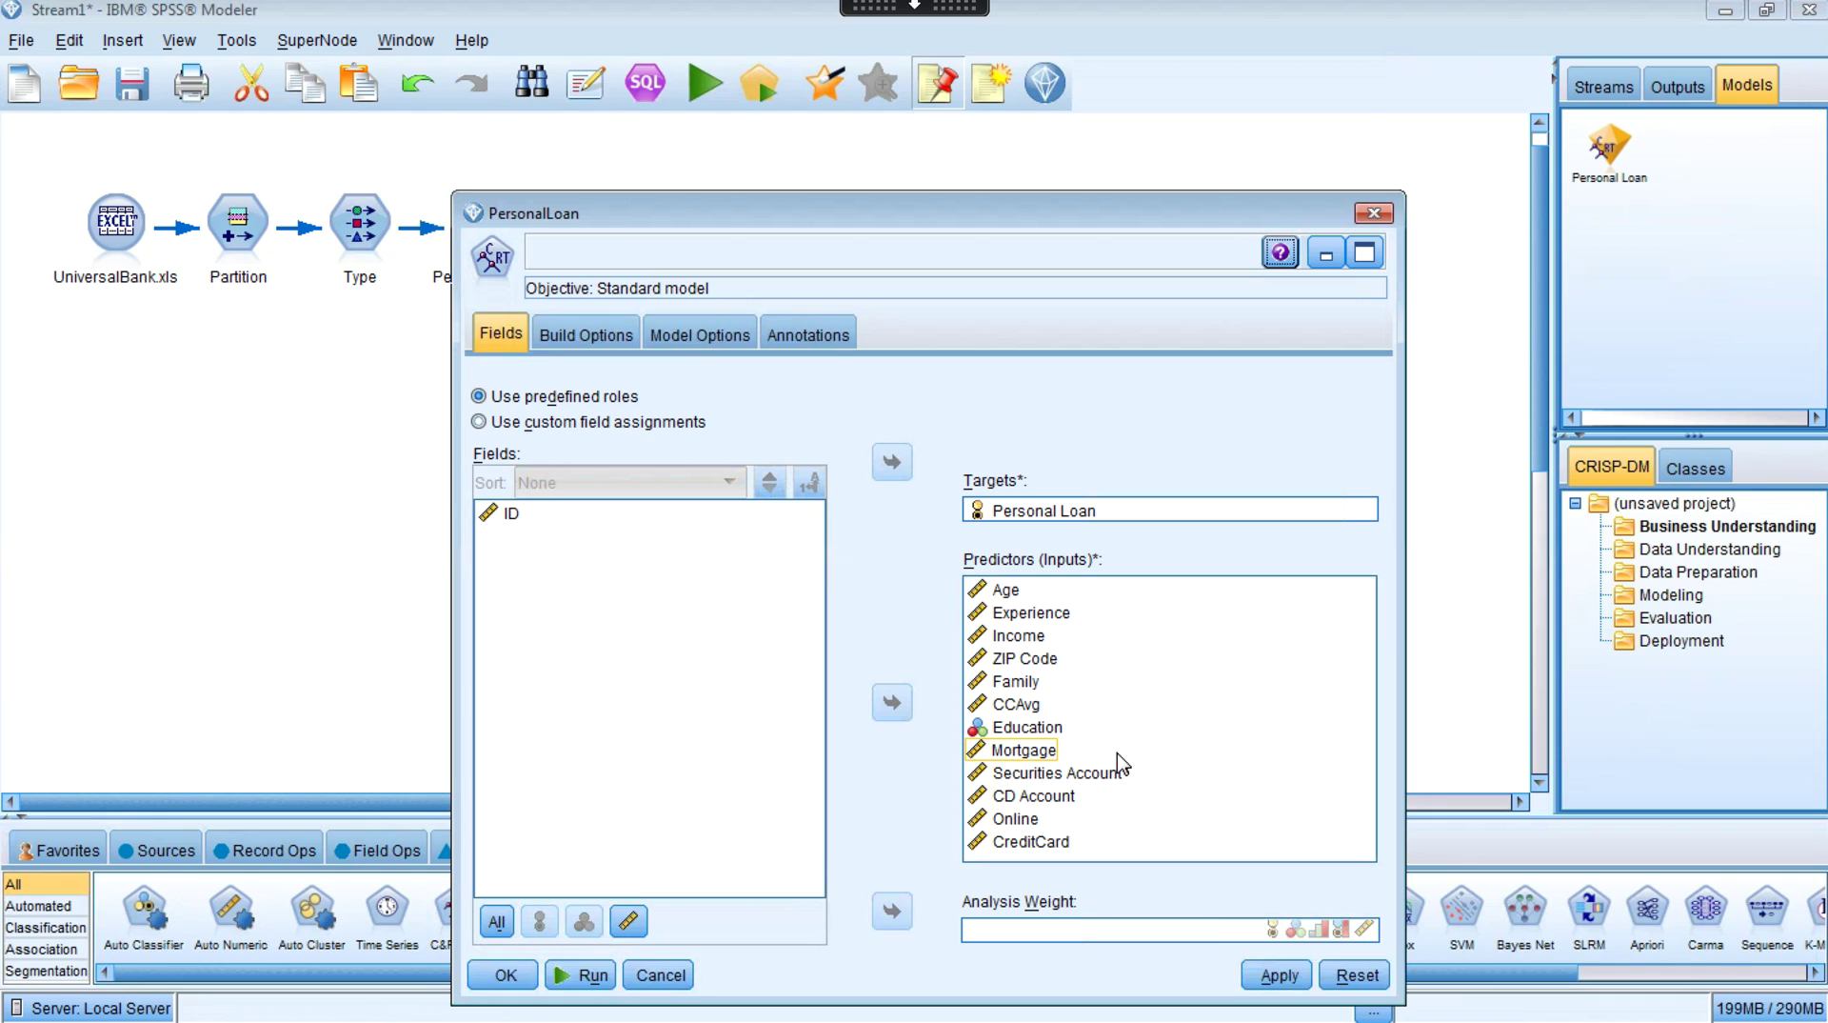
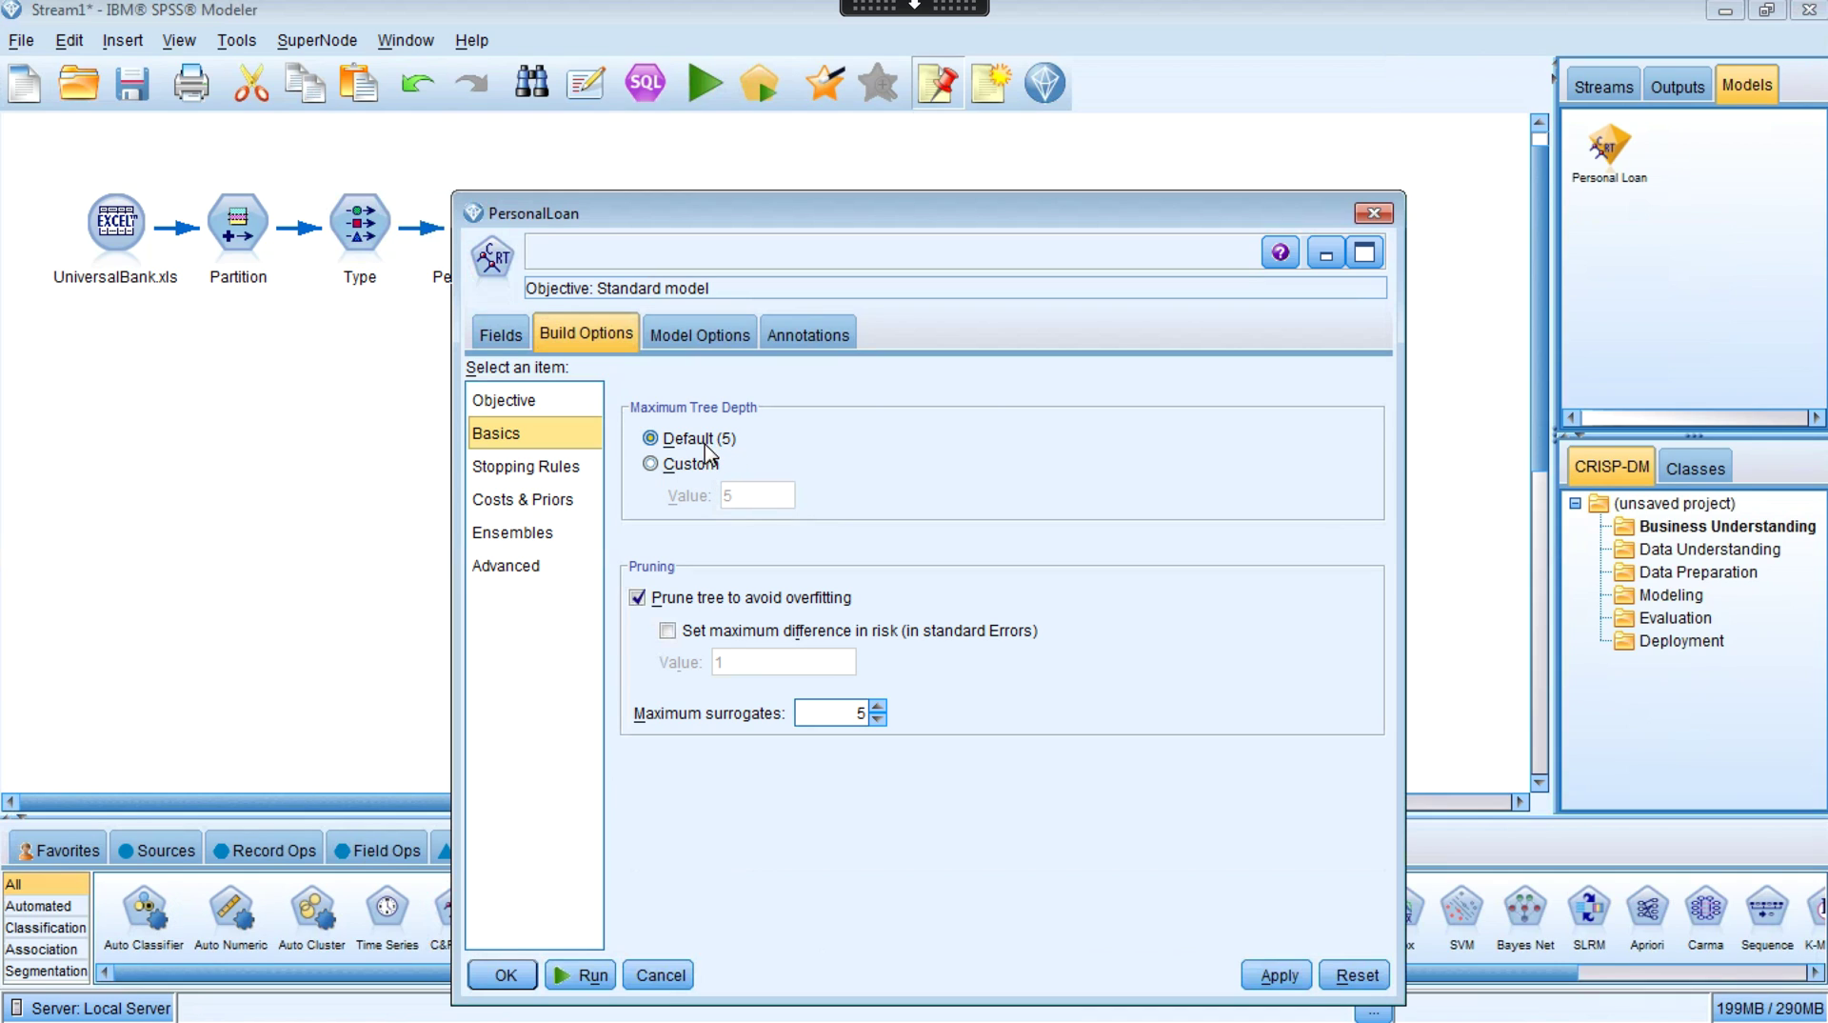
Review the C&R Tree build options from Basics through Advanced, keeping the default maximum tree depth of 5, and run the model
click(688, 464)
click(703, 440)
click(552, 467)
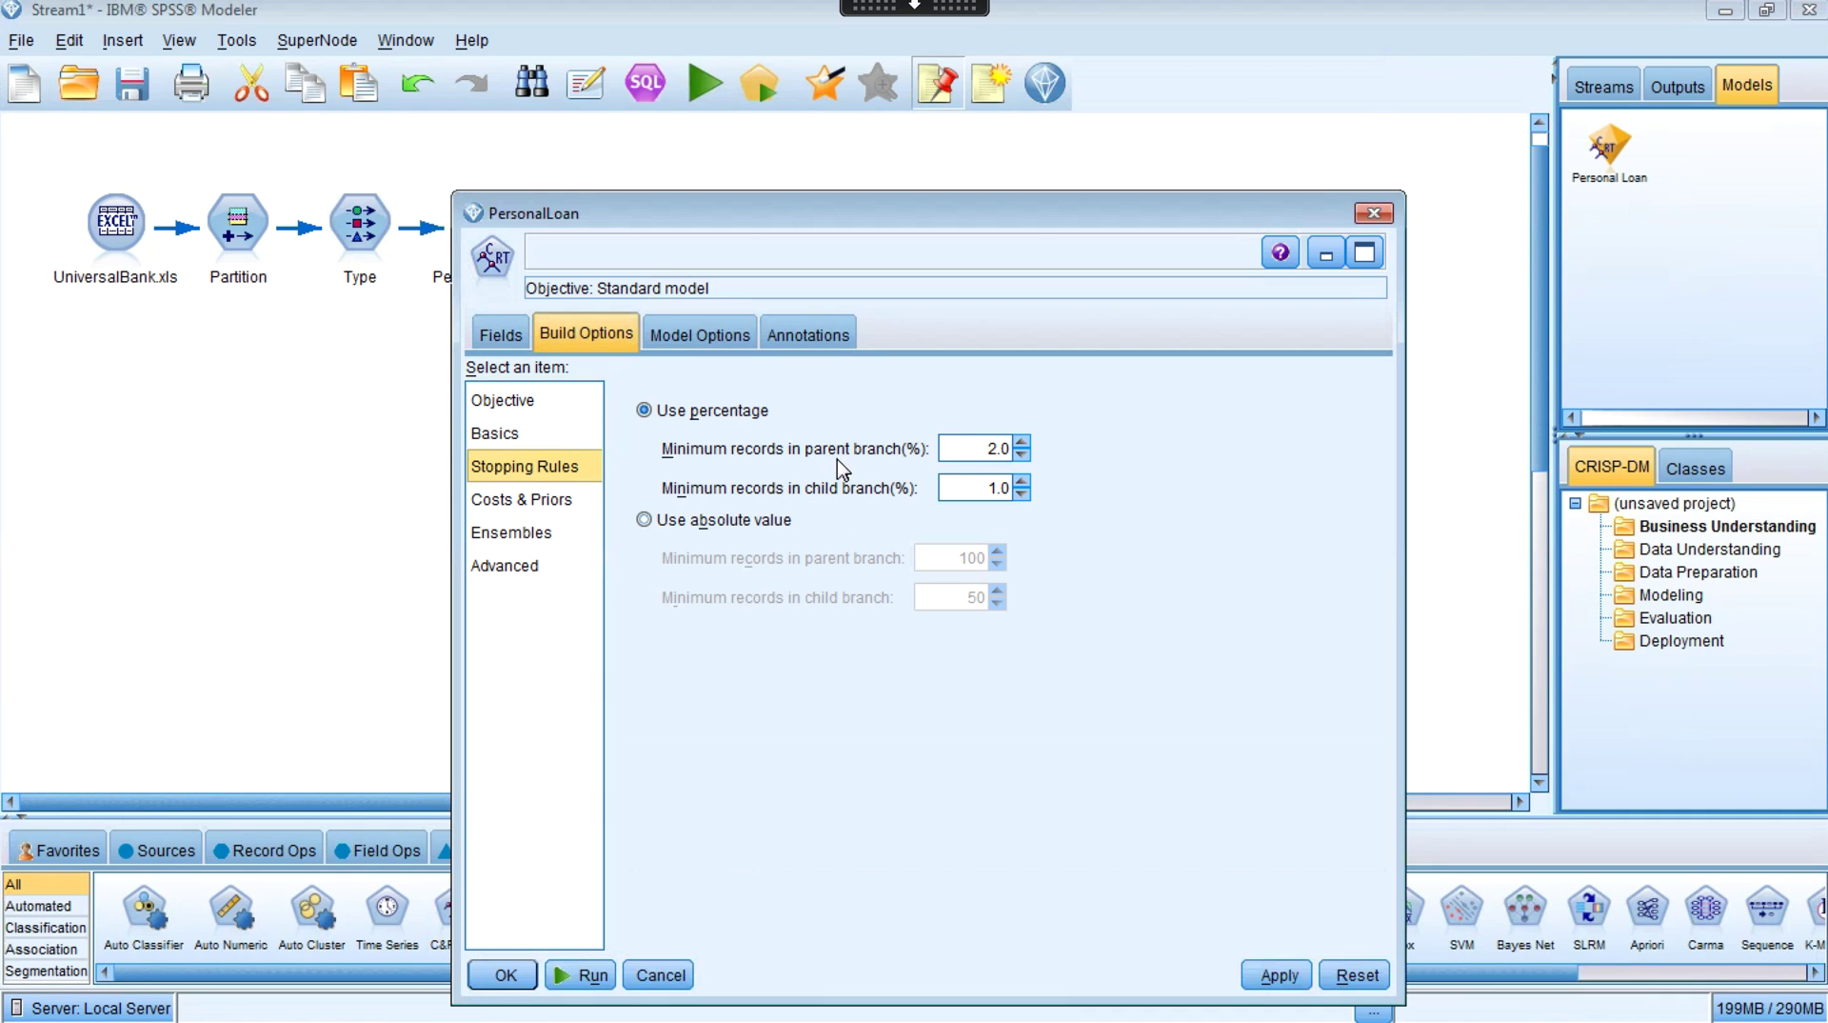
click(540, 505)
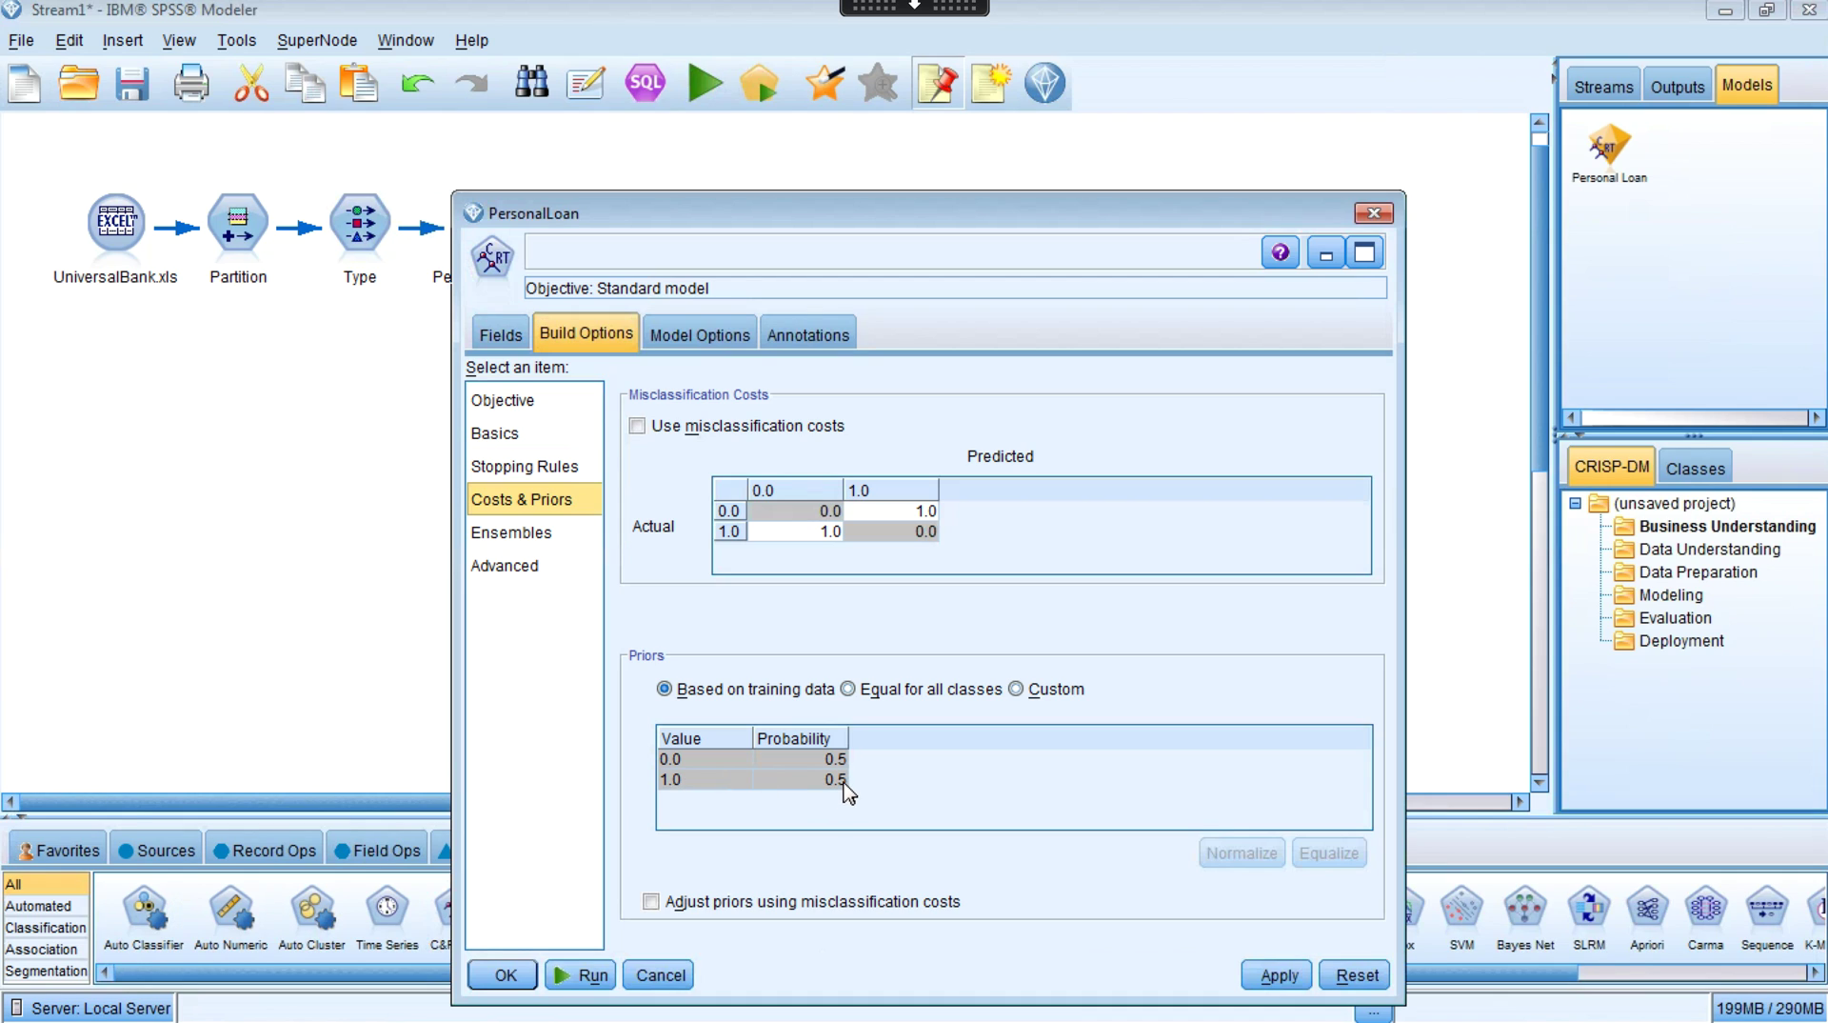
click(539, 536)
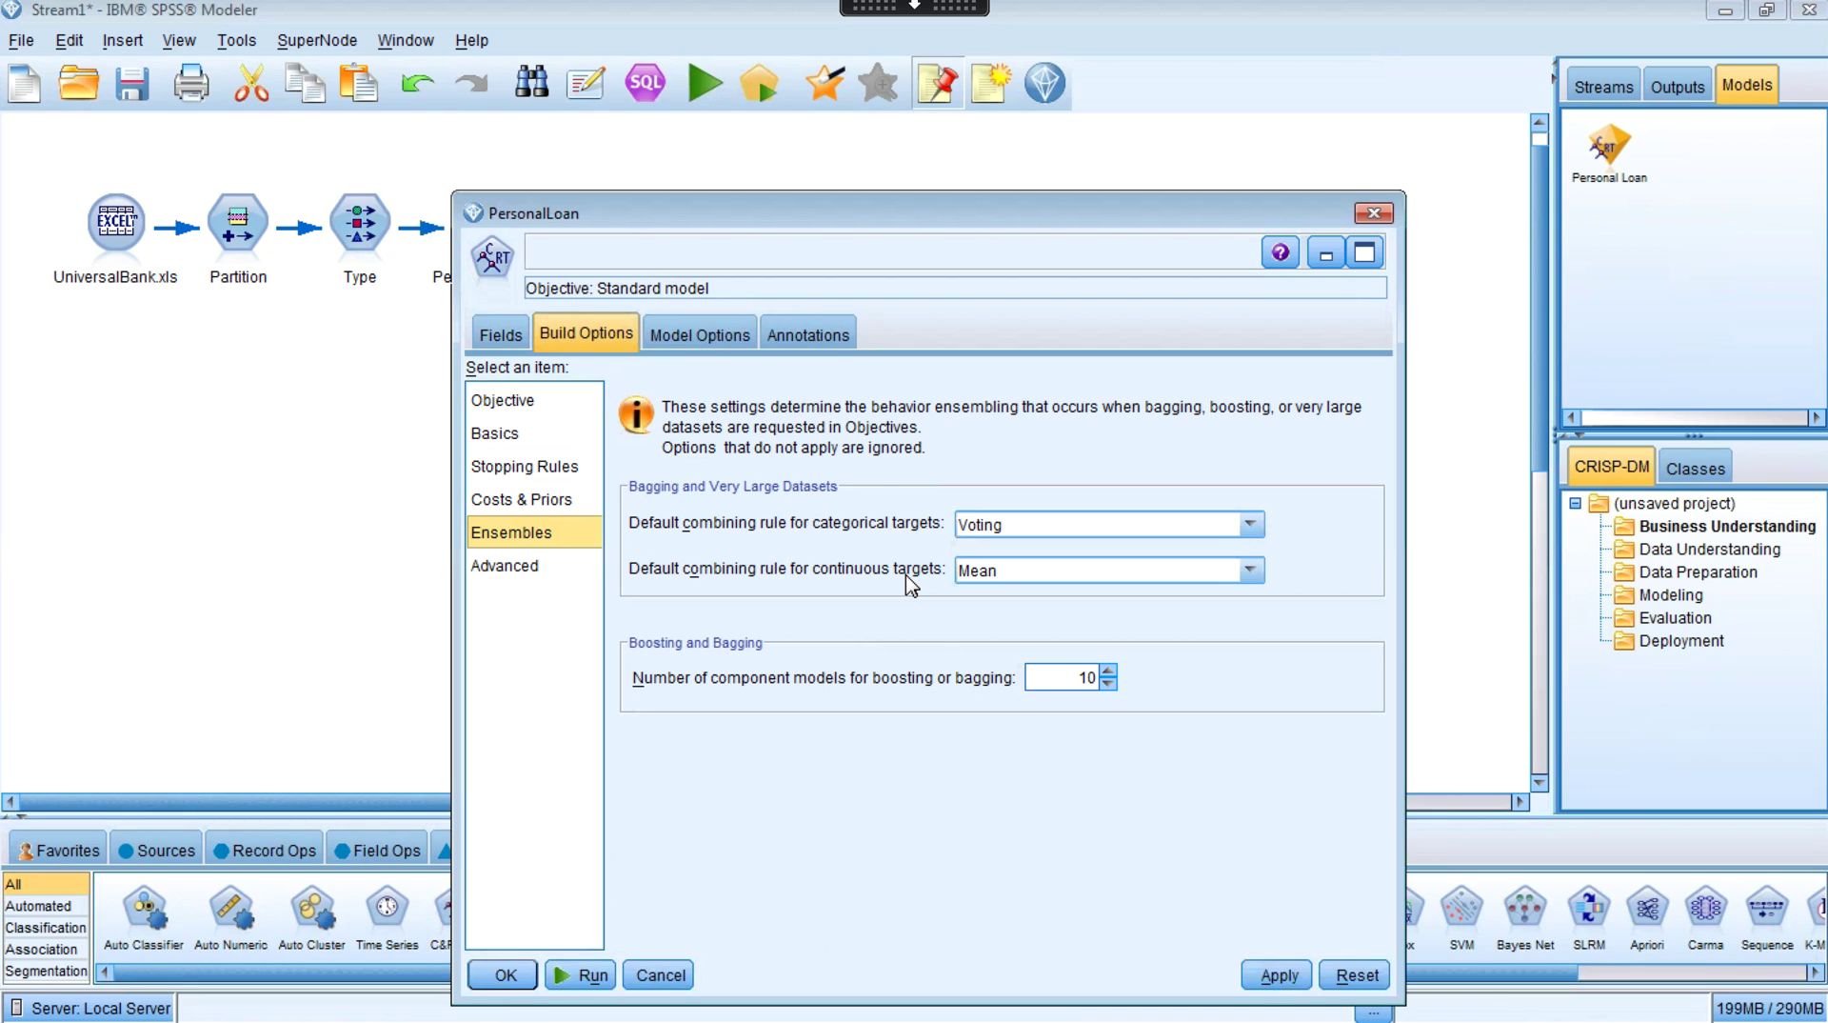
click(529, 566)
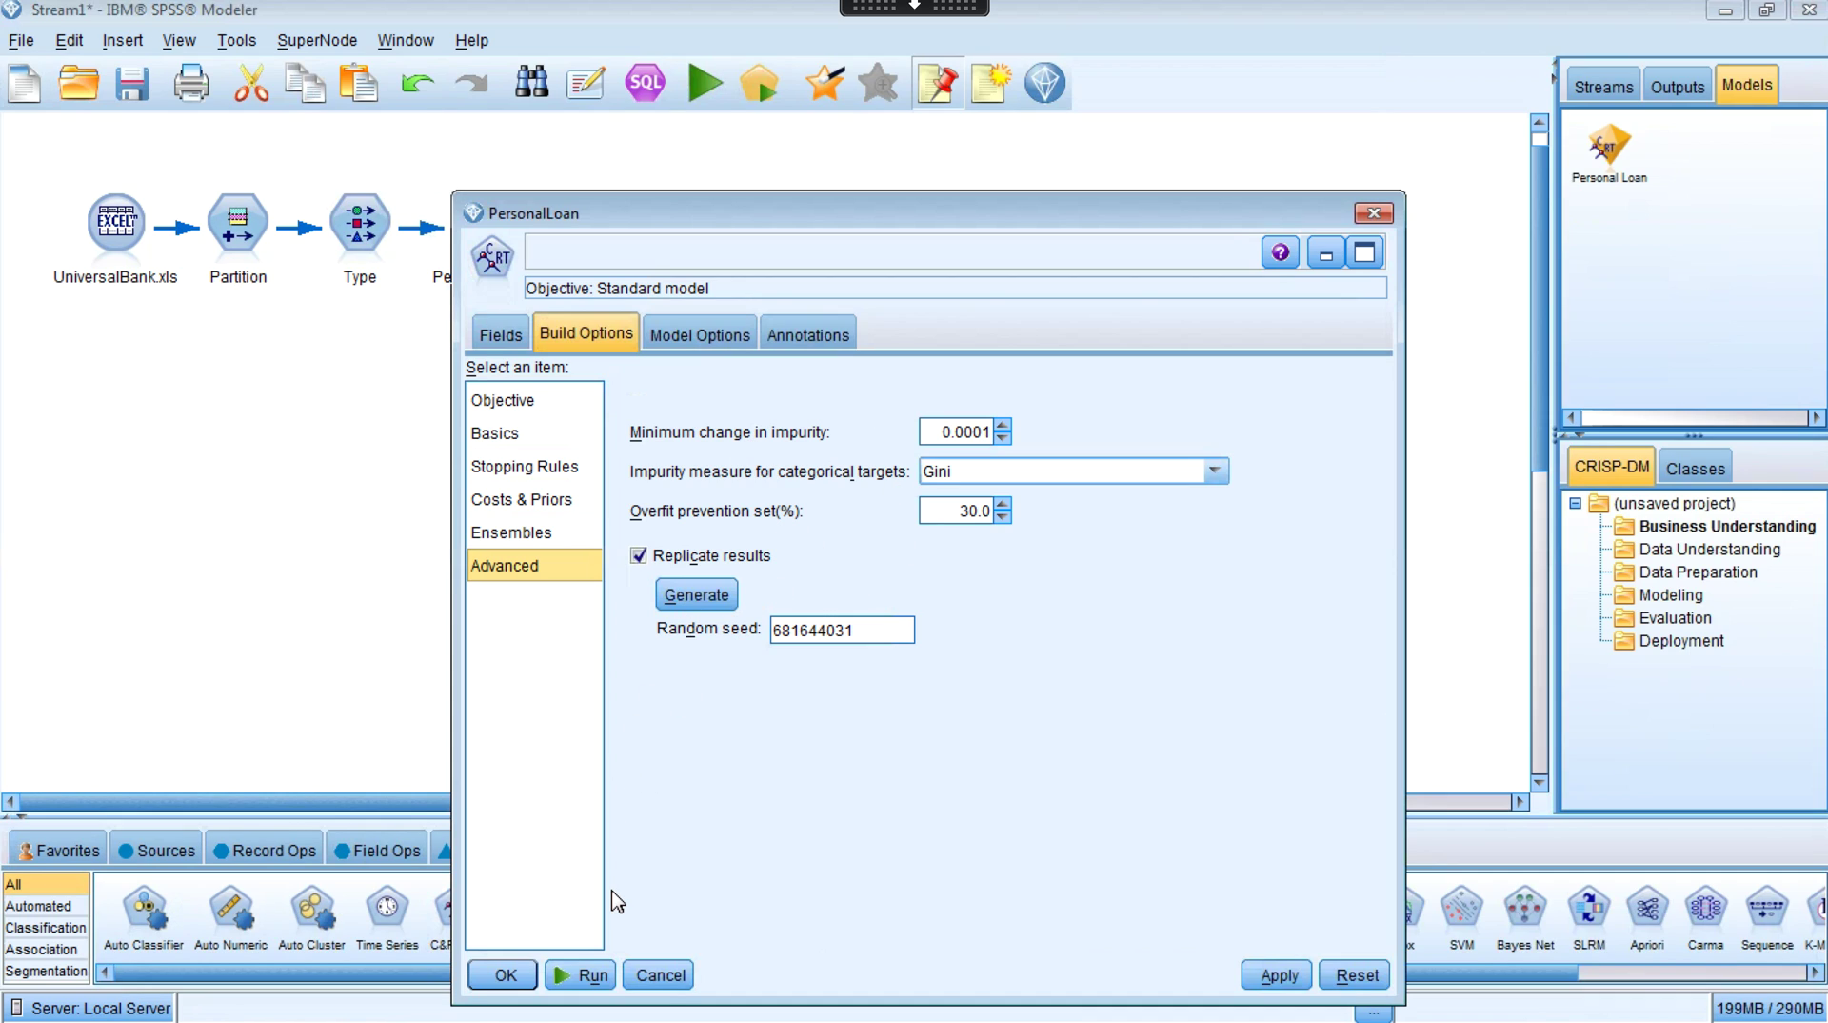
click(586, 977)
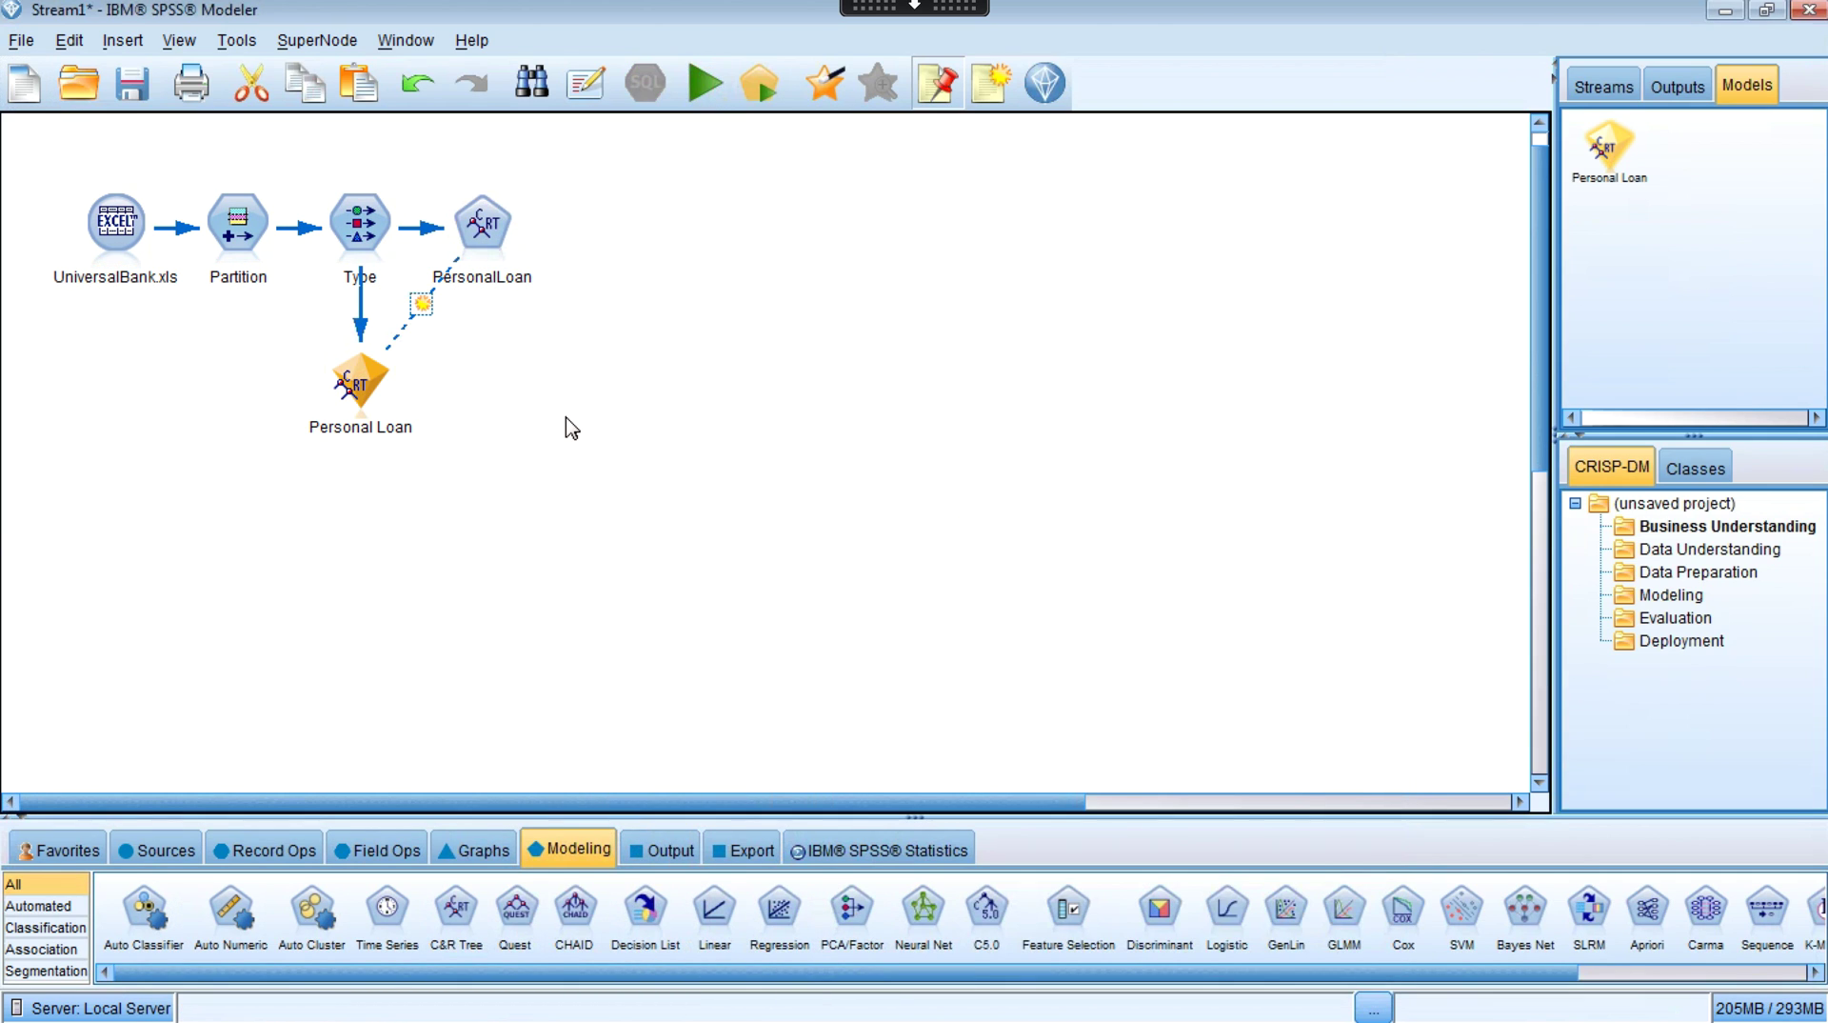
Open the generated Personal Loan model and examine the predictor importance of Income in the chart
double_click(358, 385)
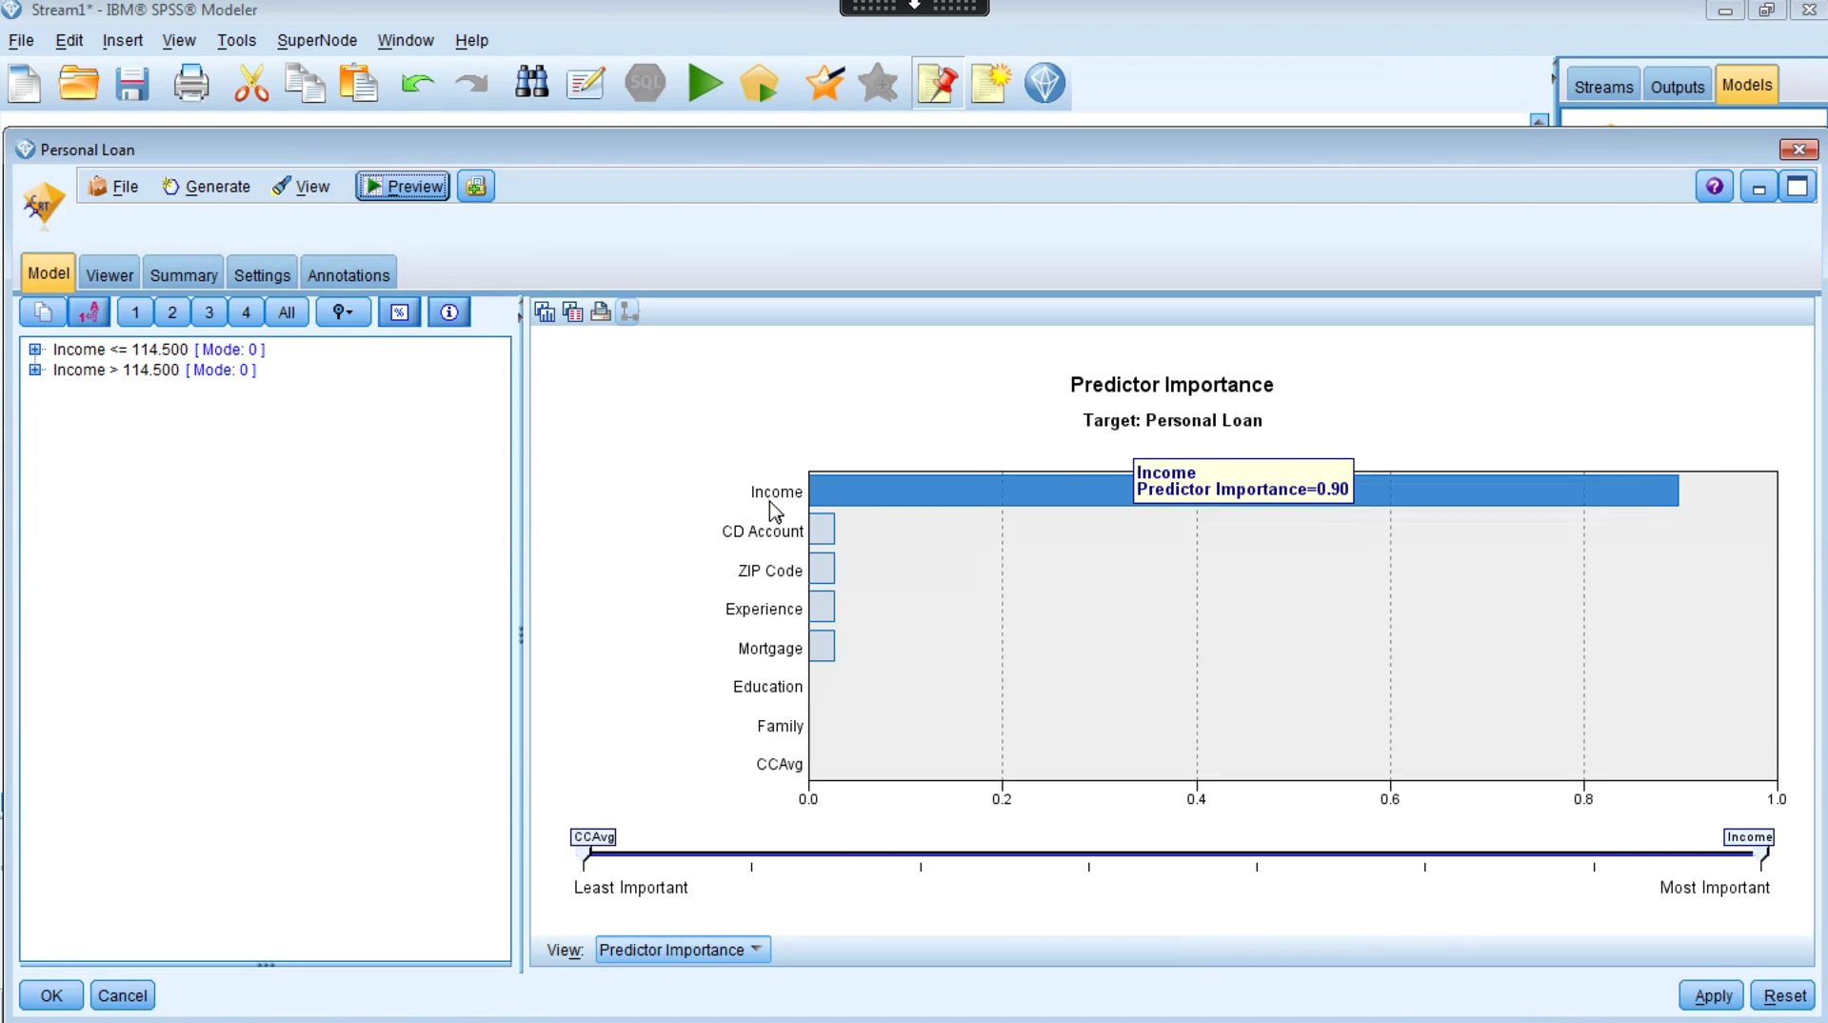
mouse_move(881, 503)
mouse_move(1660, 502)
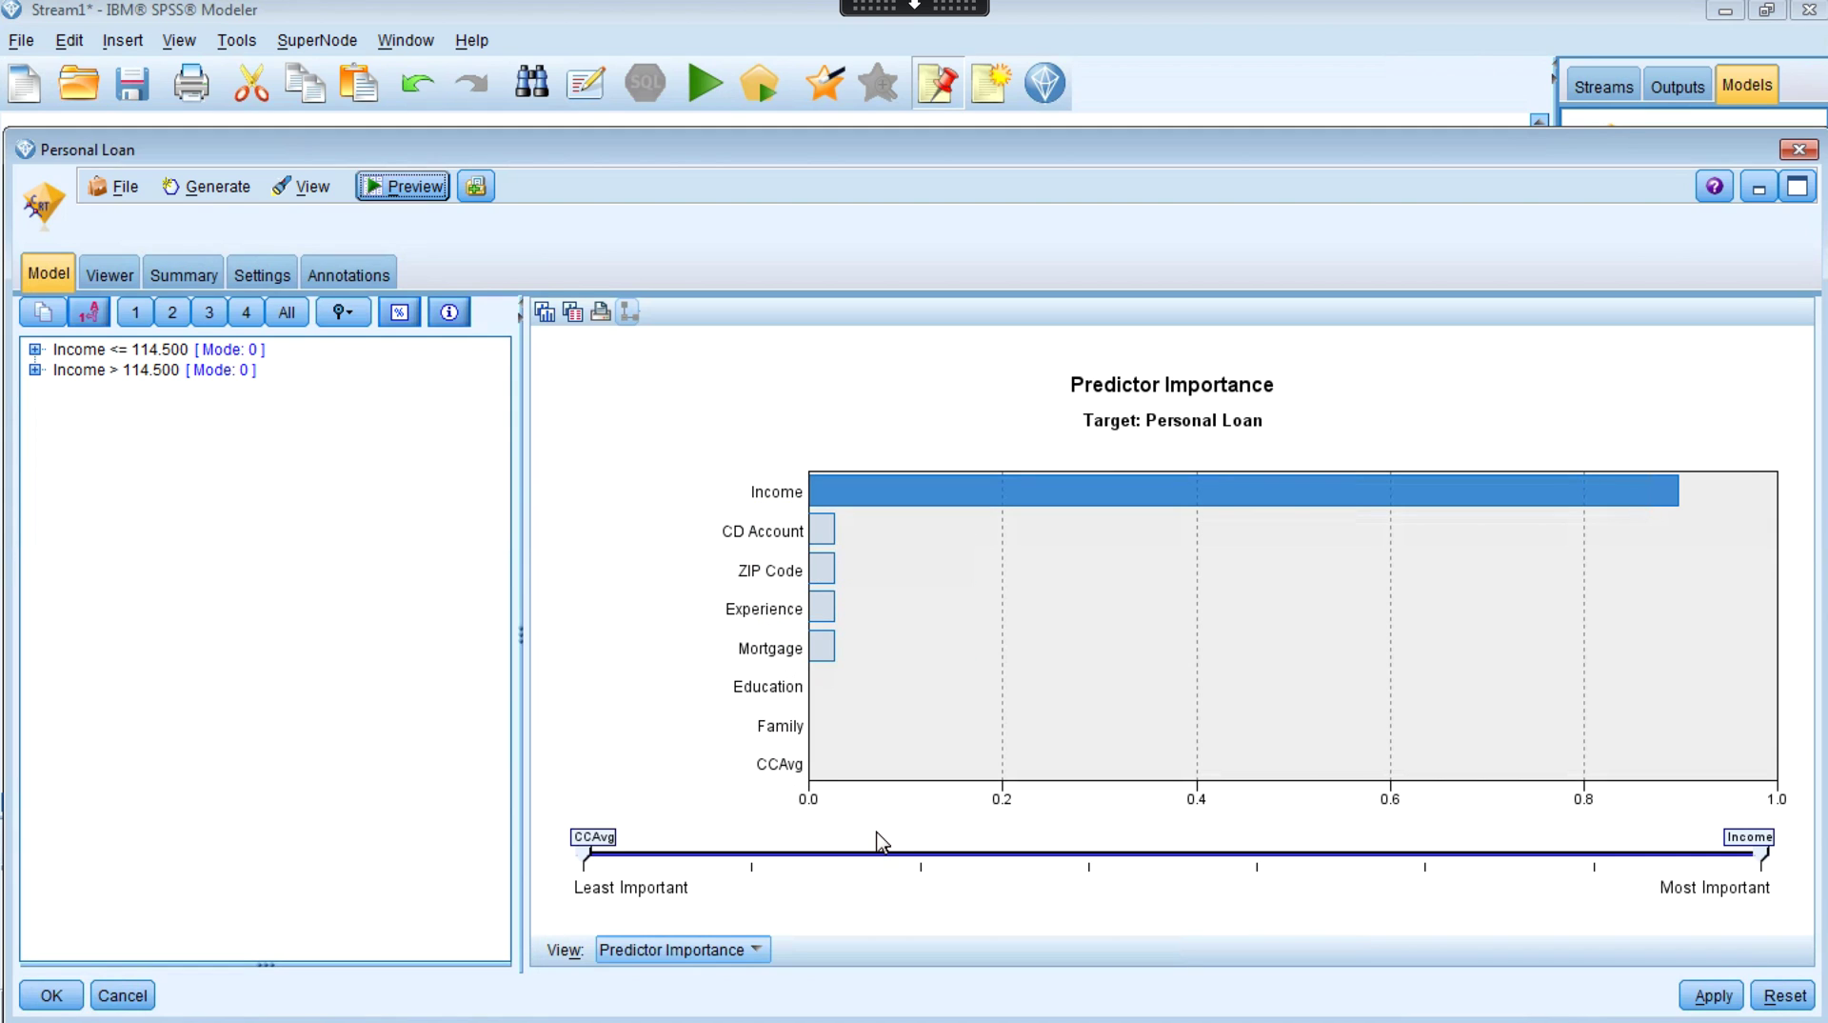
Display the Personal Loan decision tree and survey its branches from the root down to the lower nodes and back
click(109, 276)
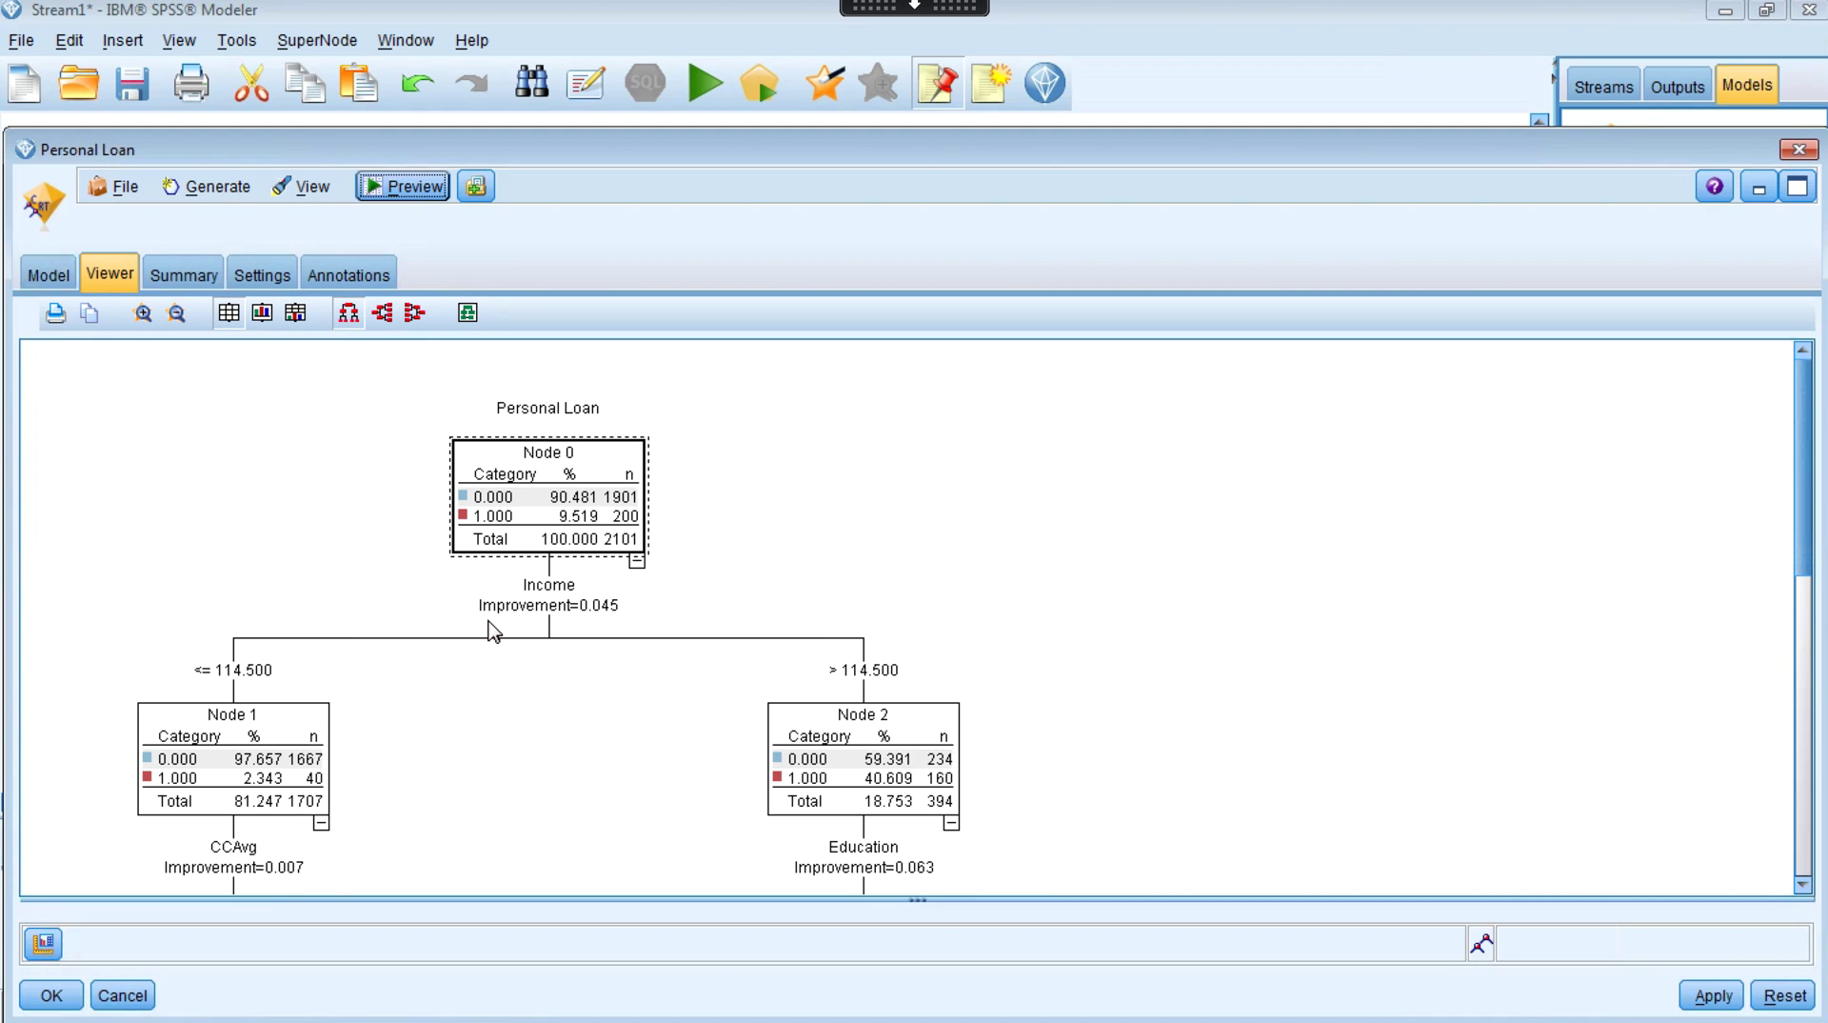
scroll(492, 632, down, 5)
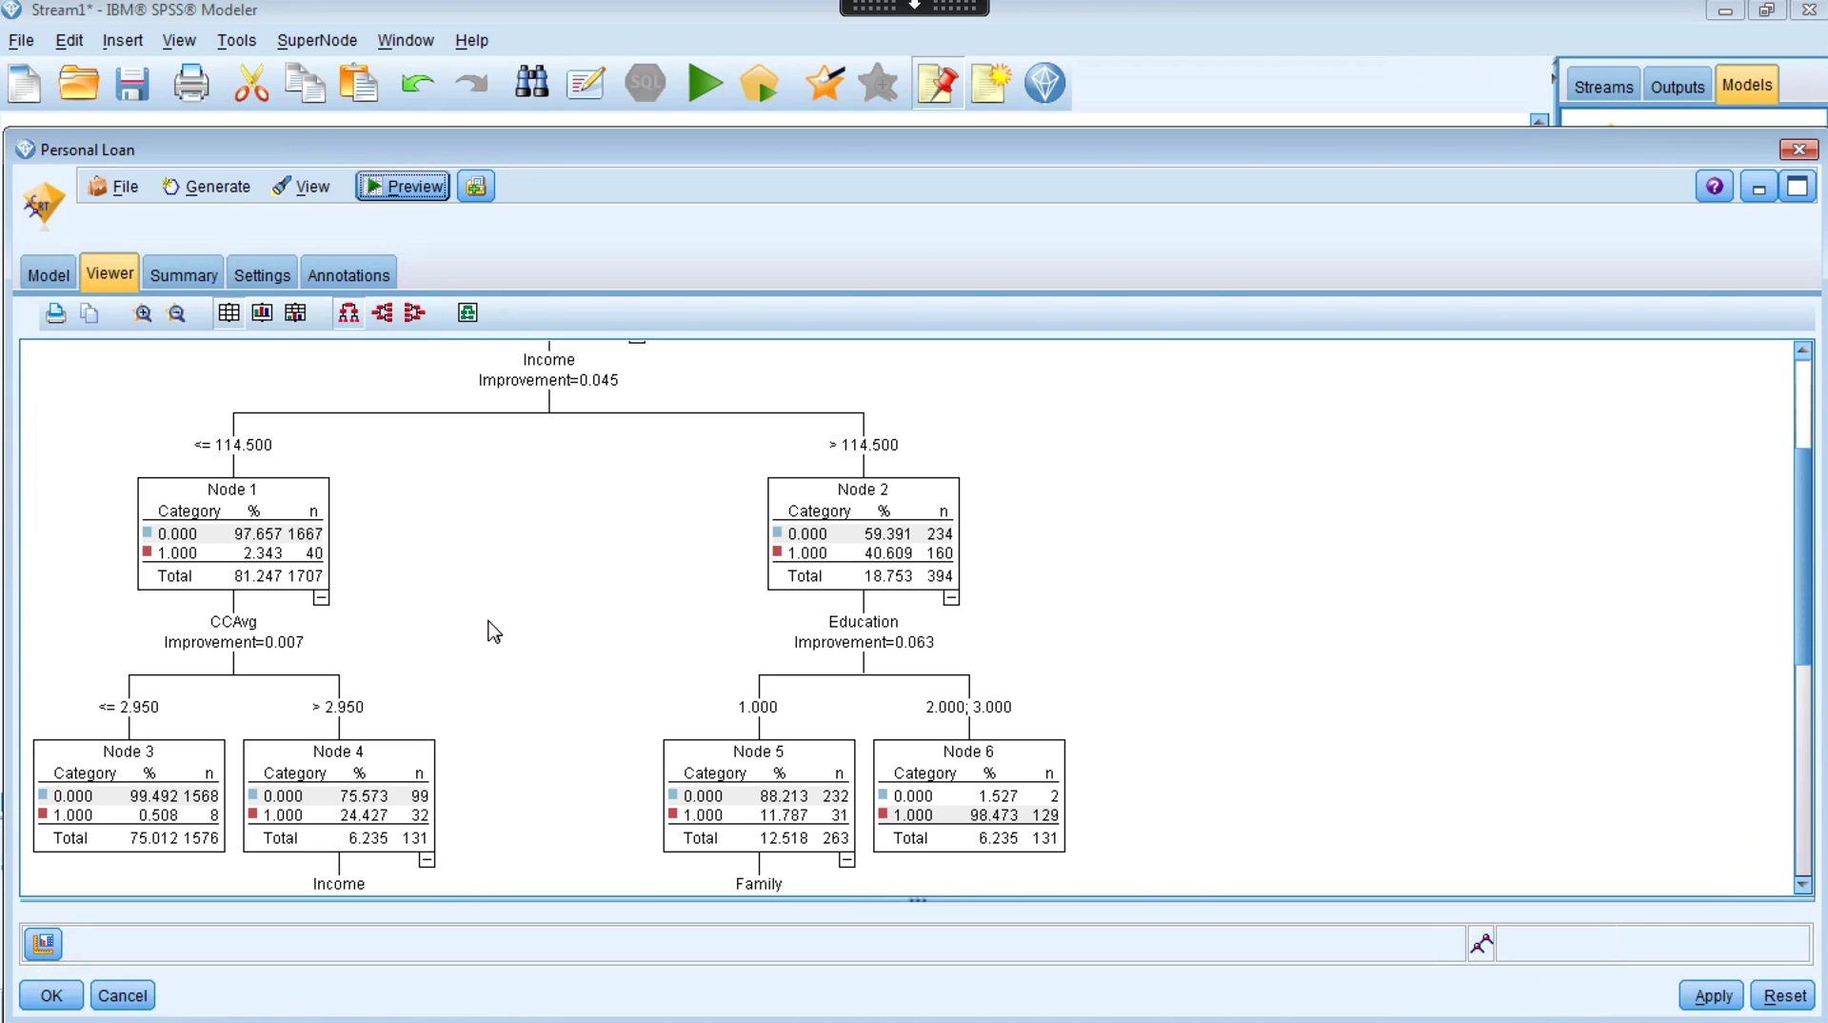
scroll(493, 631, down, 5)
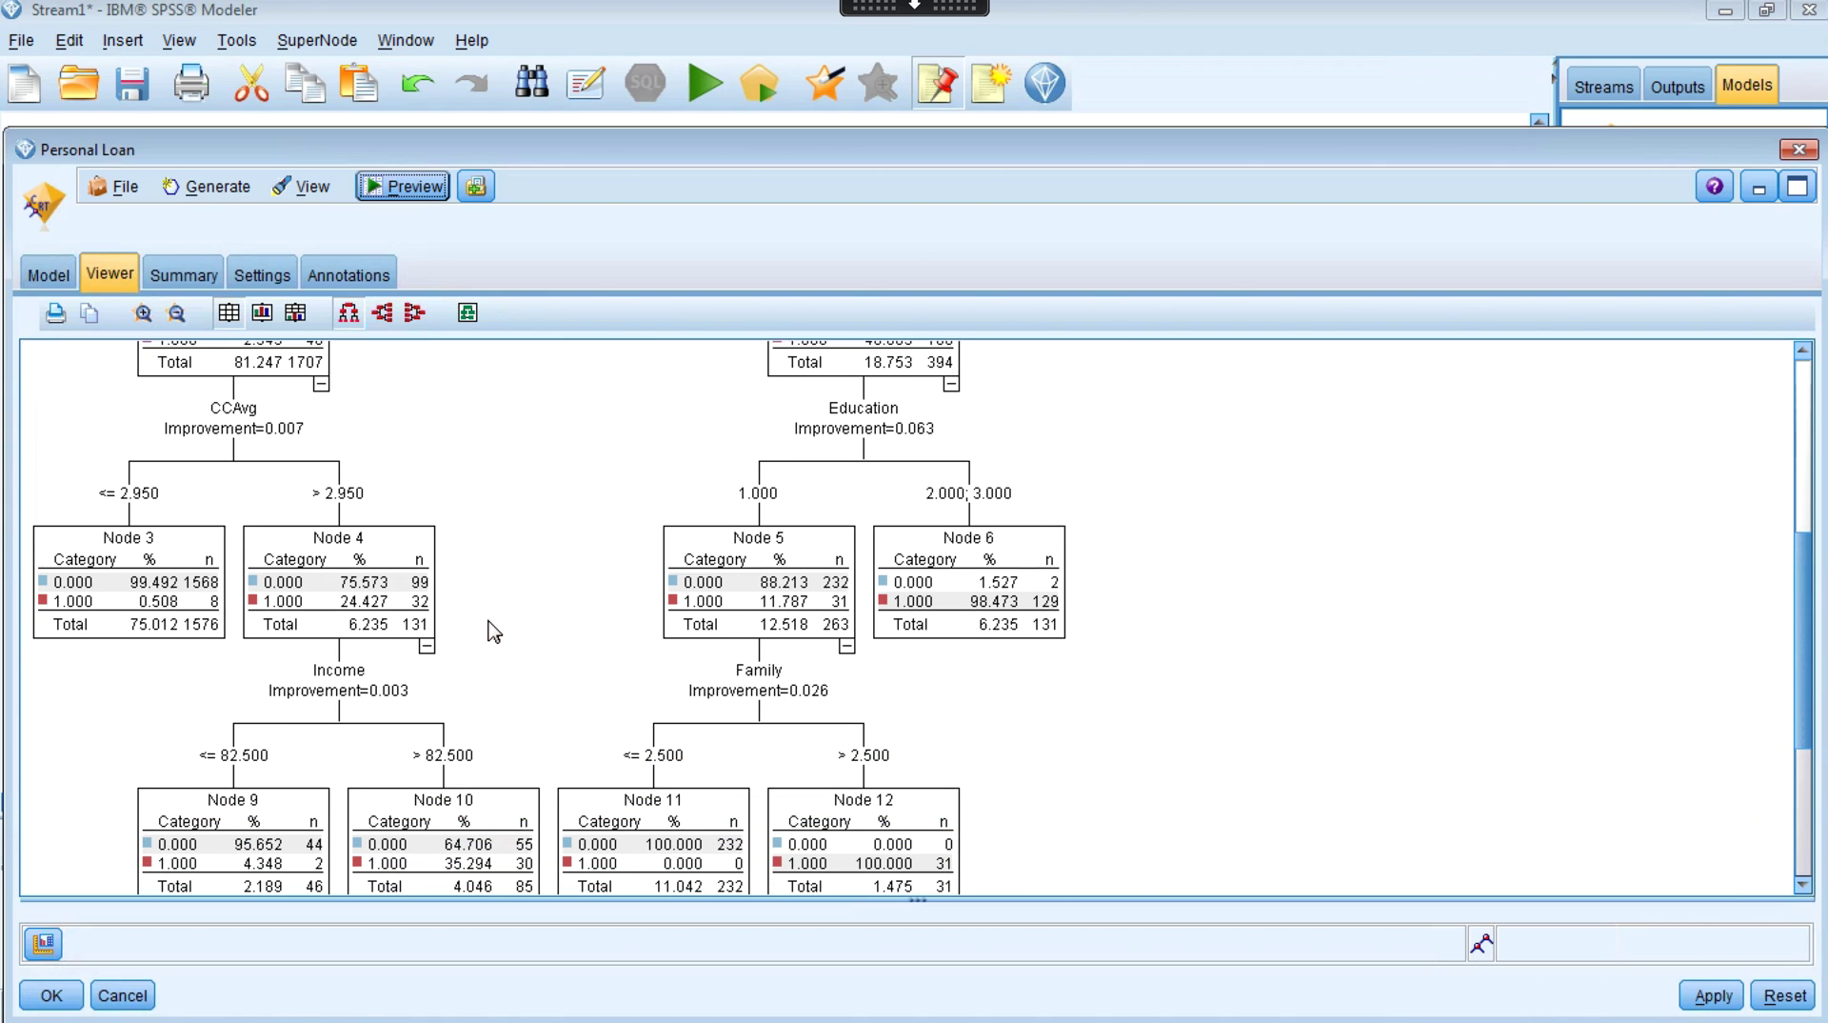
scroll(492, 632, down, 5)
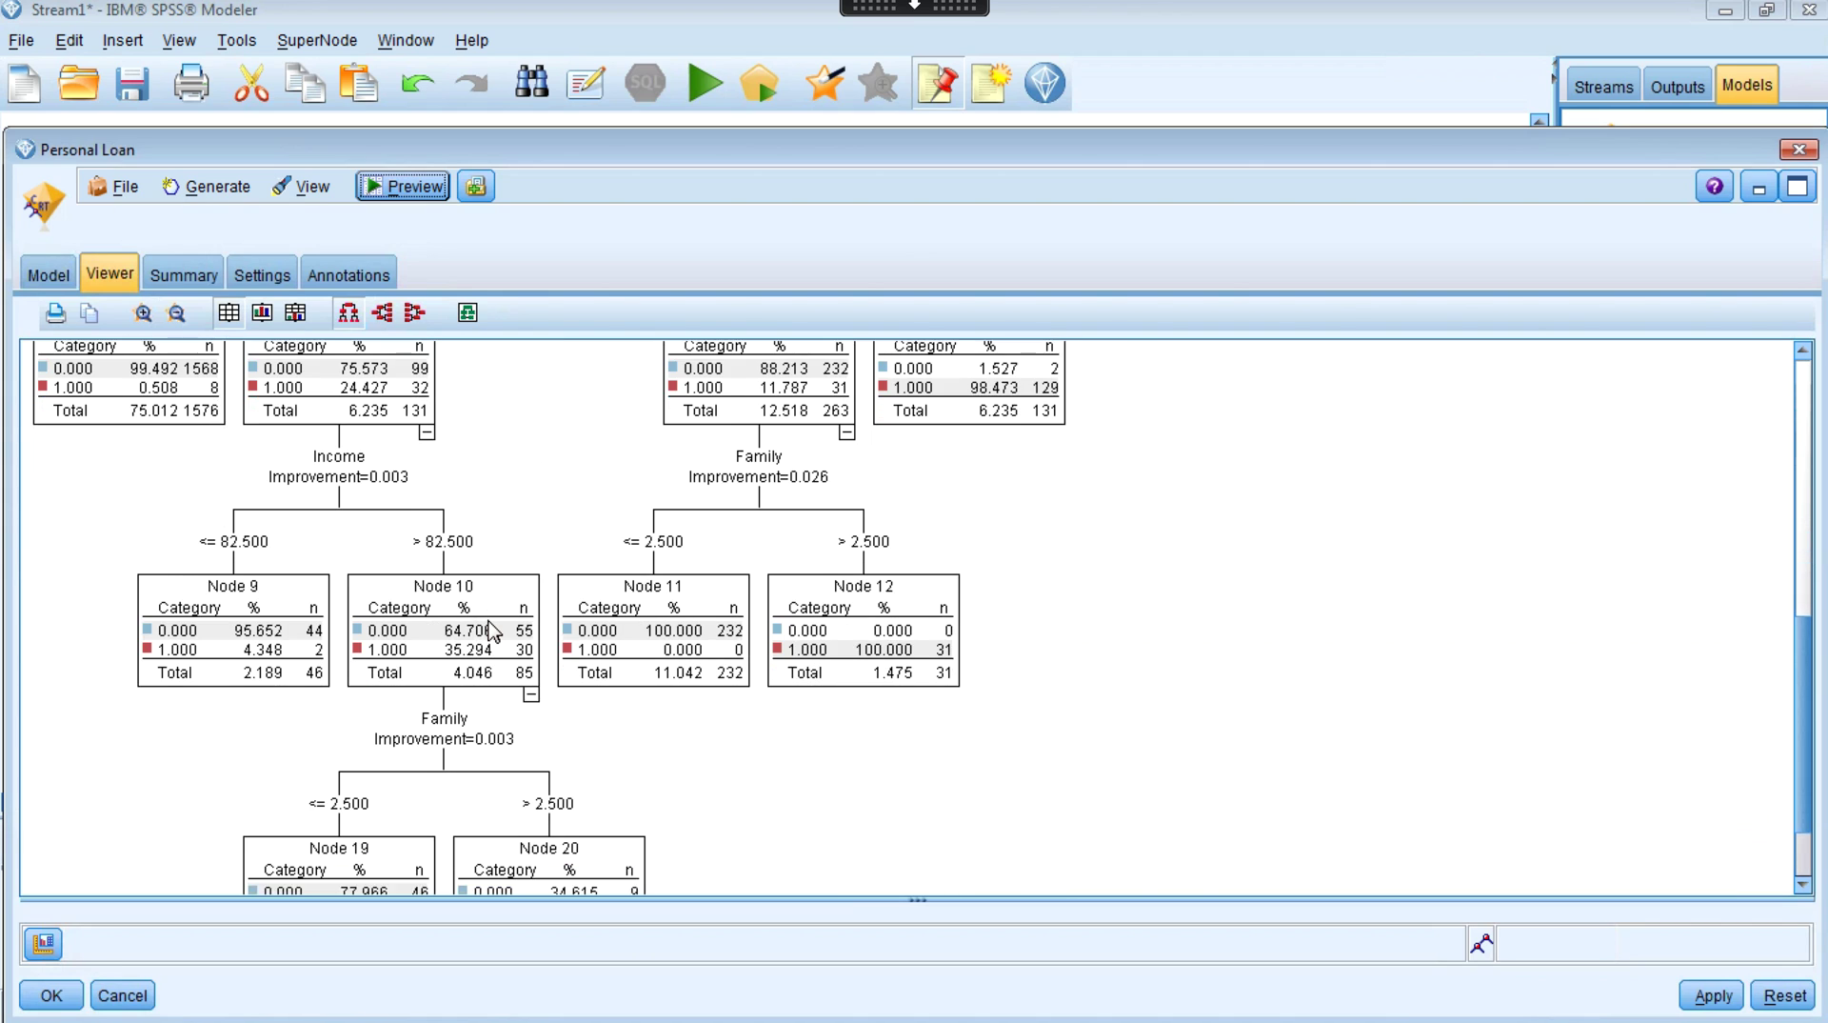
scroll(492, 632, up, 7)
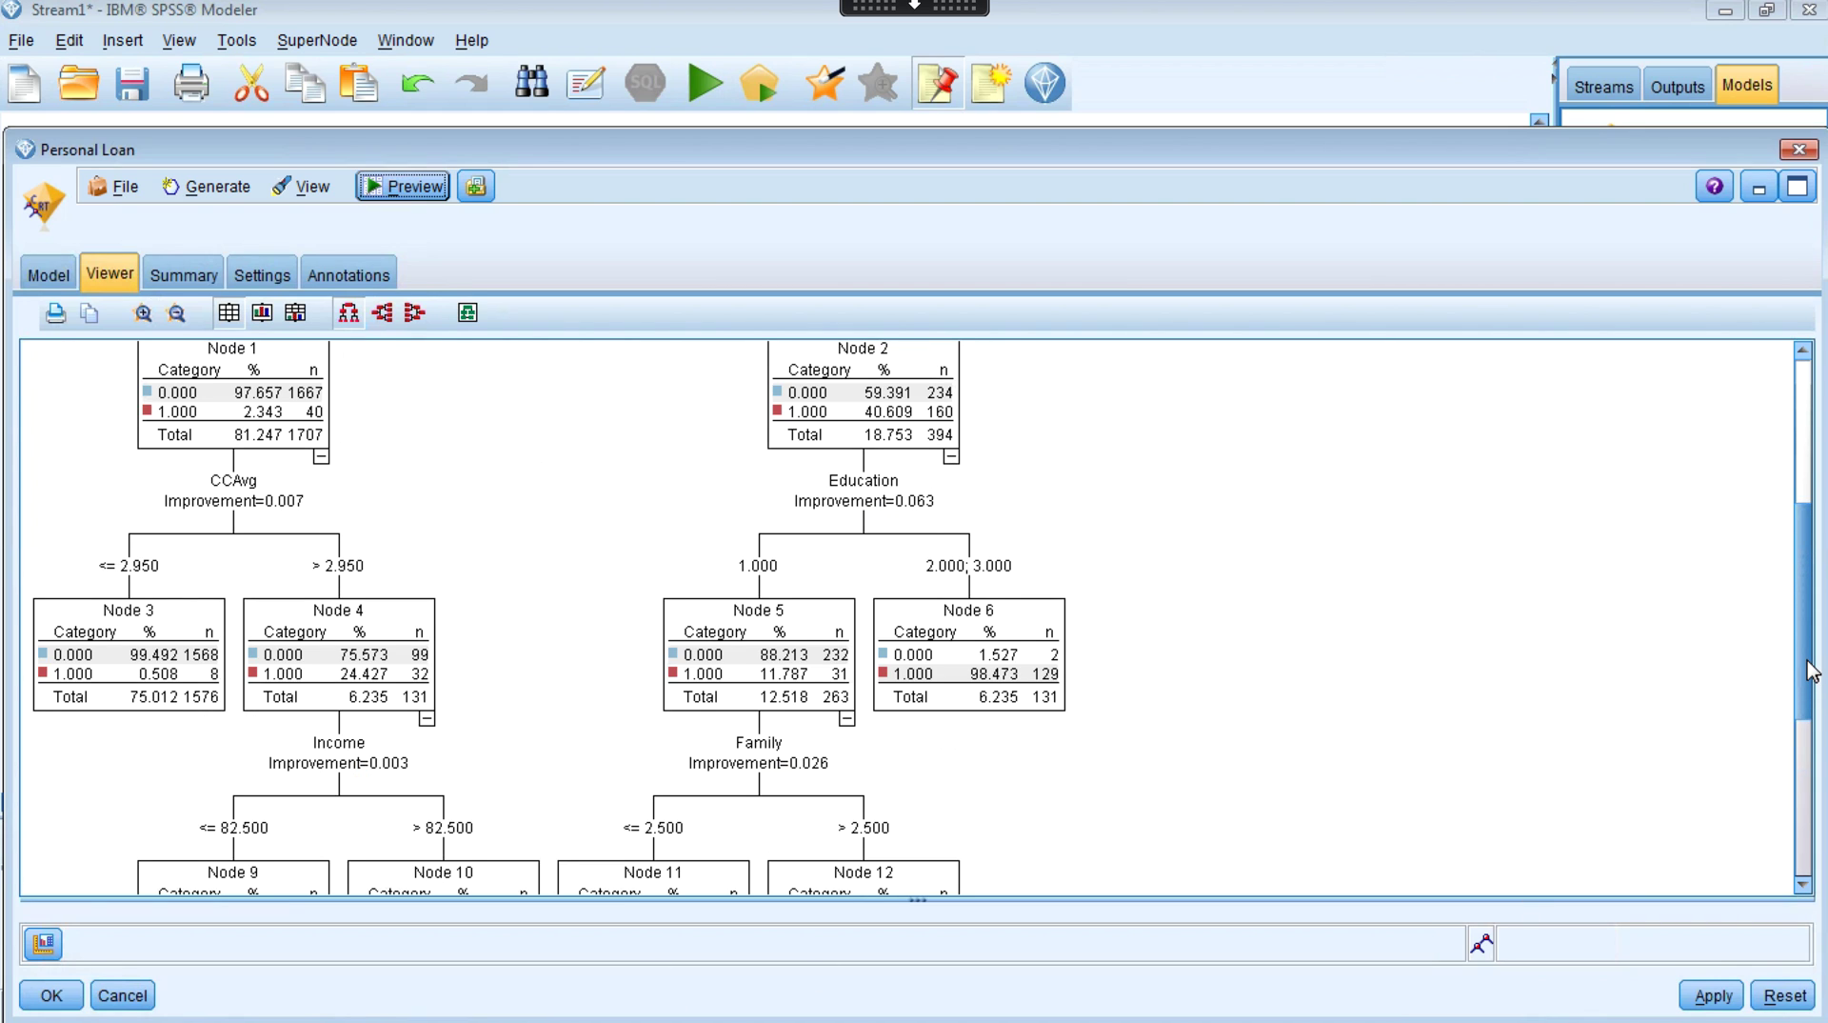
drag(1812, 571, 1813, 455)
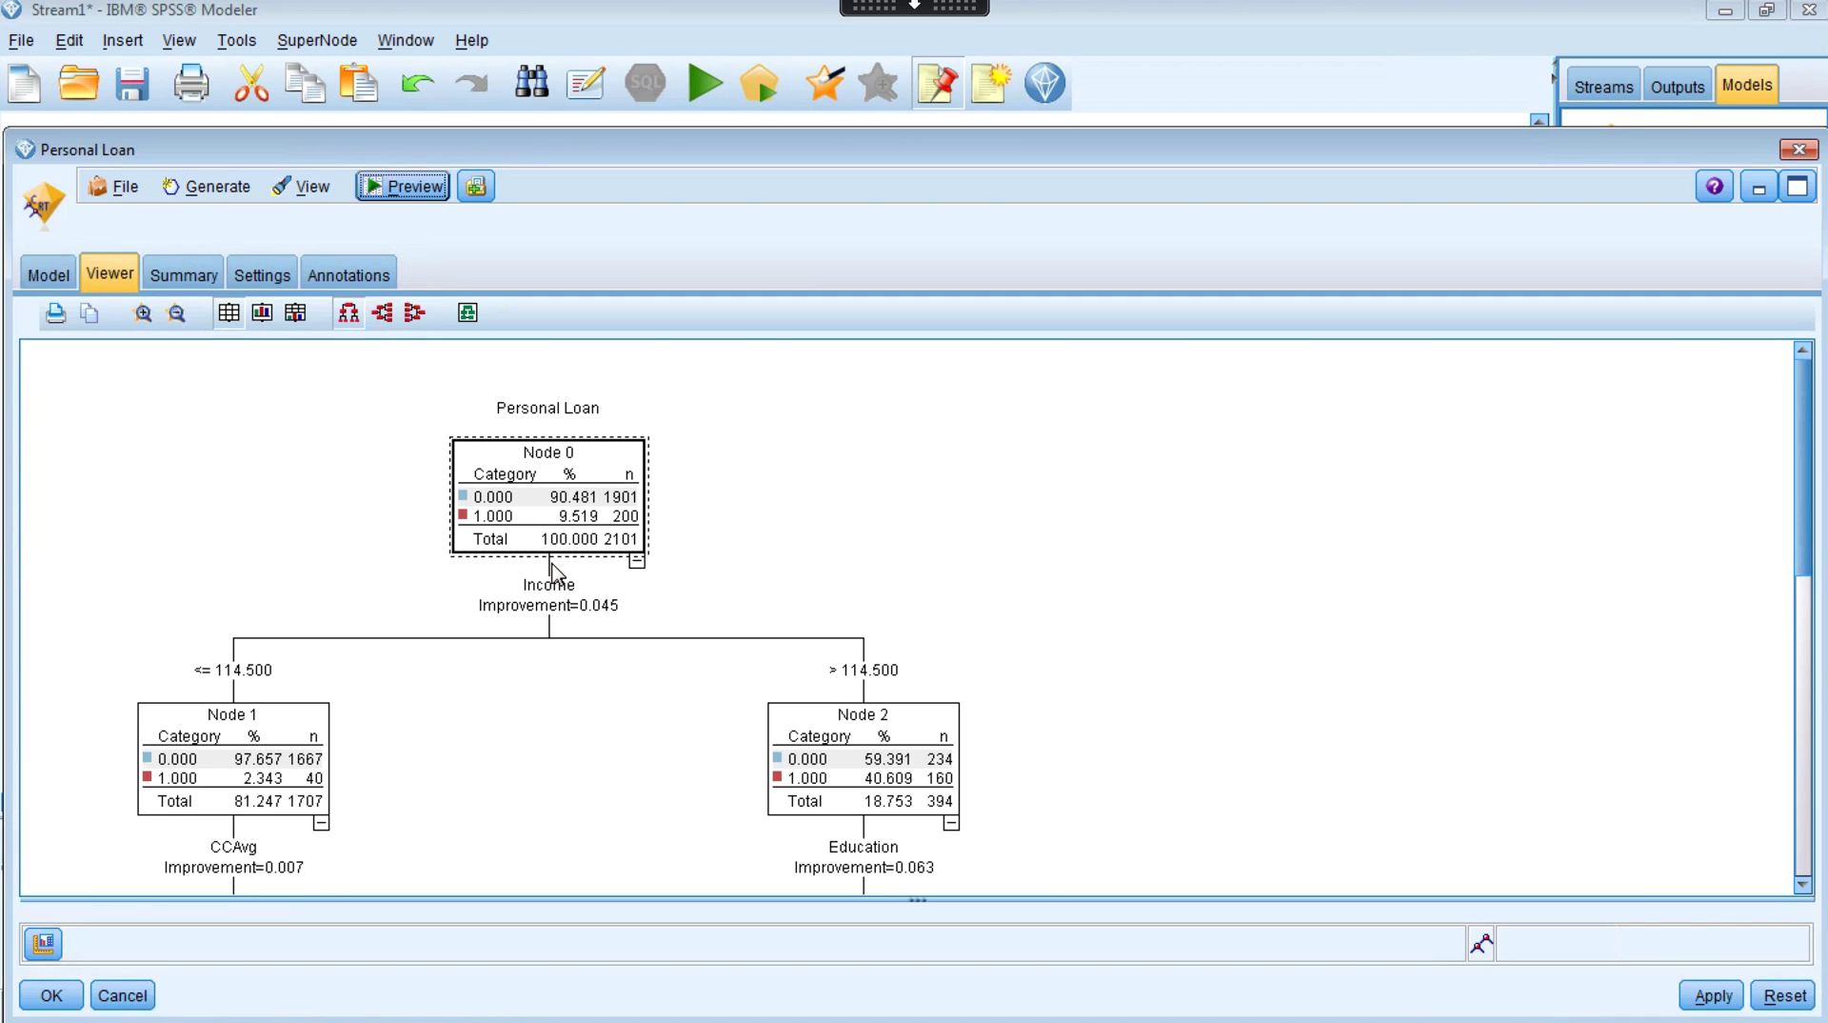
Examine the tree's Income split at the root and the CCAvg and Education splits beneath it, comparing the node percentages
scroll(553, 571, down, 1)
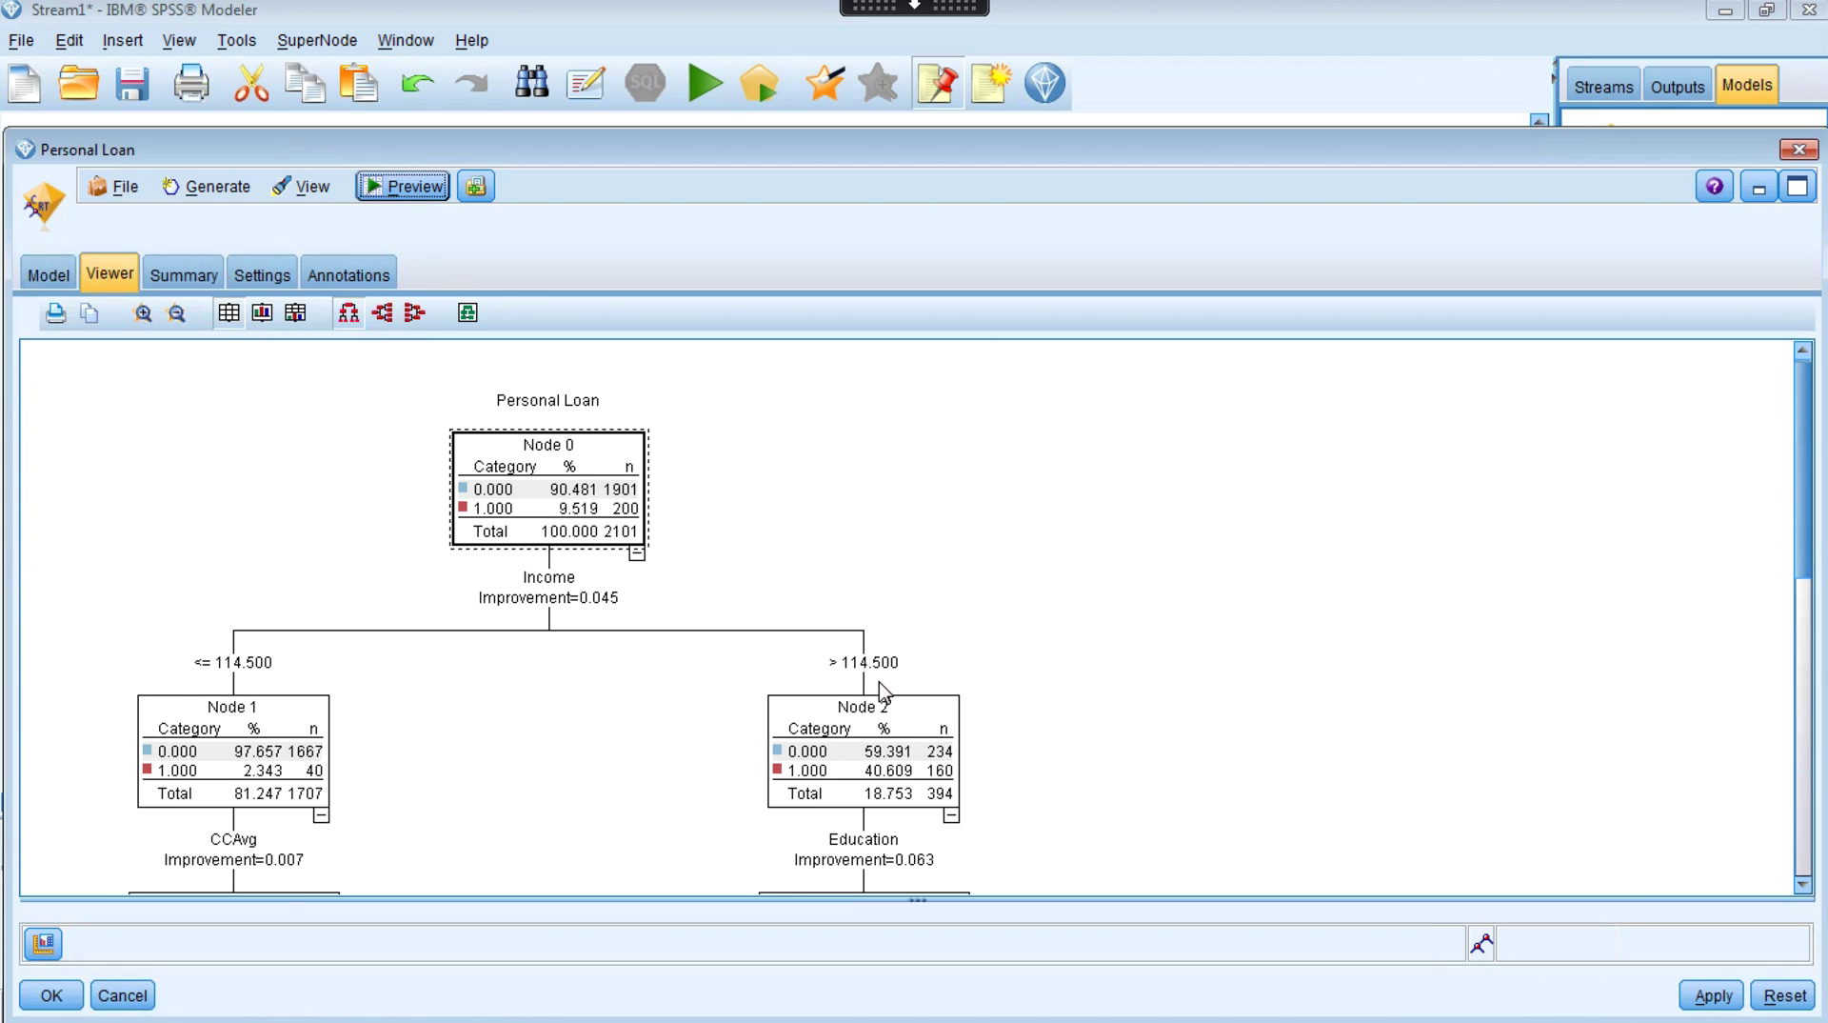
scroll(828, 742, down, 2)
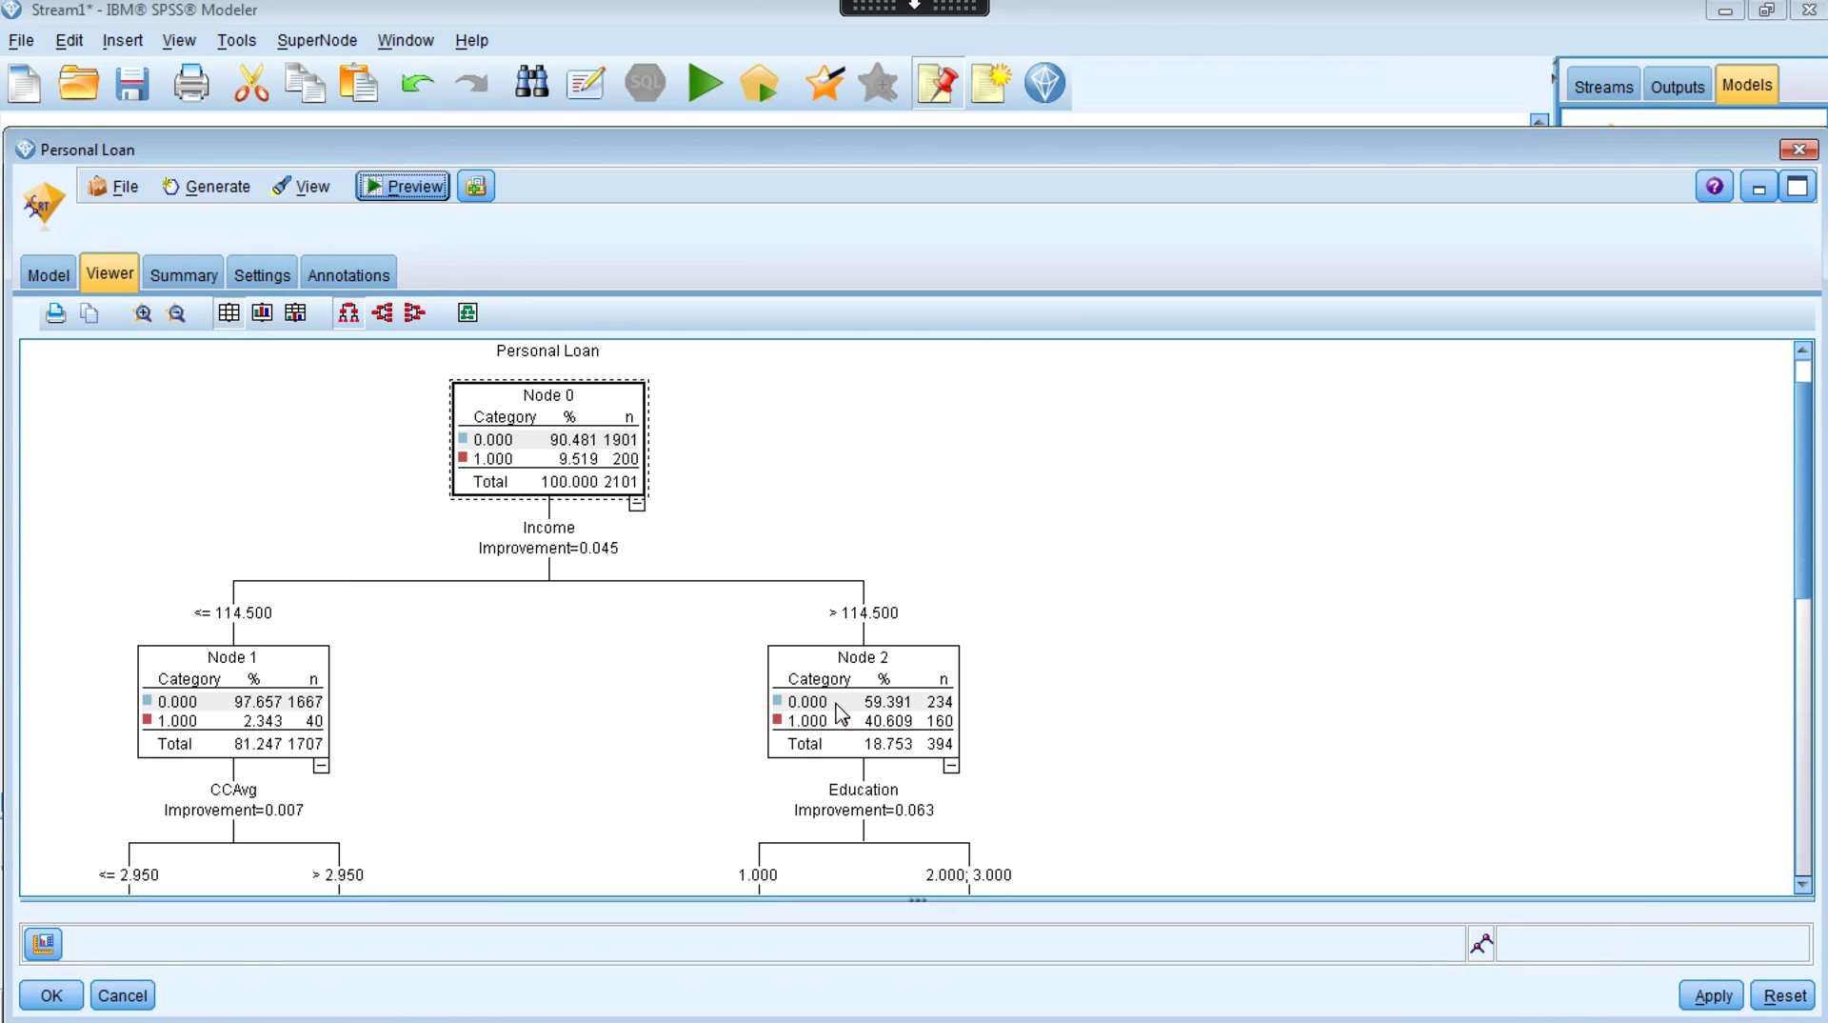
scroll(840, 713, down, 4)
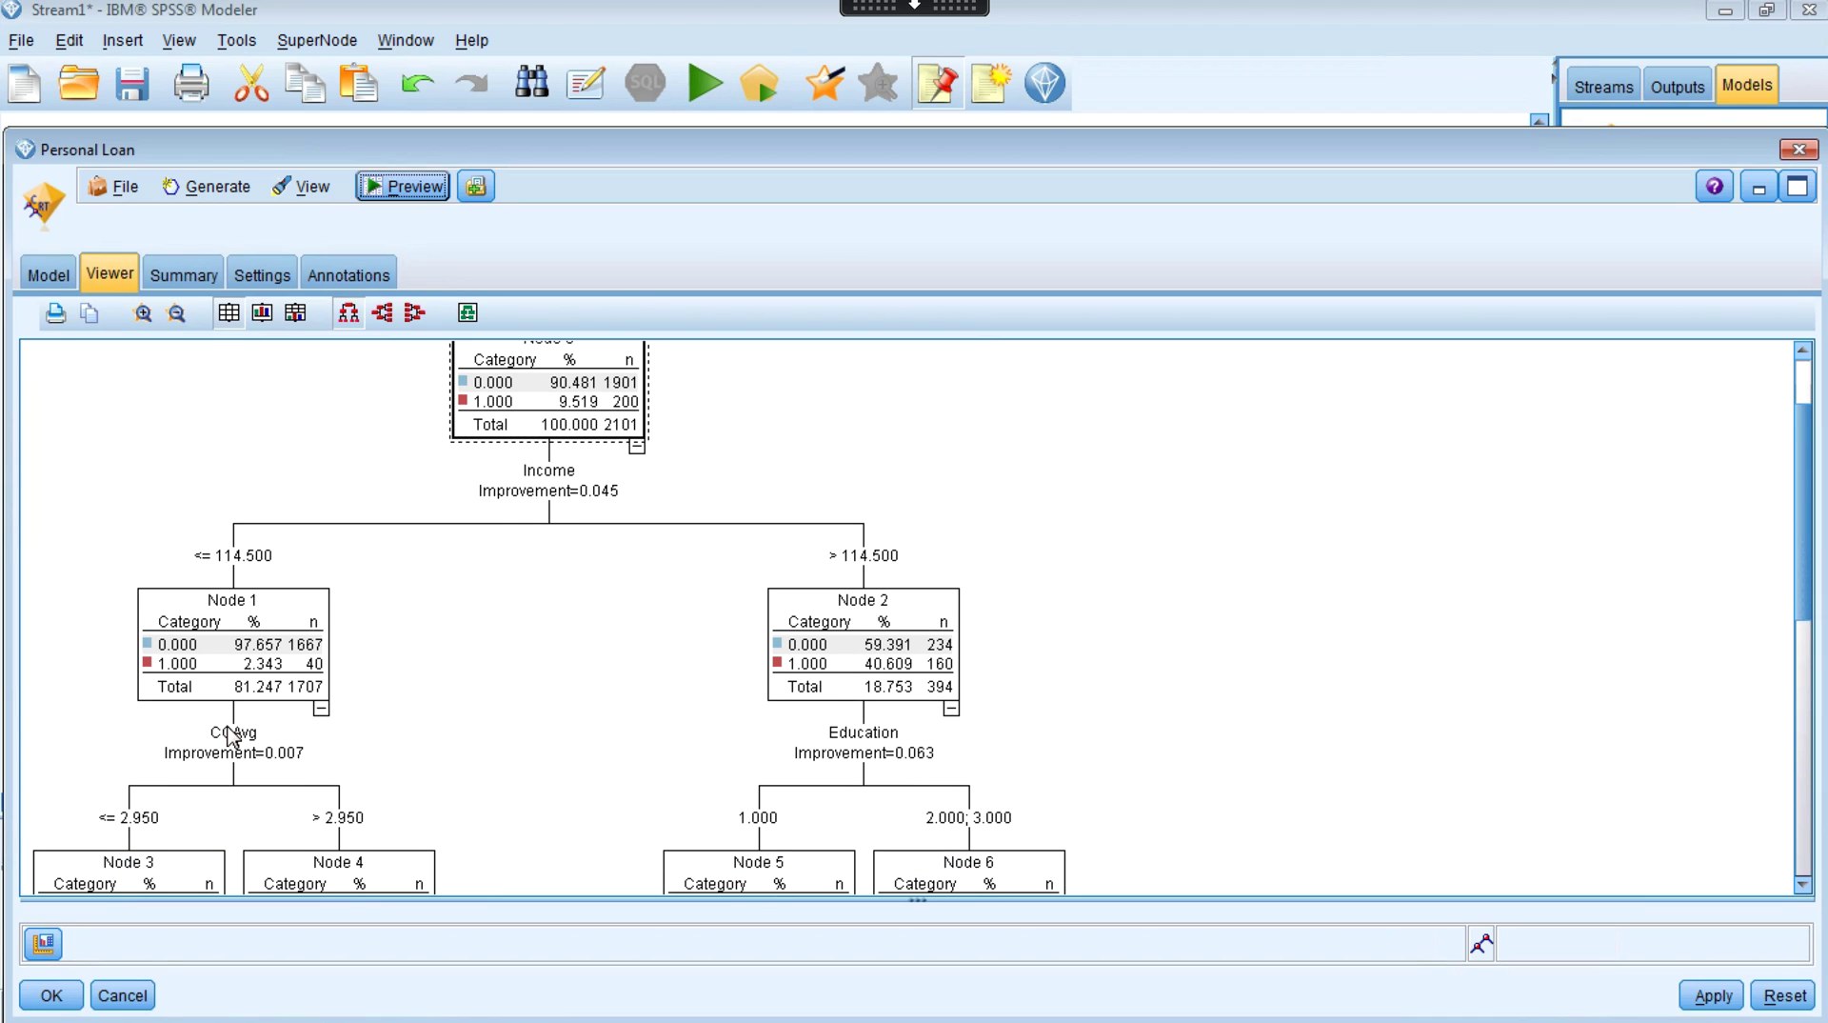
scroll(231, 735, down, 4)
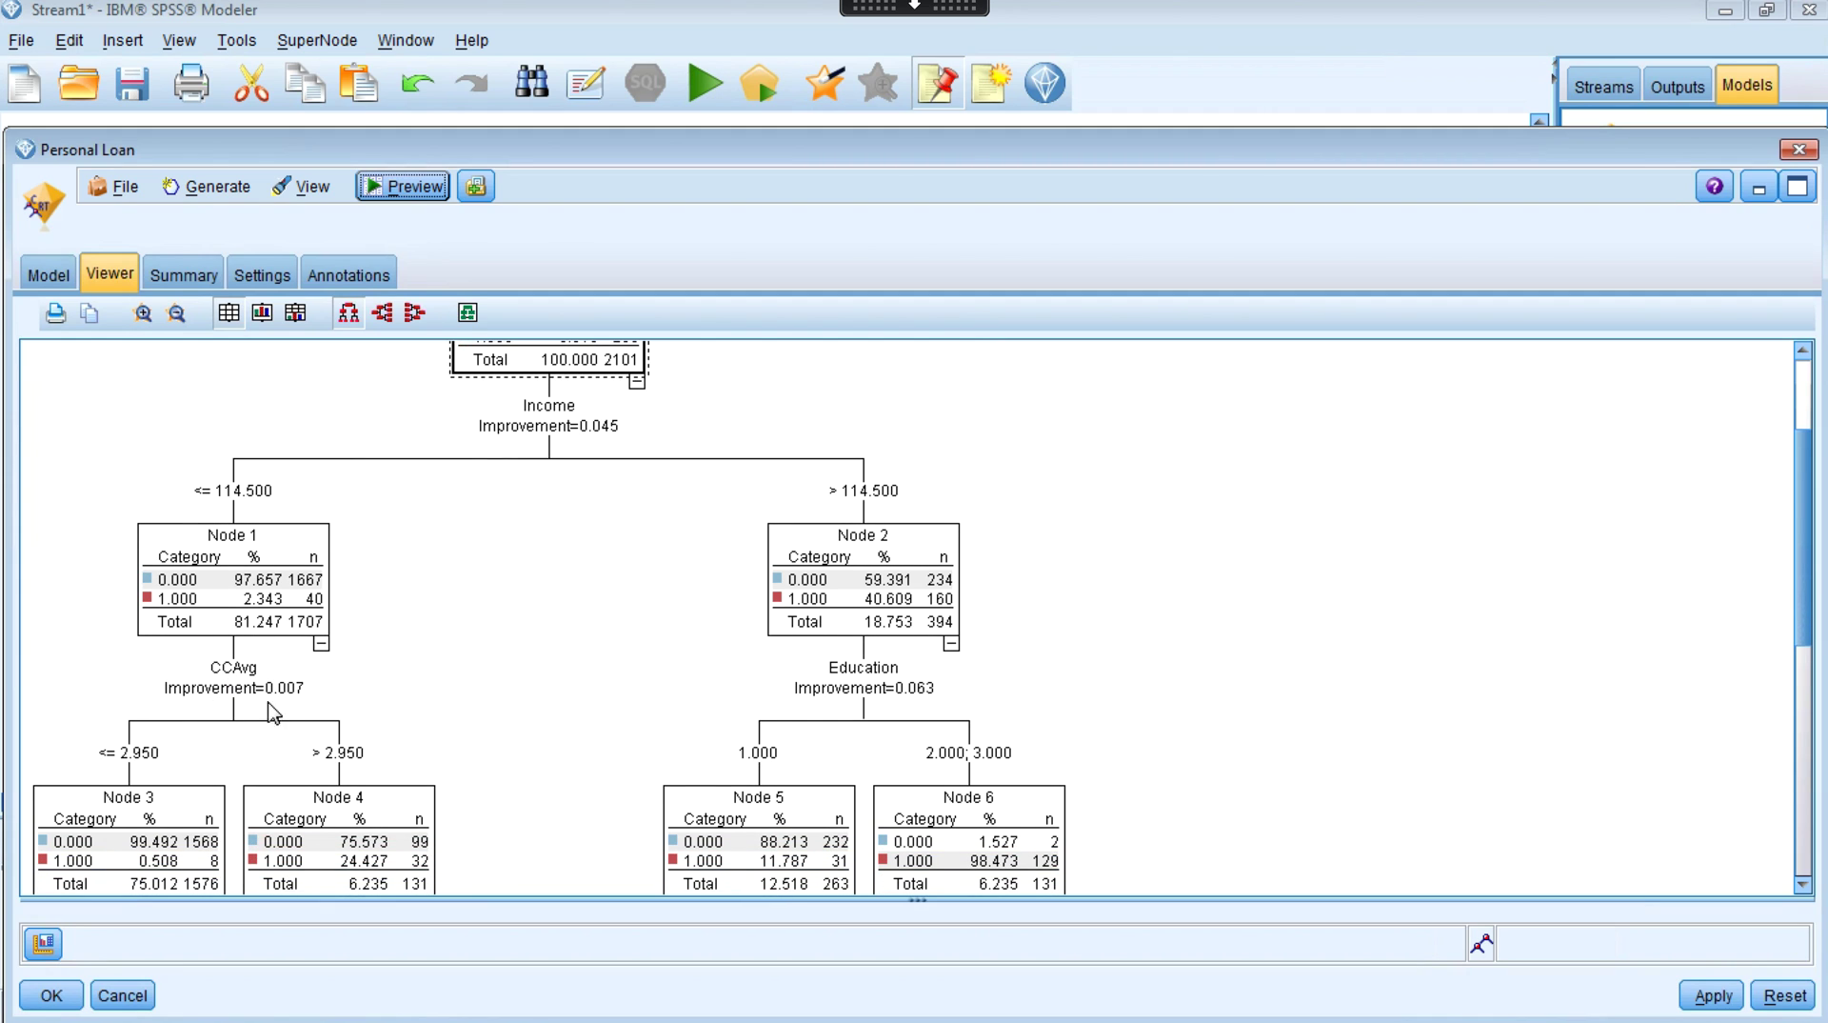
scroll(247, 709, down, 3)
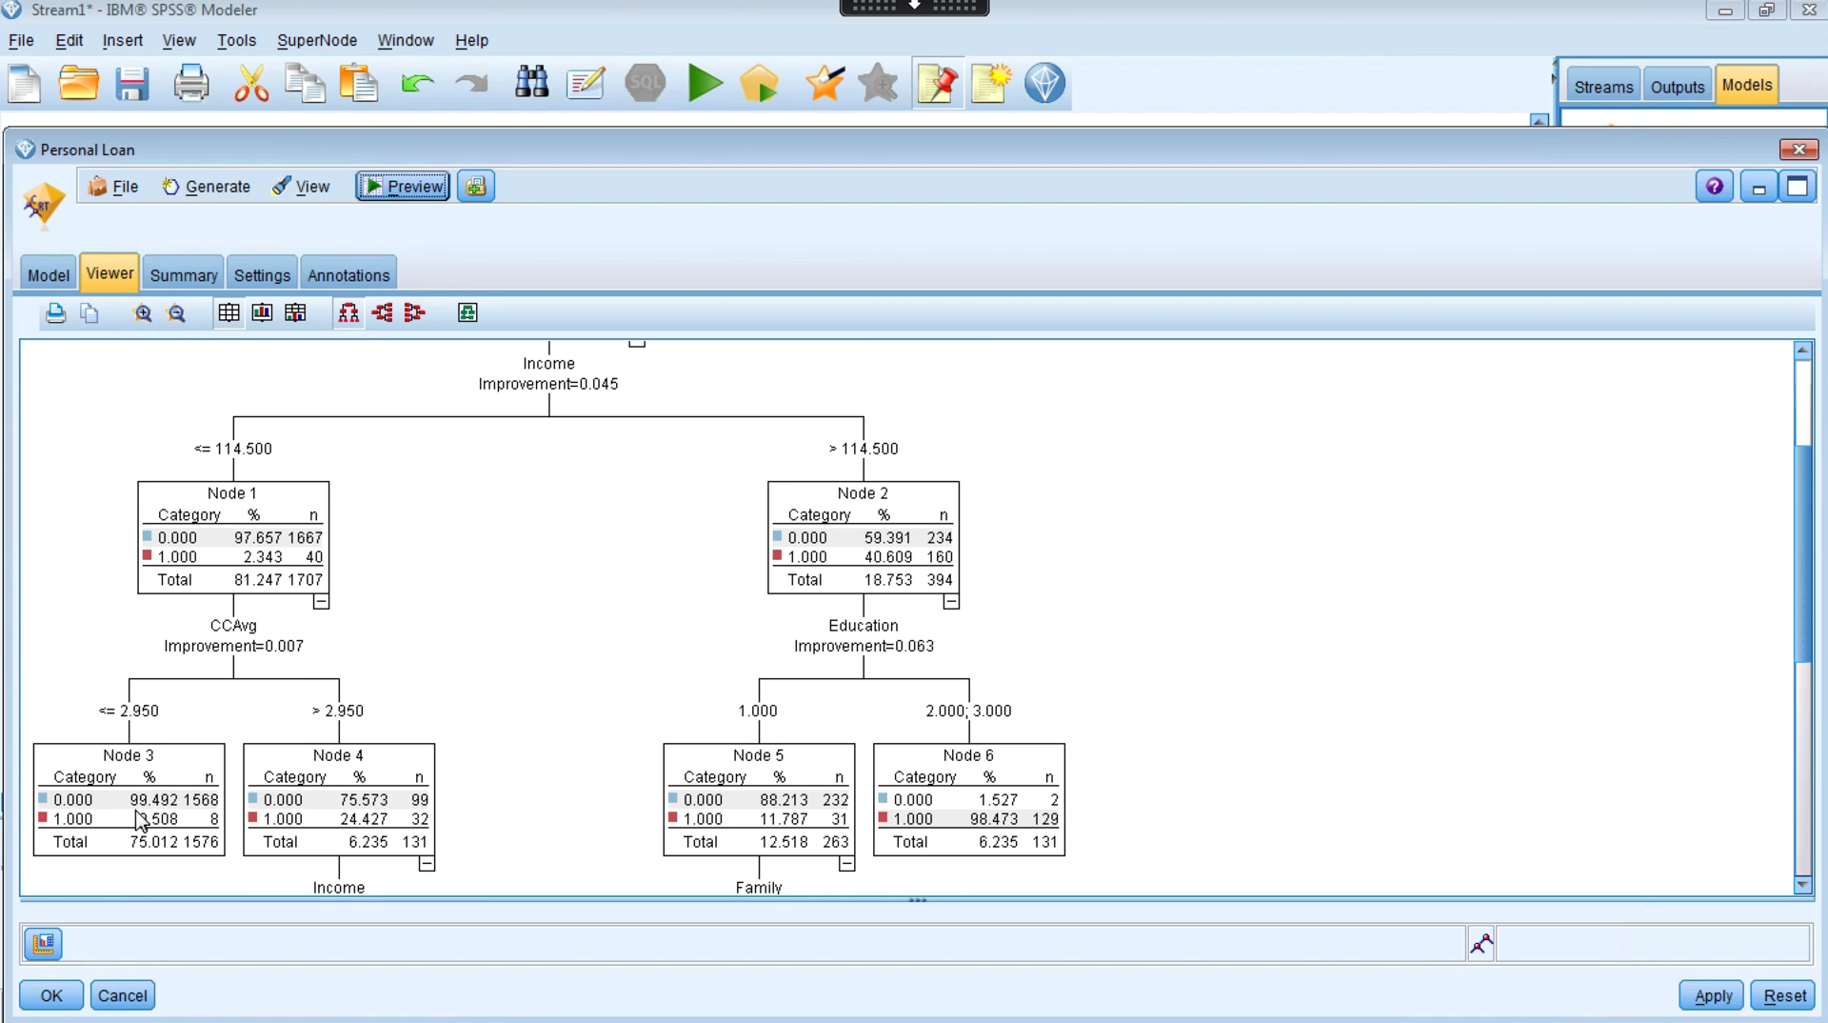
scroll(141, 824, down, 3)
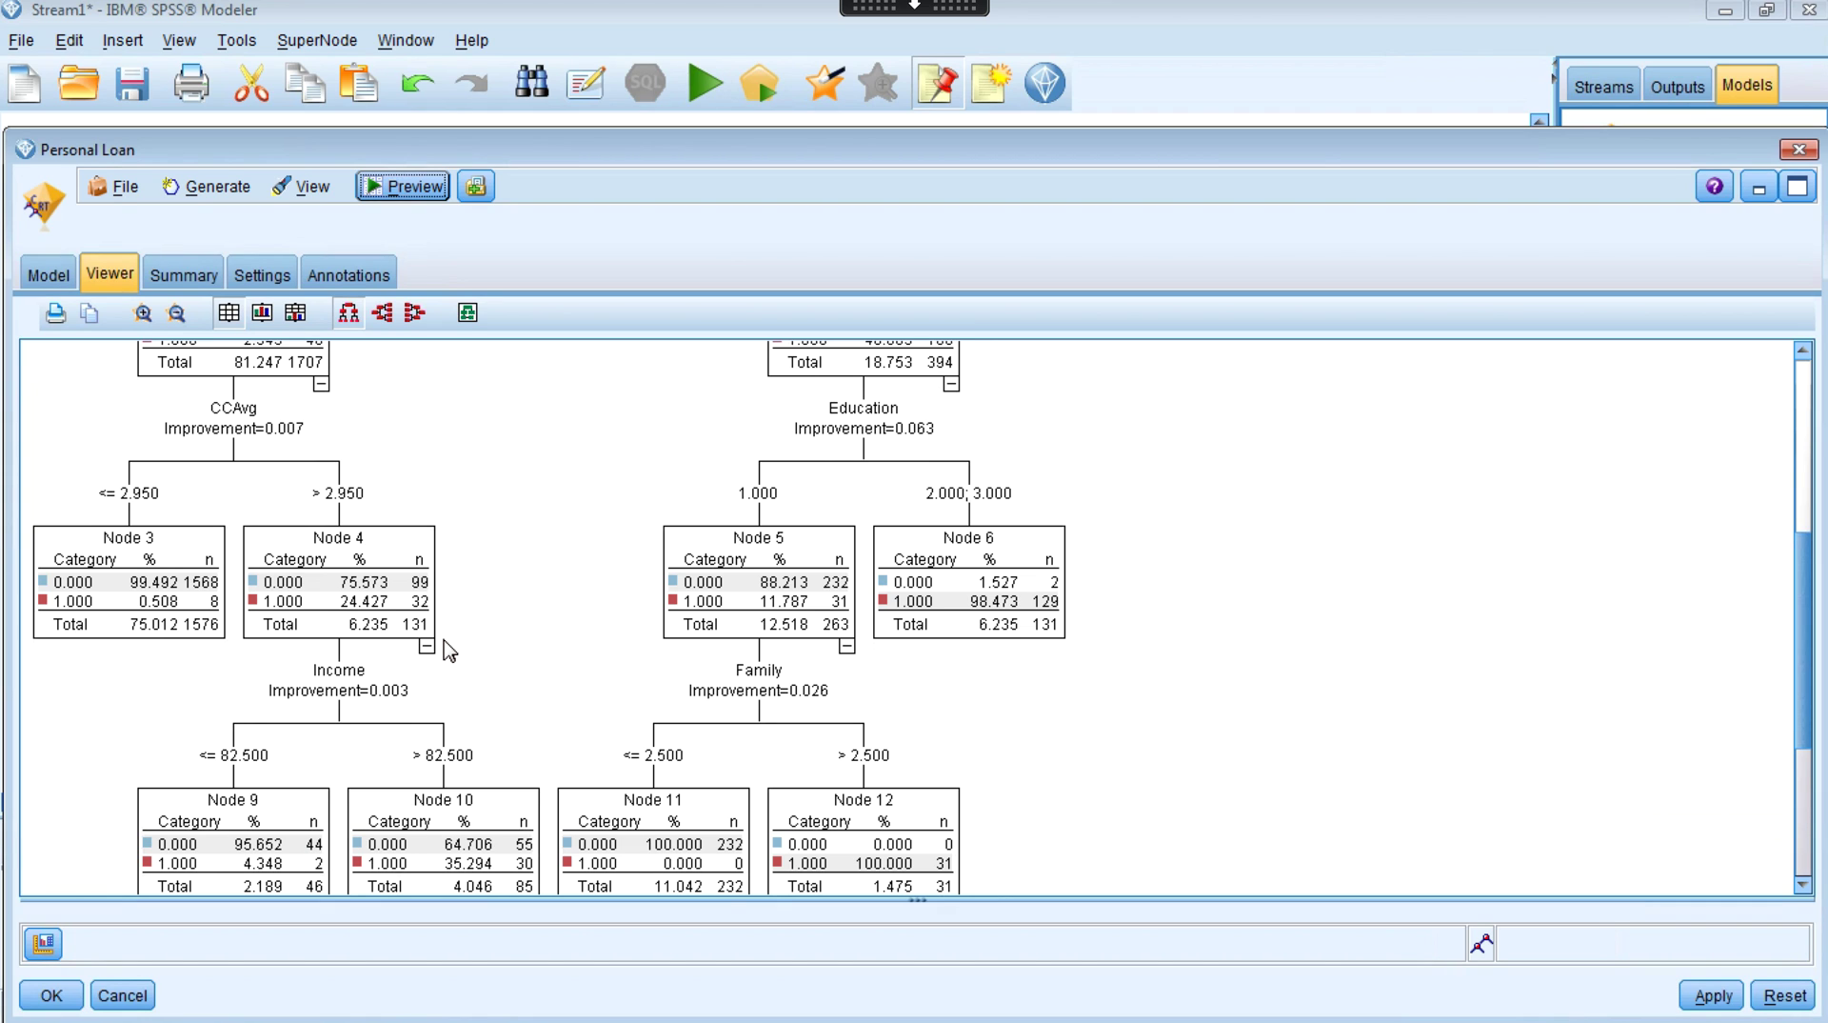
scroll(450, 651, up, 2)
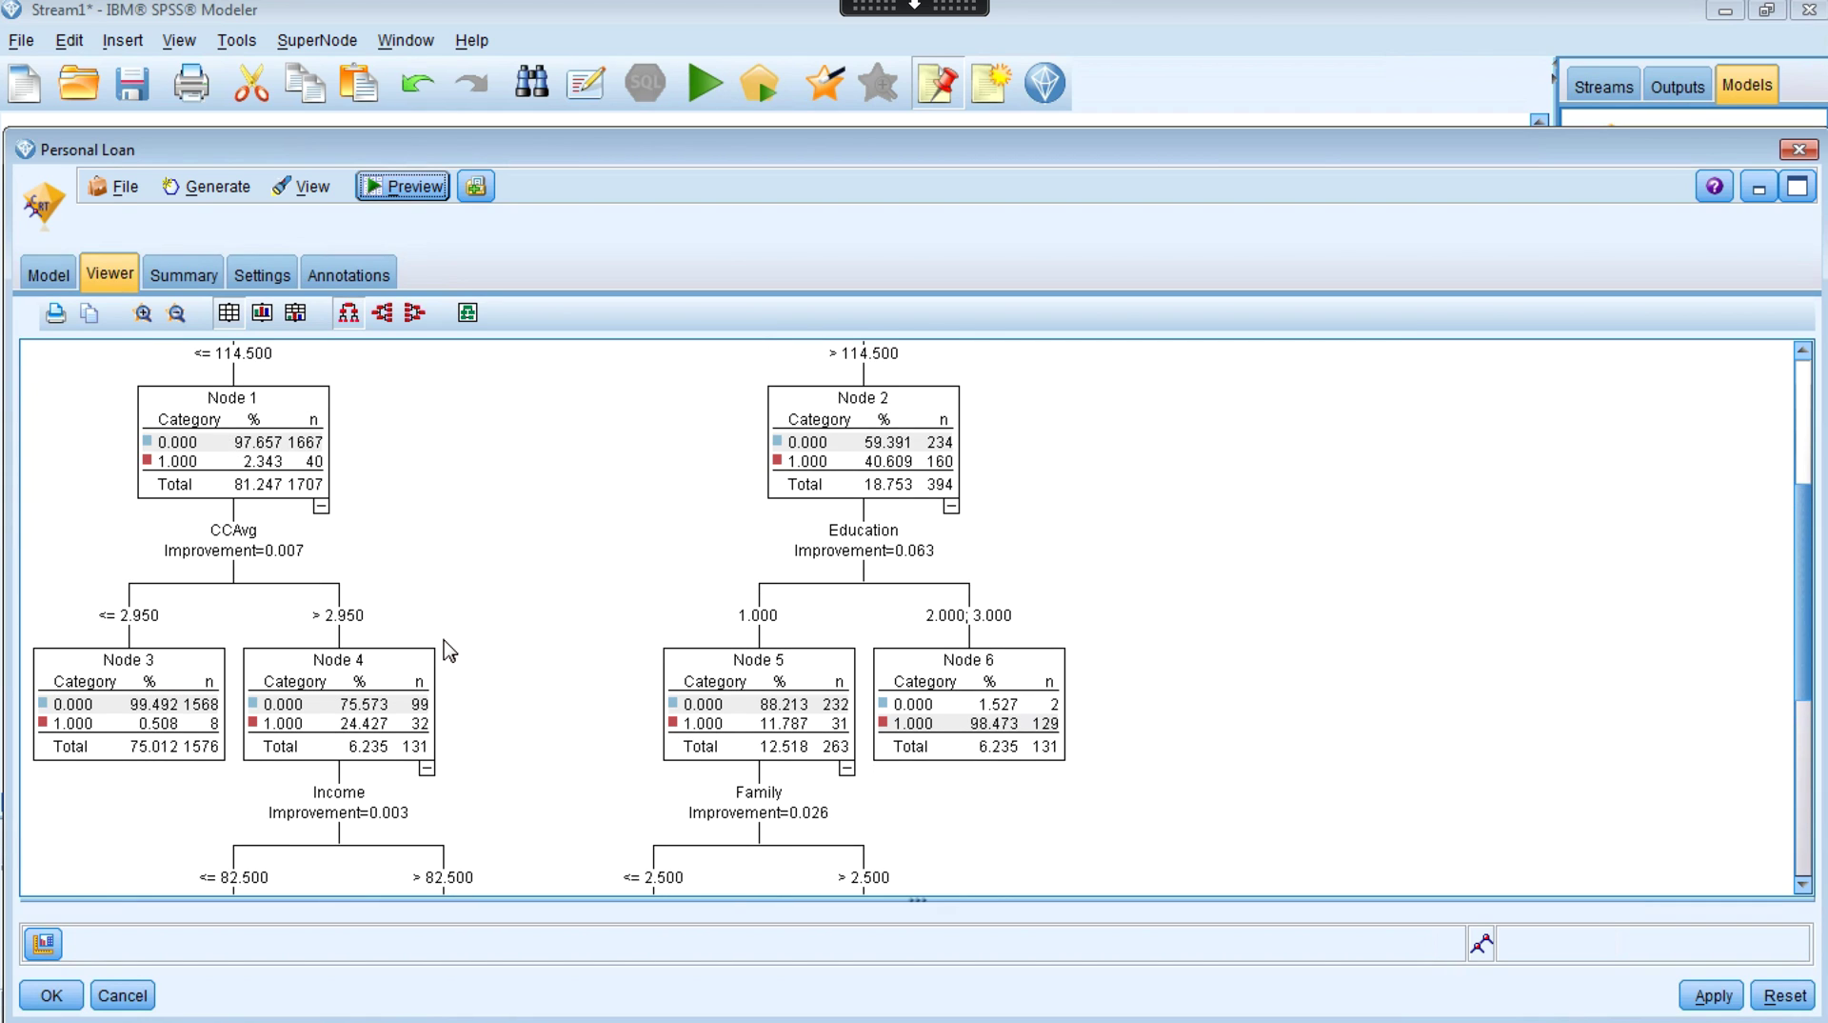
scroll(450, 651, up, 1)
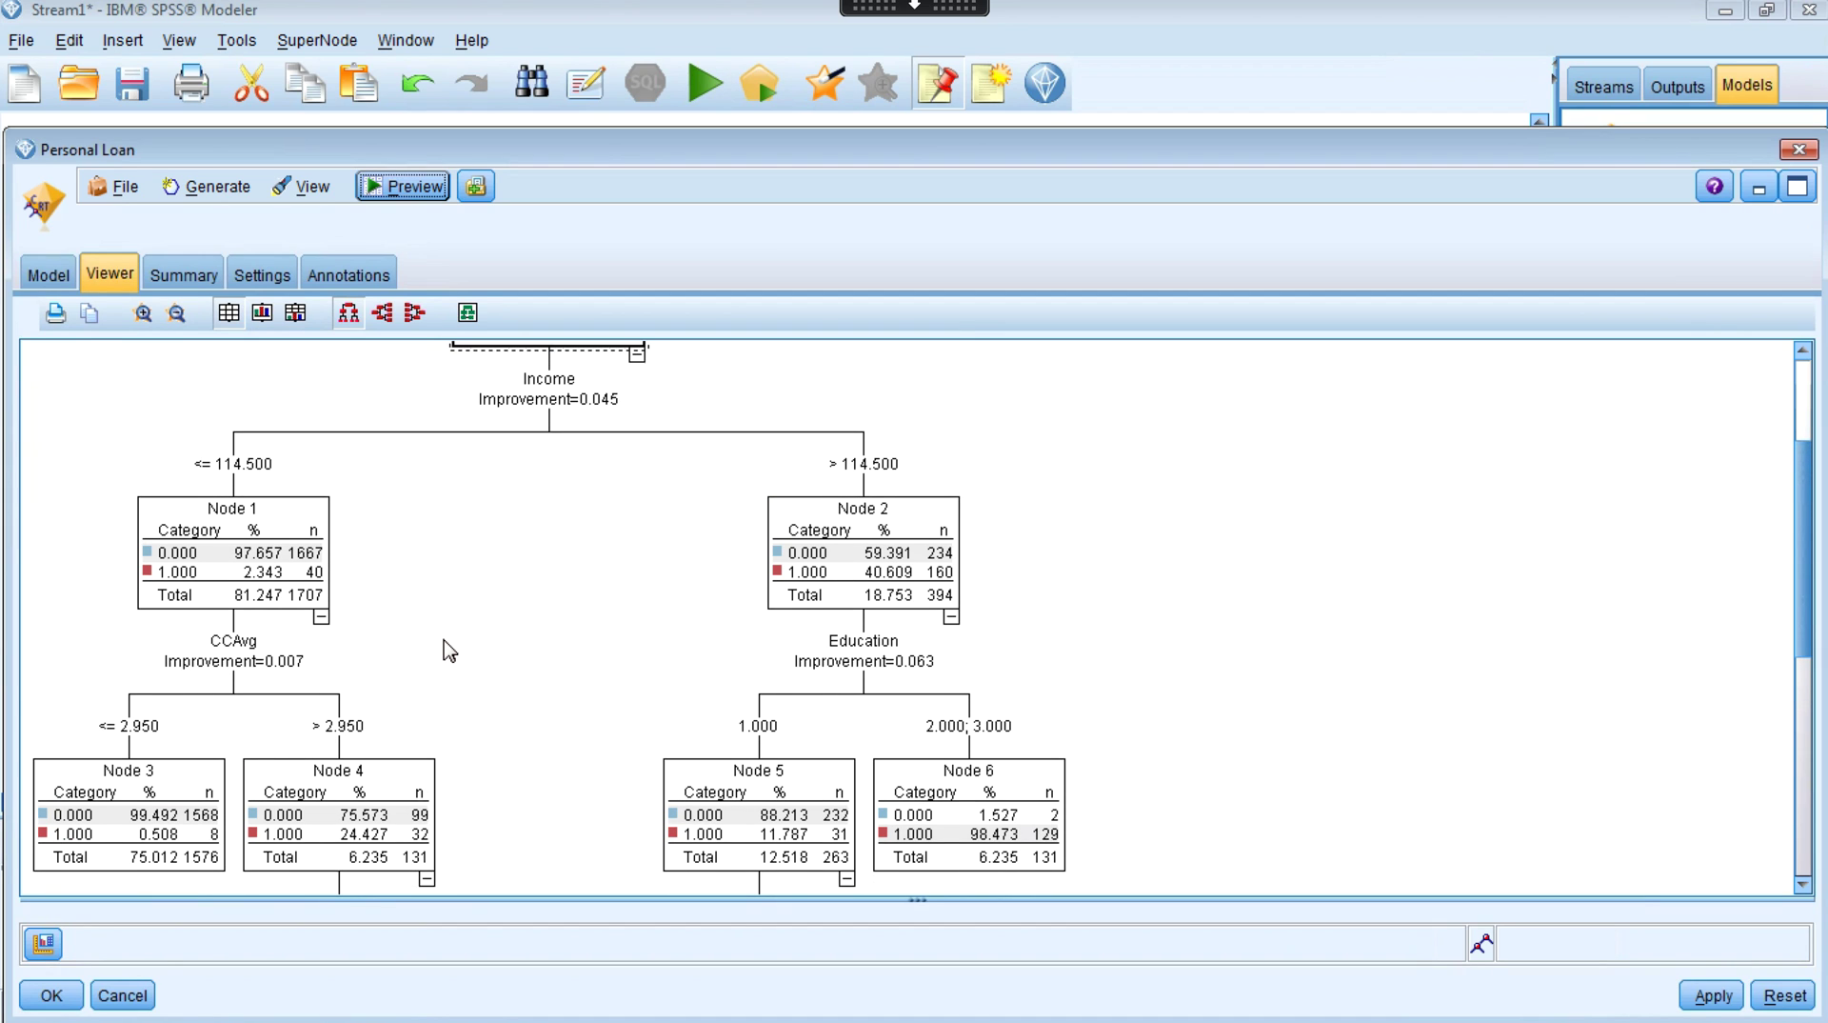
Expand the model's Income <= 114.500 rule branch through CCAvg > 2.950 and Income > 82.500 to examine its predictions
click(49, 274)
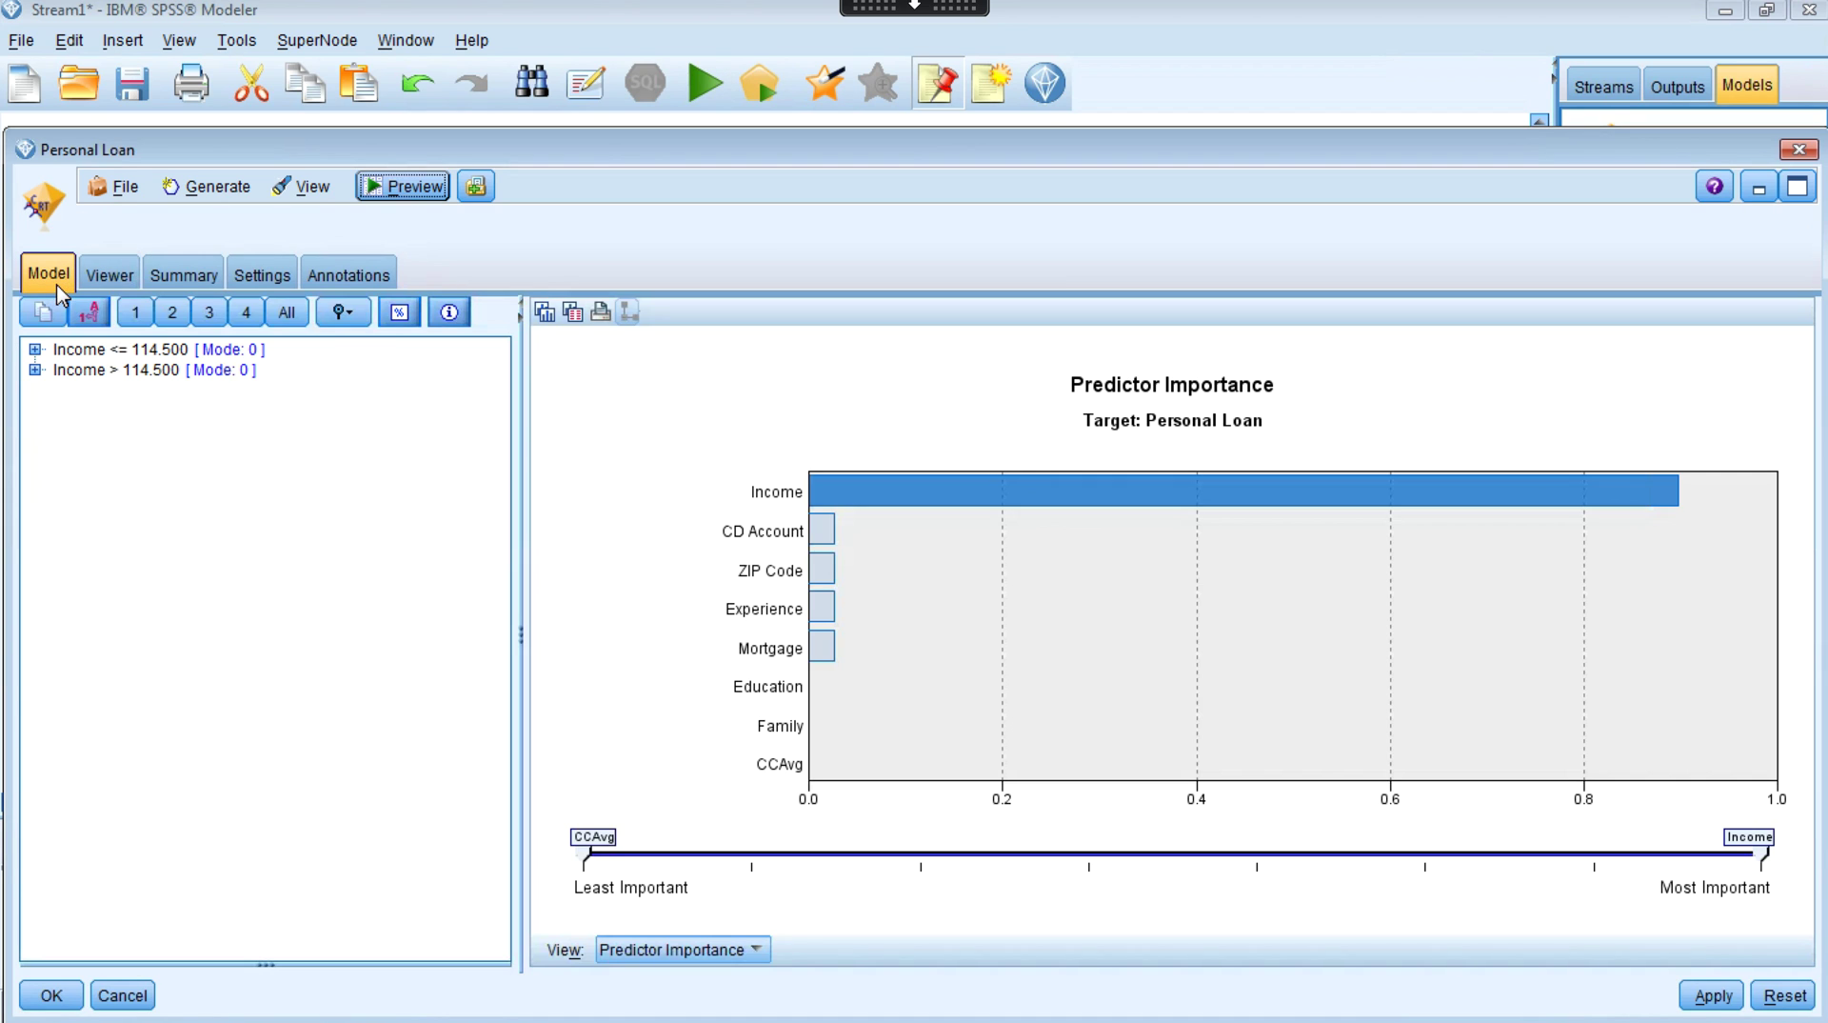
click(35, 349)
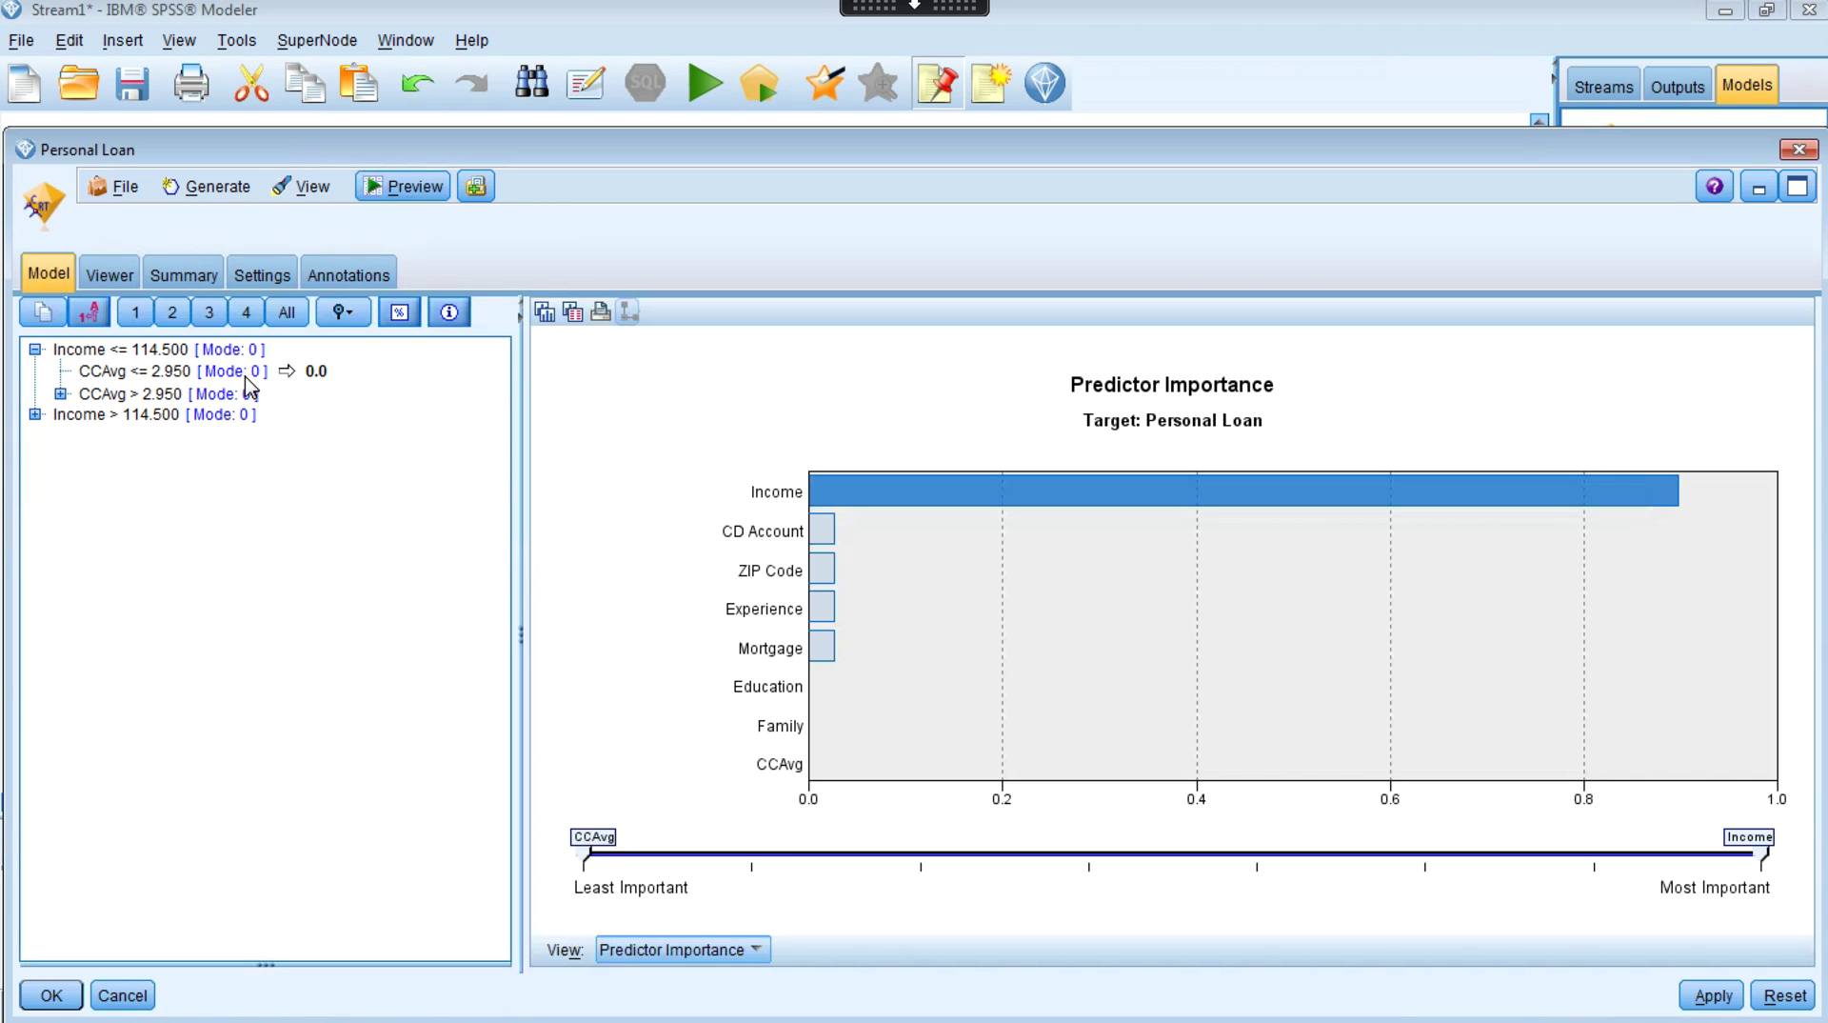
click(60, 393)
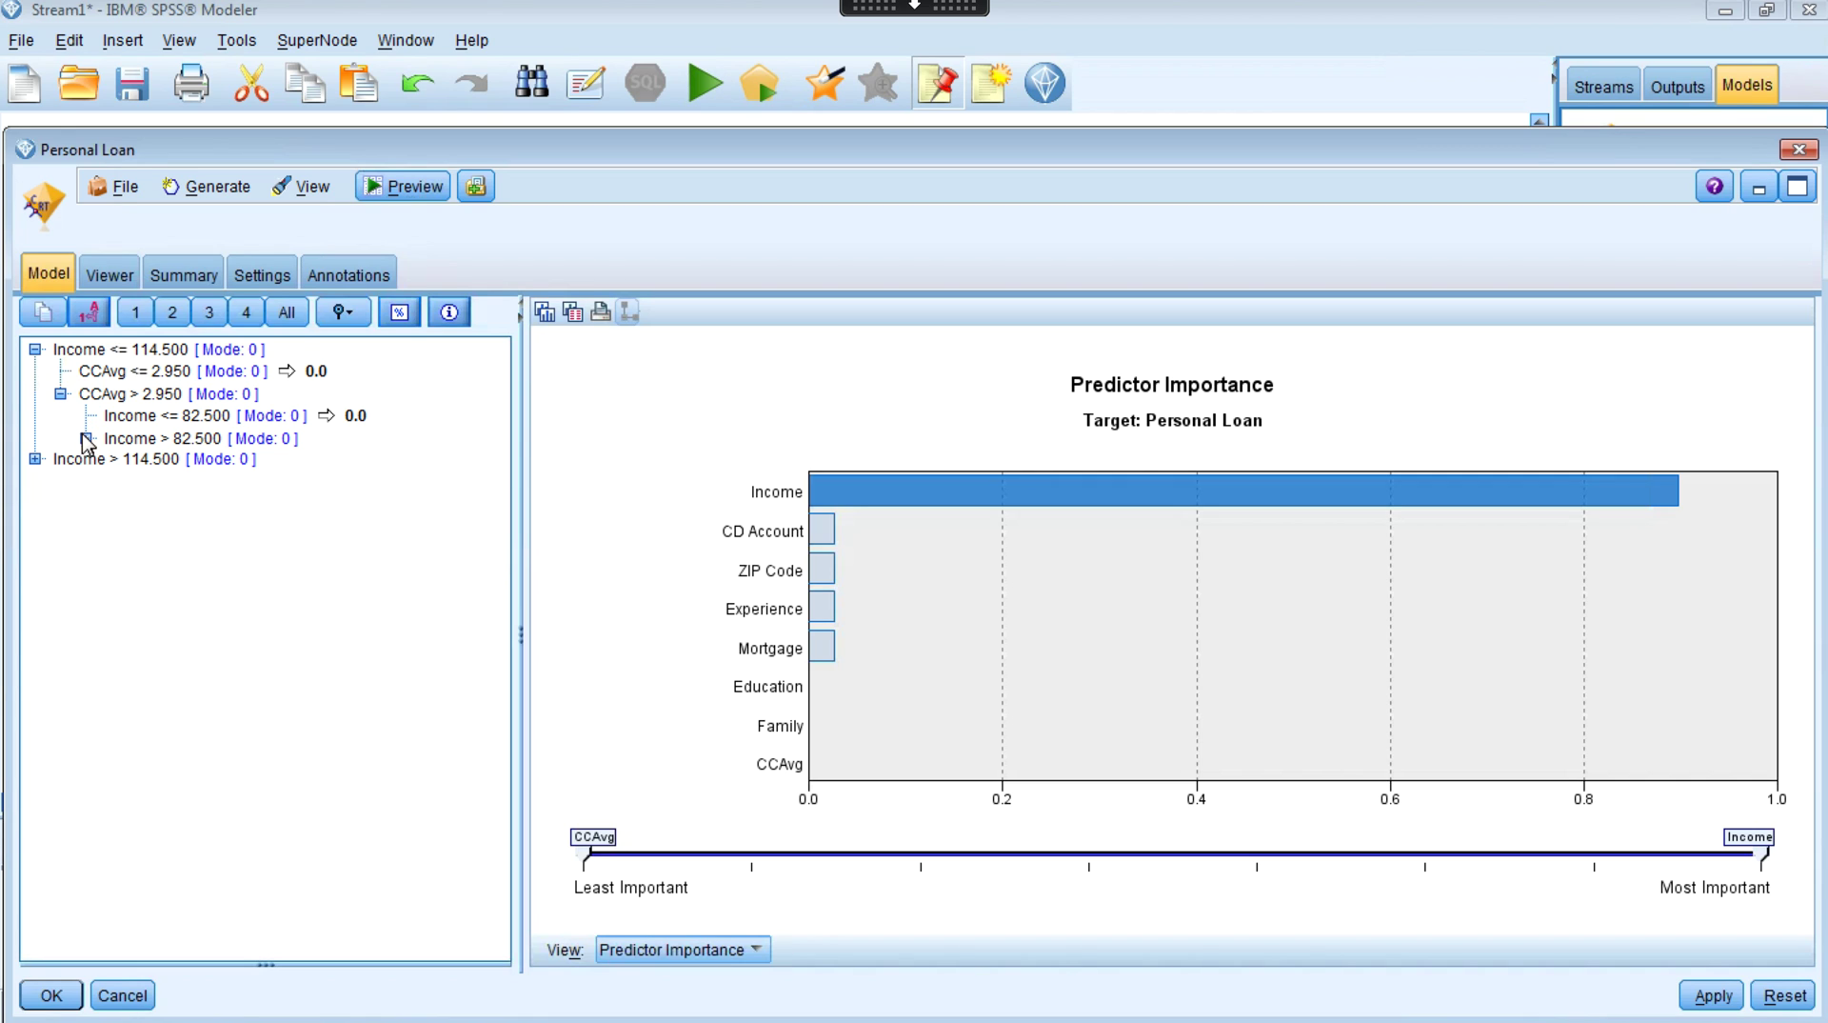
click(86, 438)
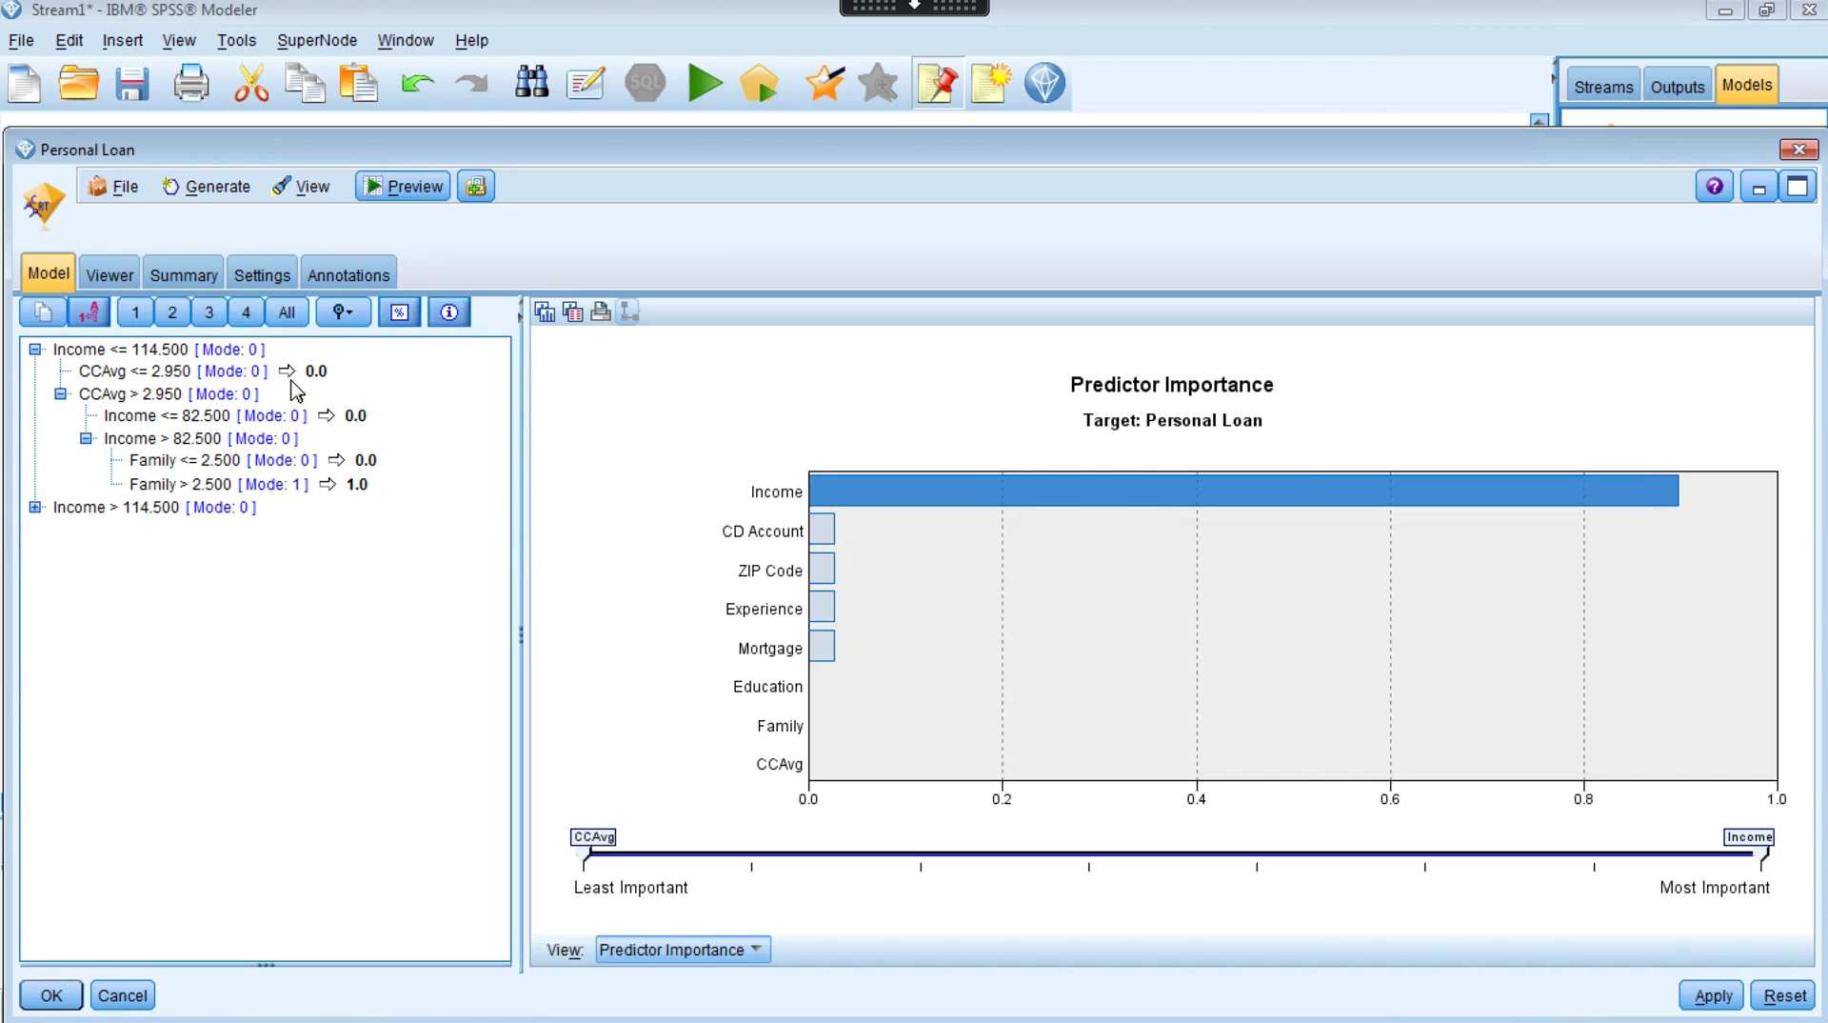
Check the tree depth in the model summary and compare it with the decision tree's levels from the root to the lowest nodes
click(190, 278)
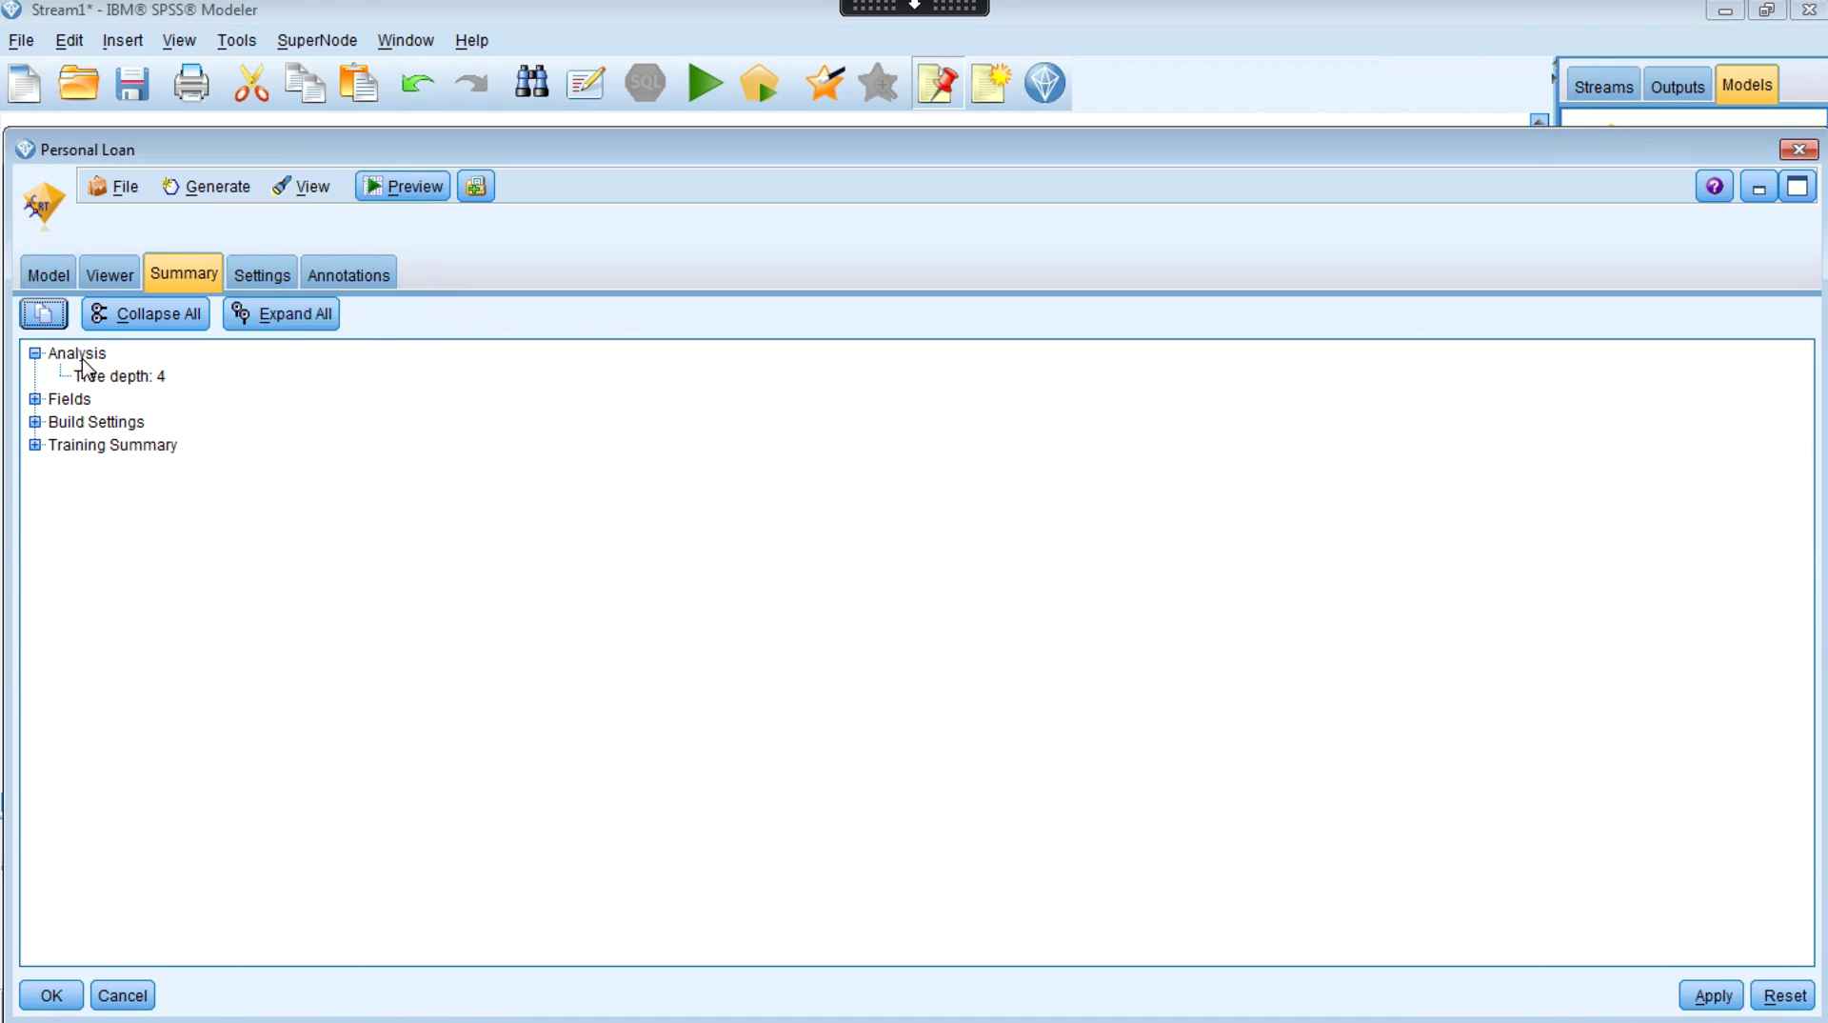
click(111, 284)
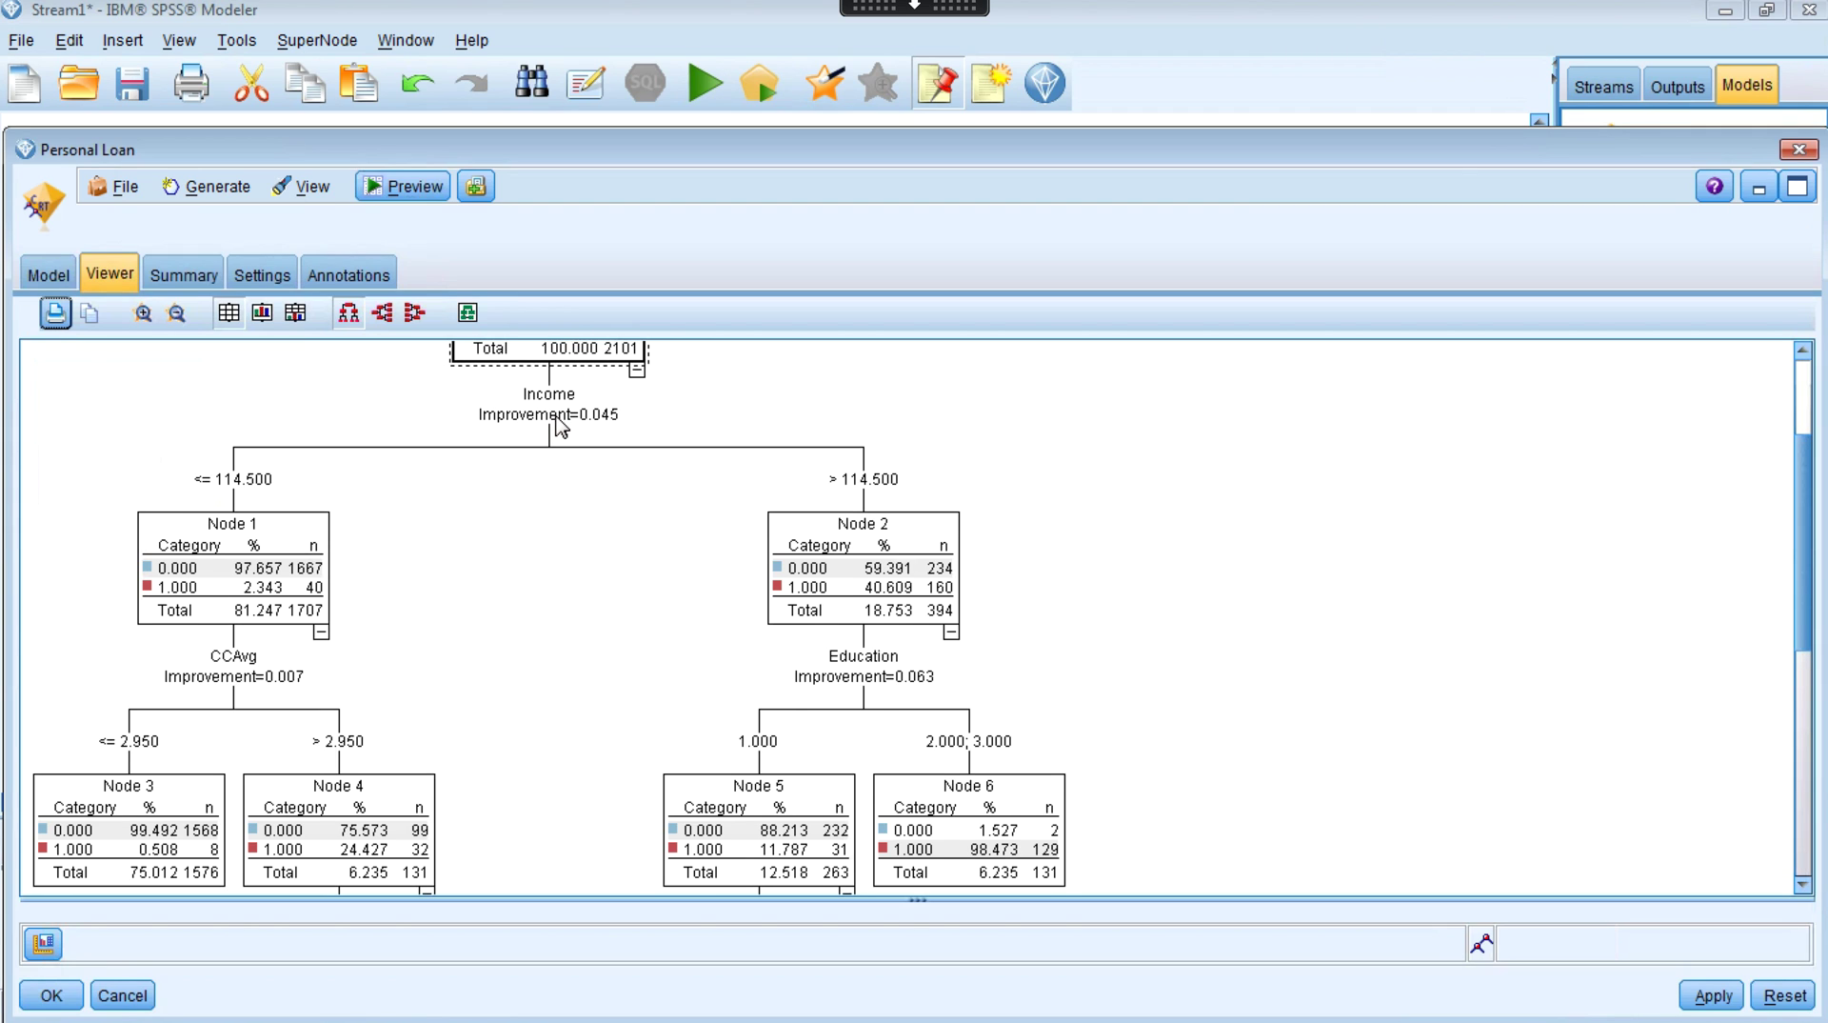
scroll(560, 421, up, 3)
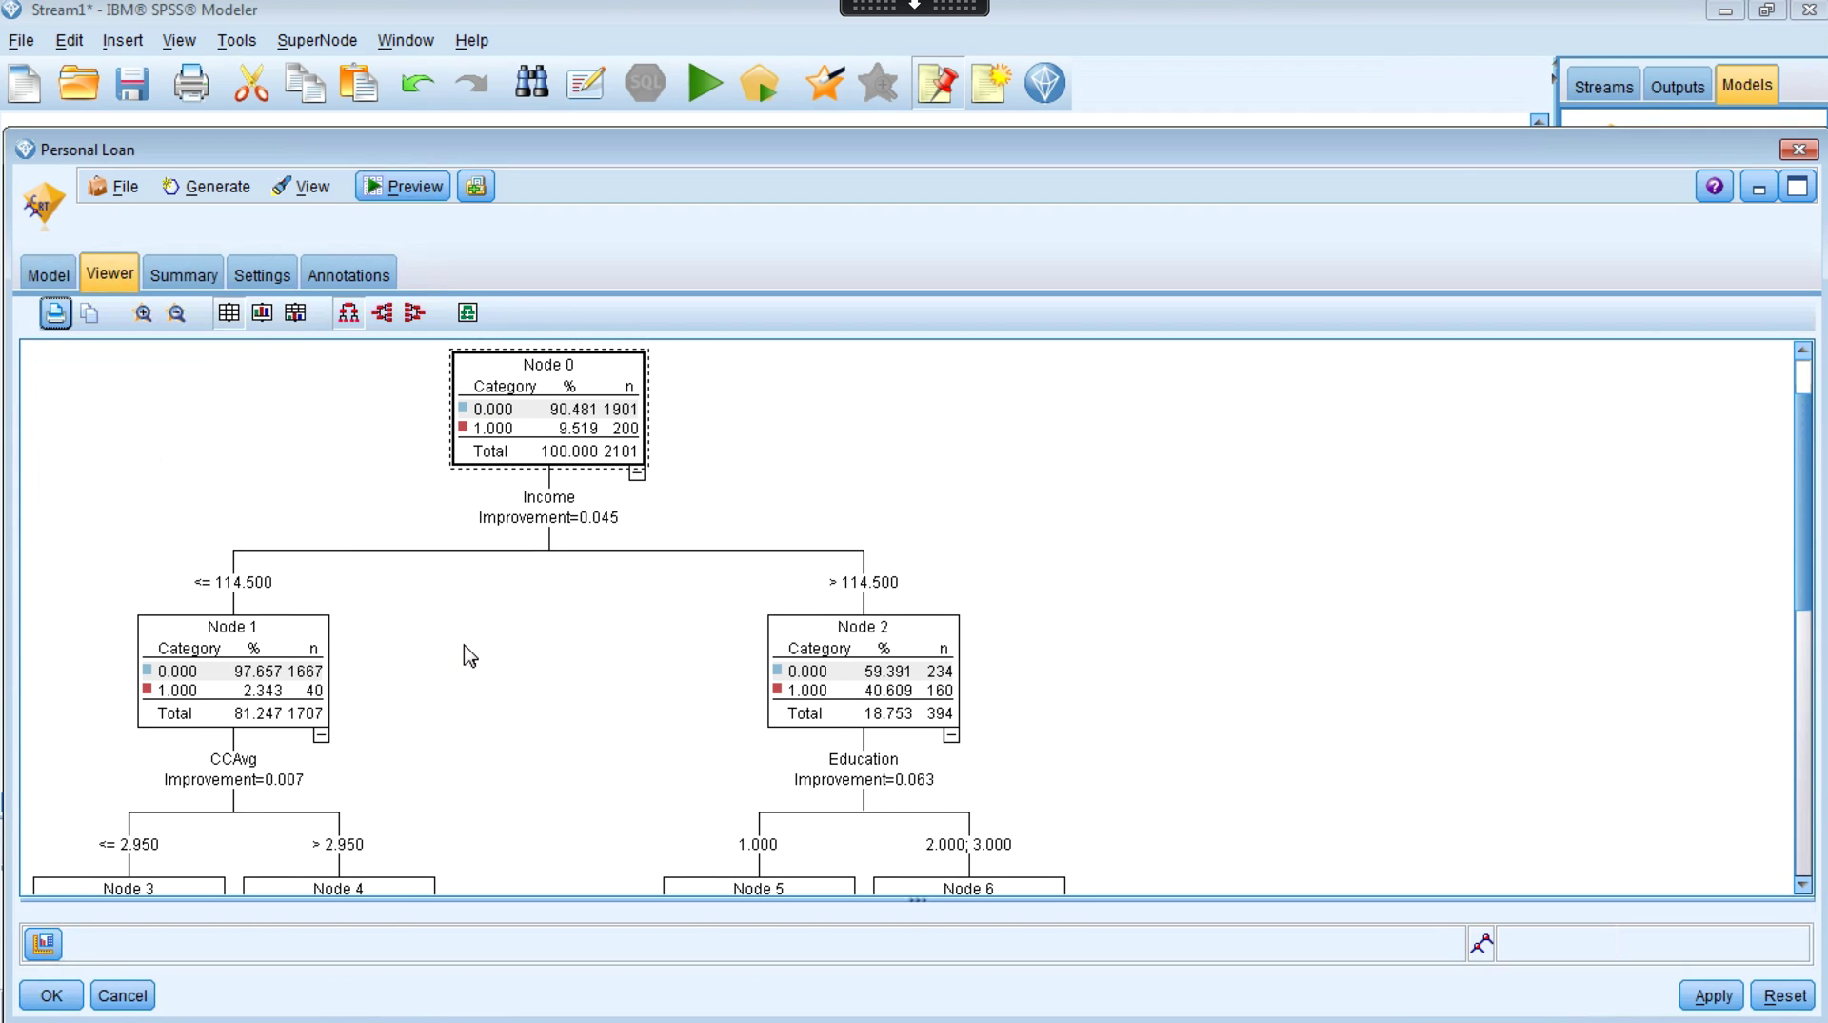
scroll(491, 652, down, 3)
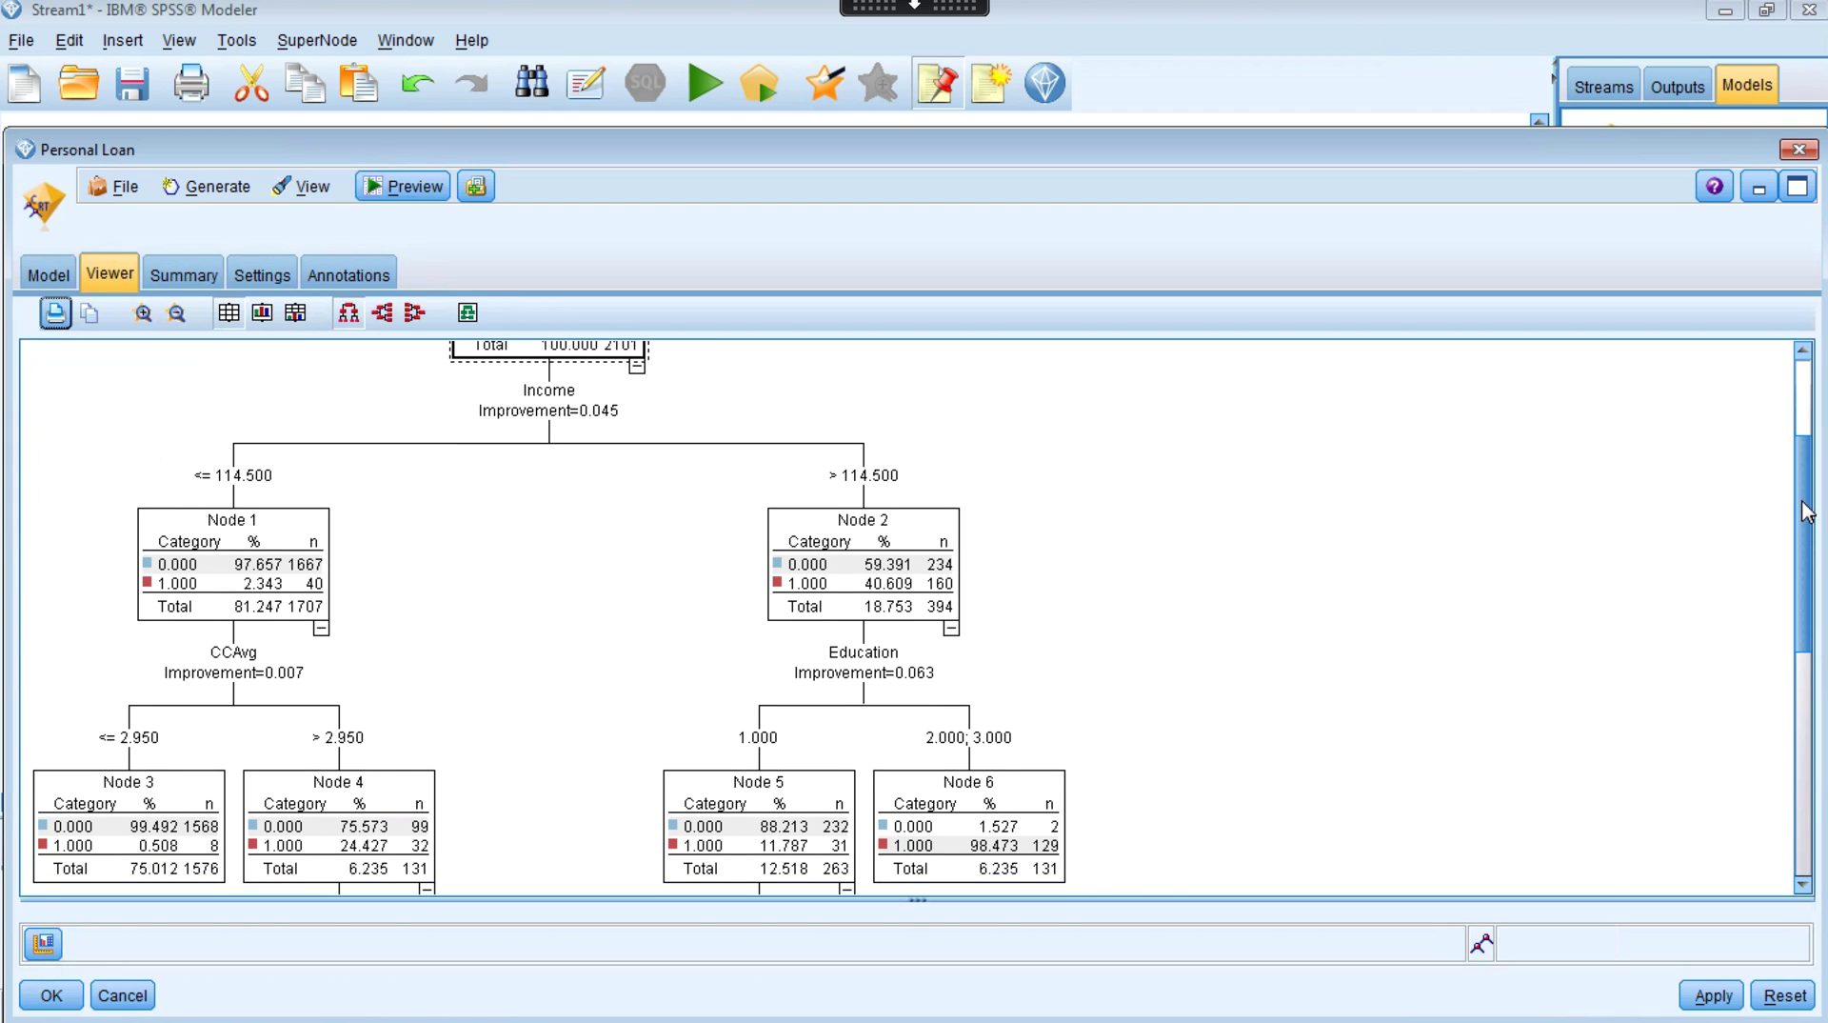
drag(1800, 501, 1796, 735)
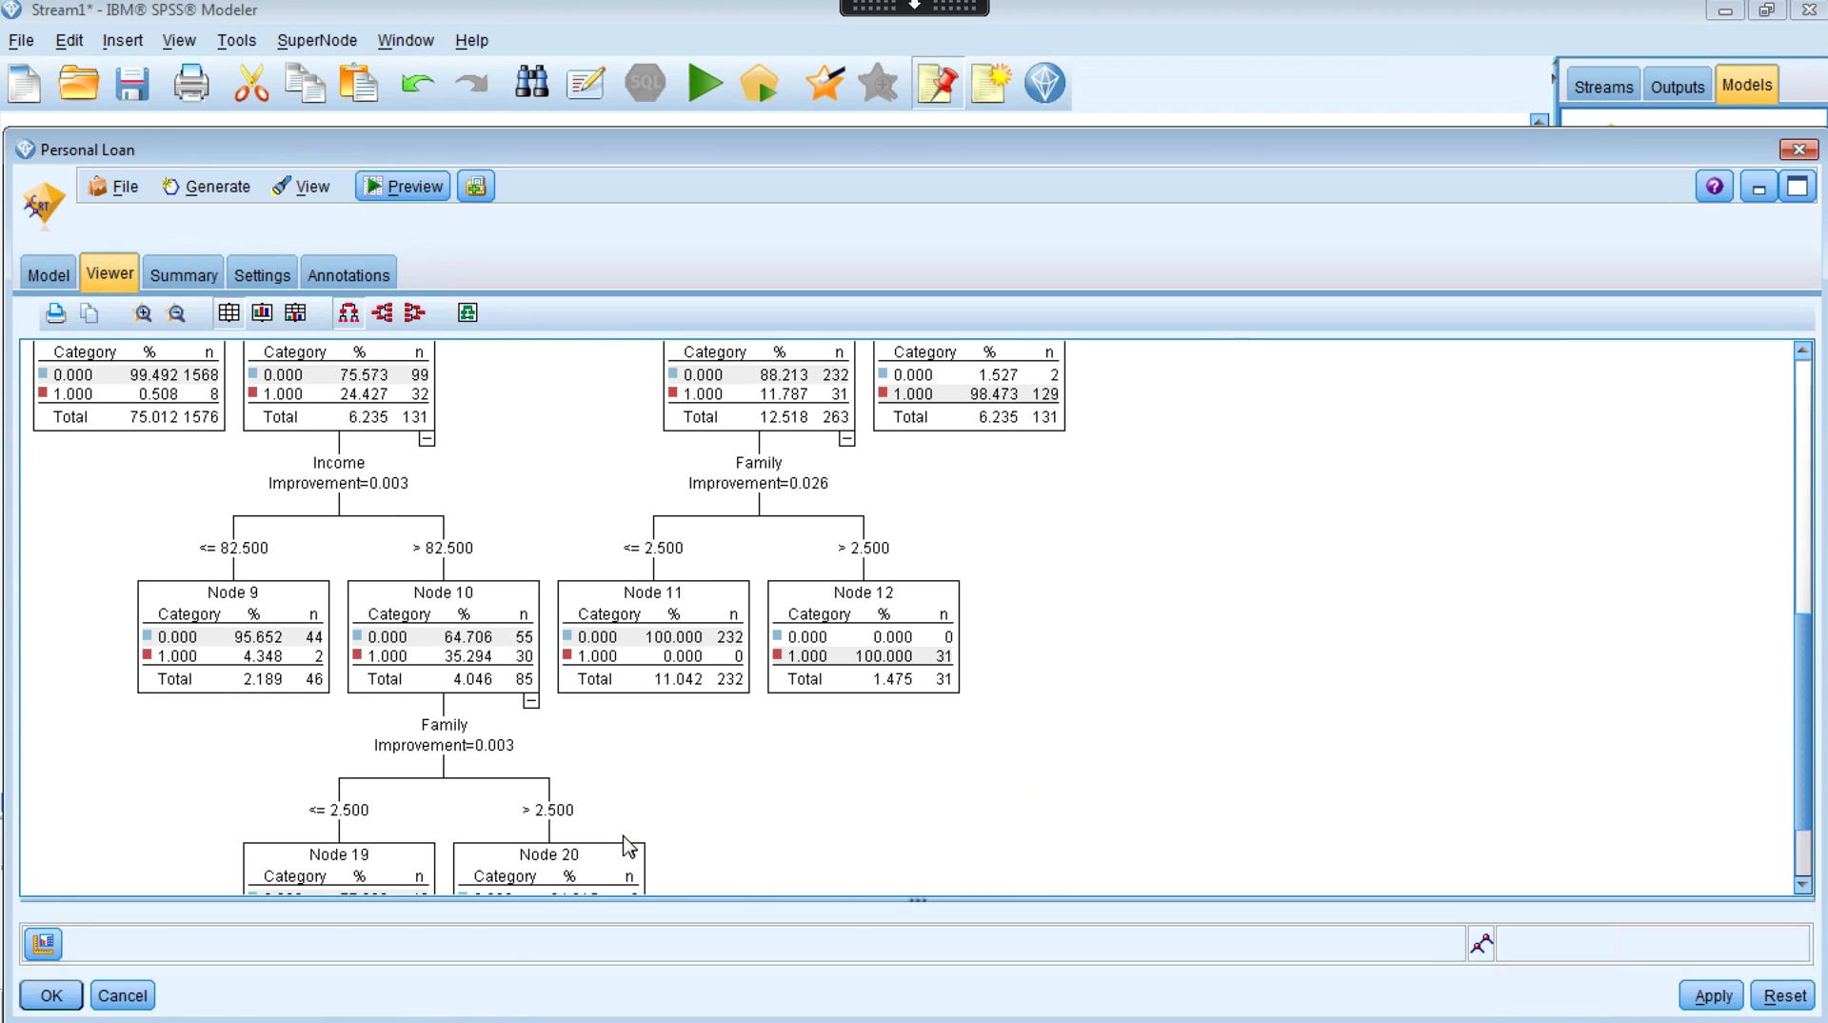
Review the input fields listed in the model summary and close the Personal Loan model
click(184, 278)
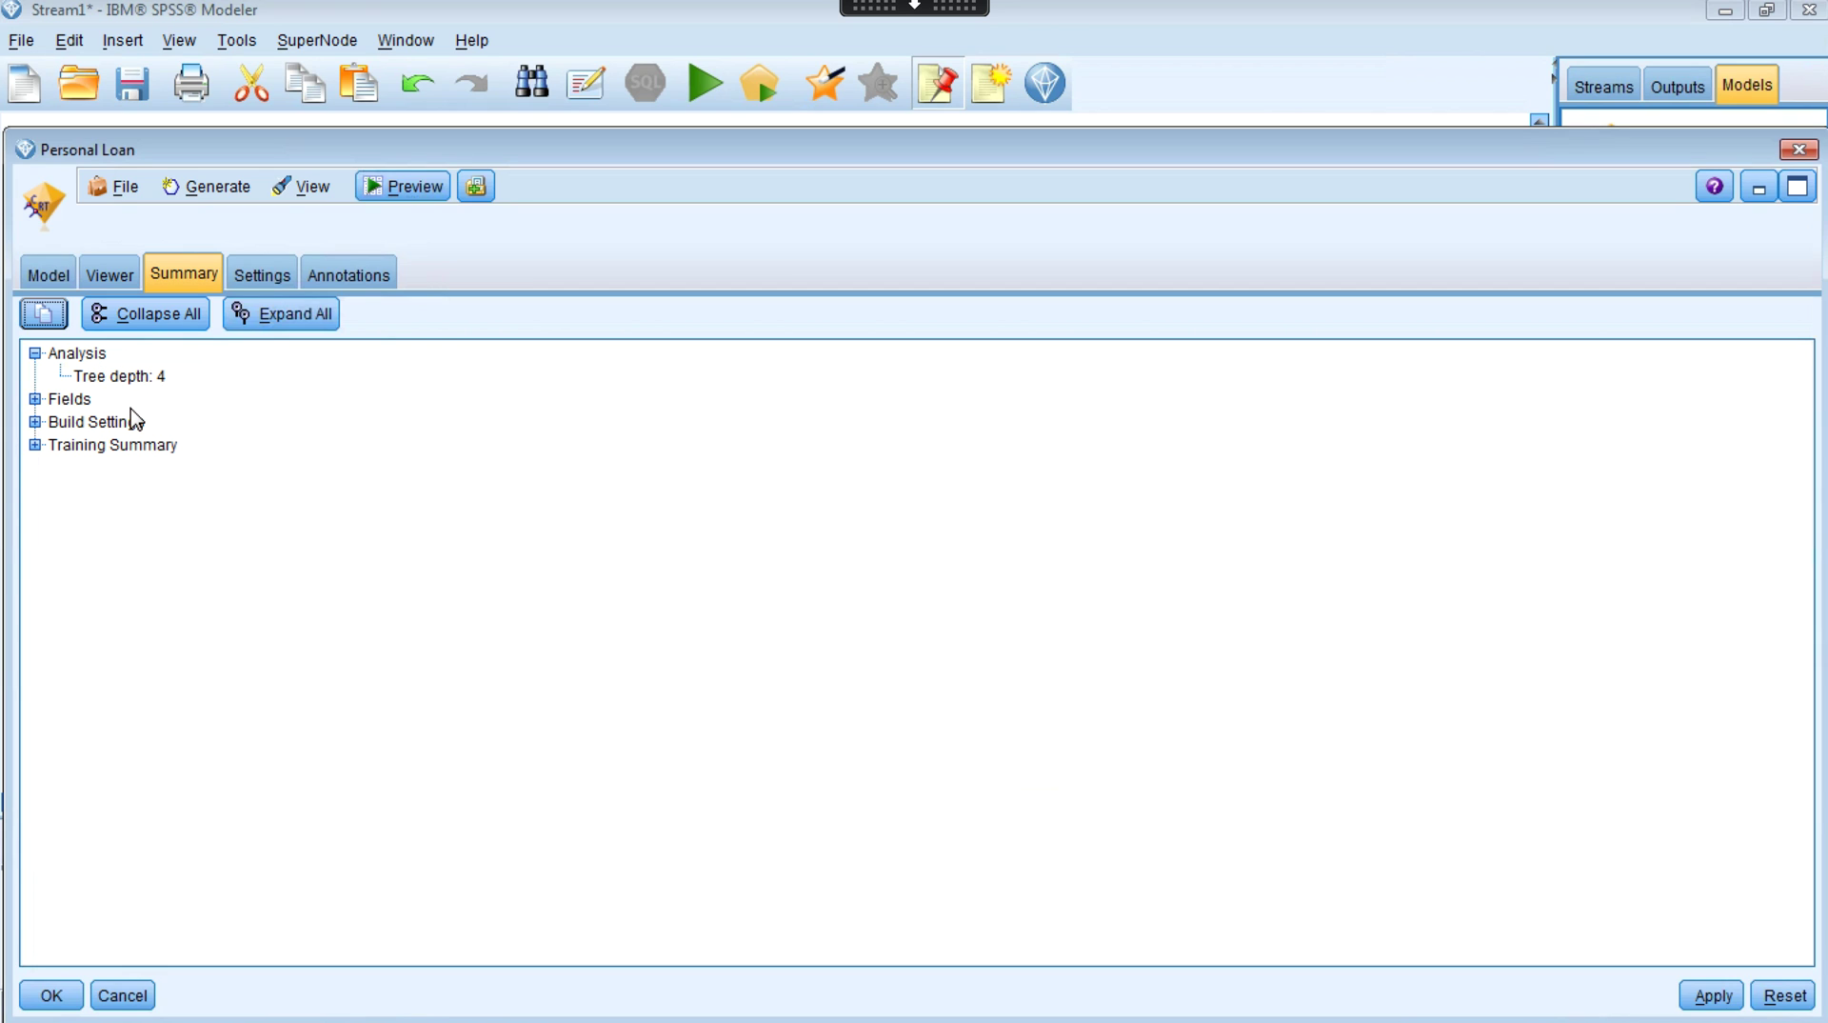
click(36, 399)
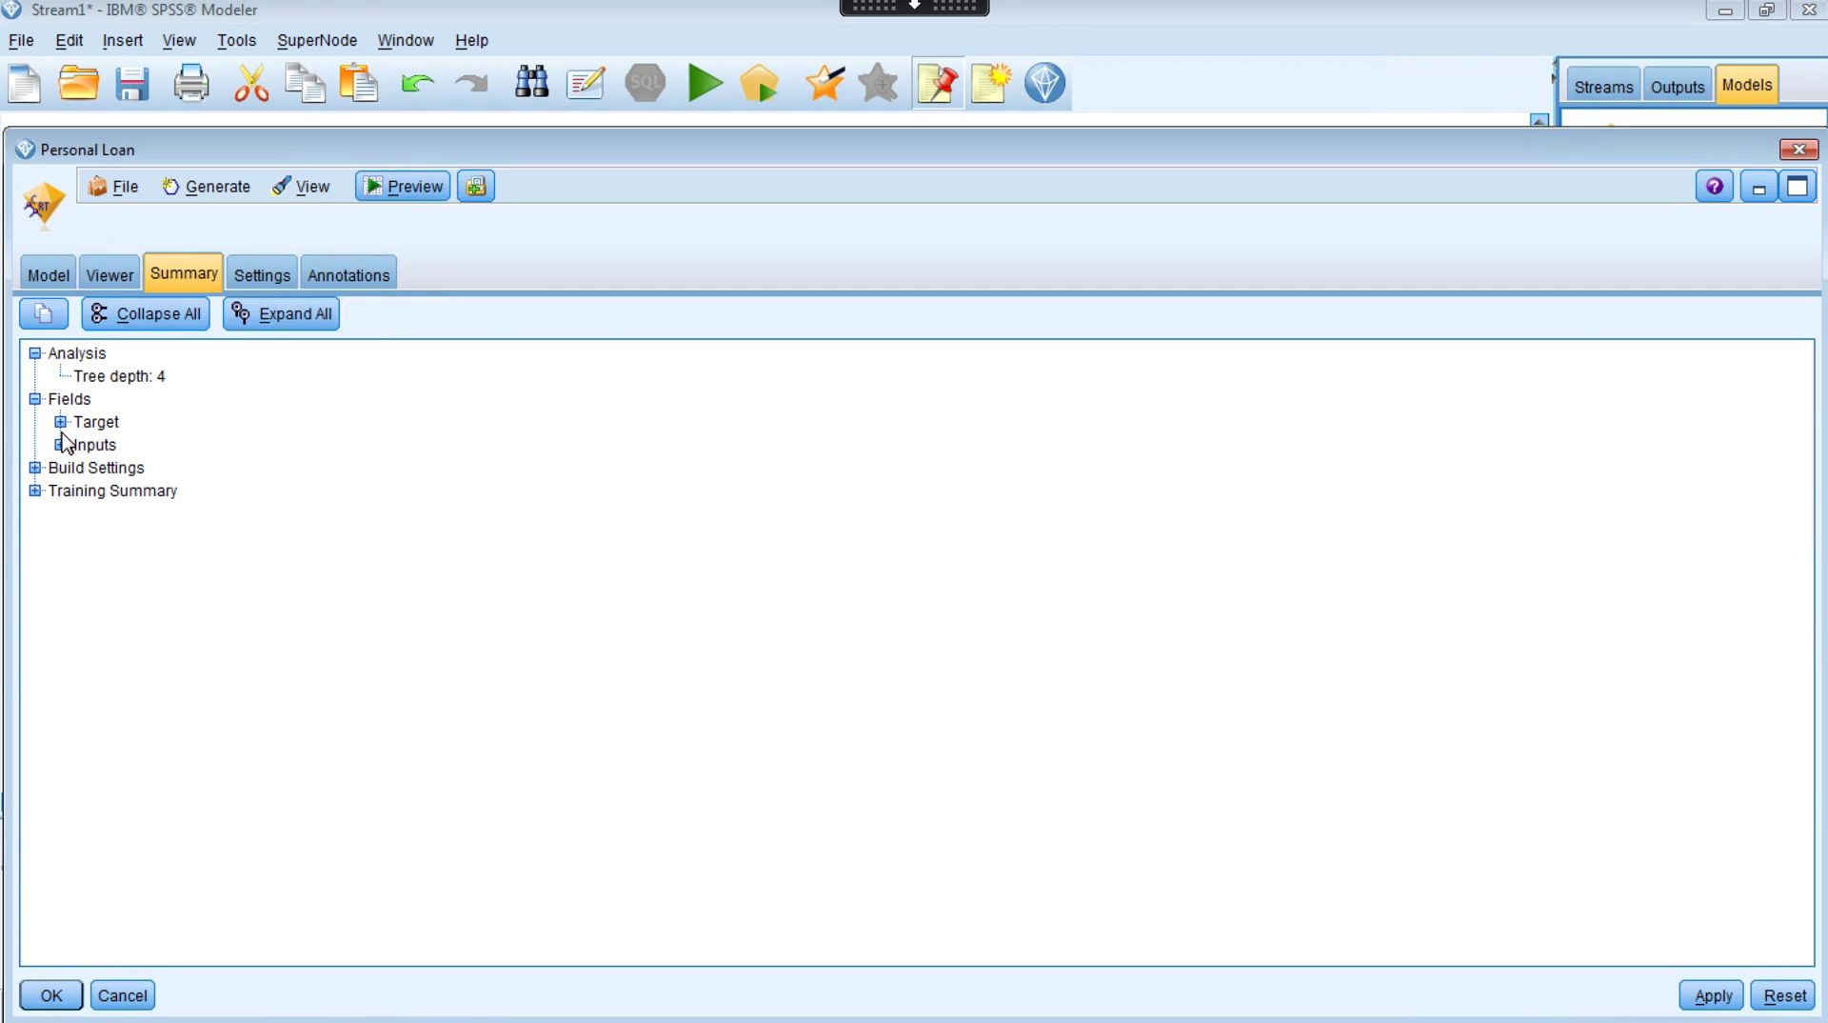
click(60, 445)
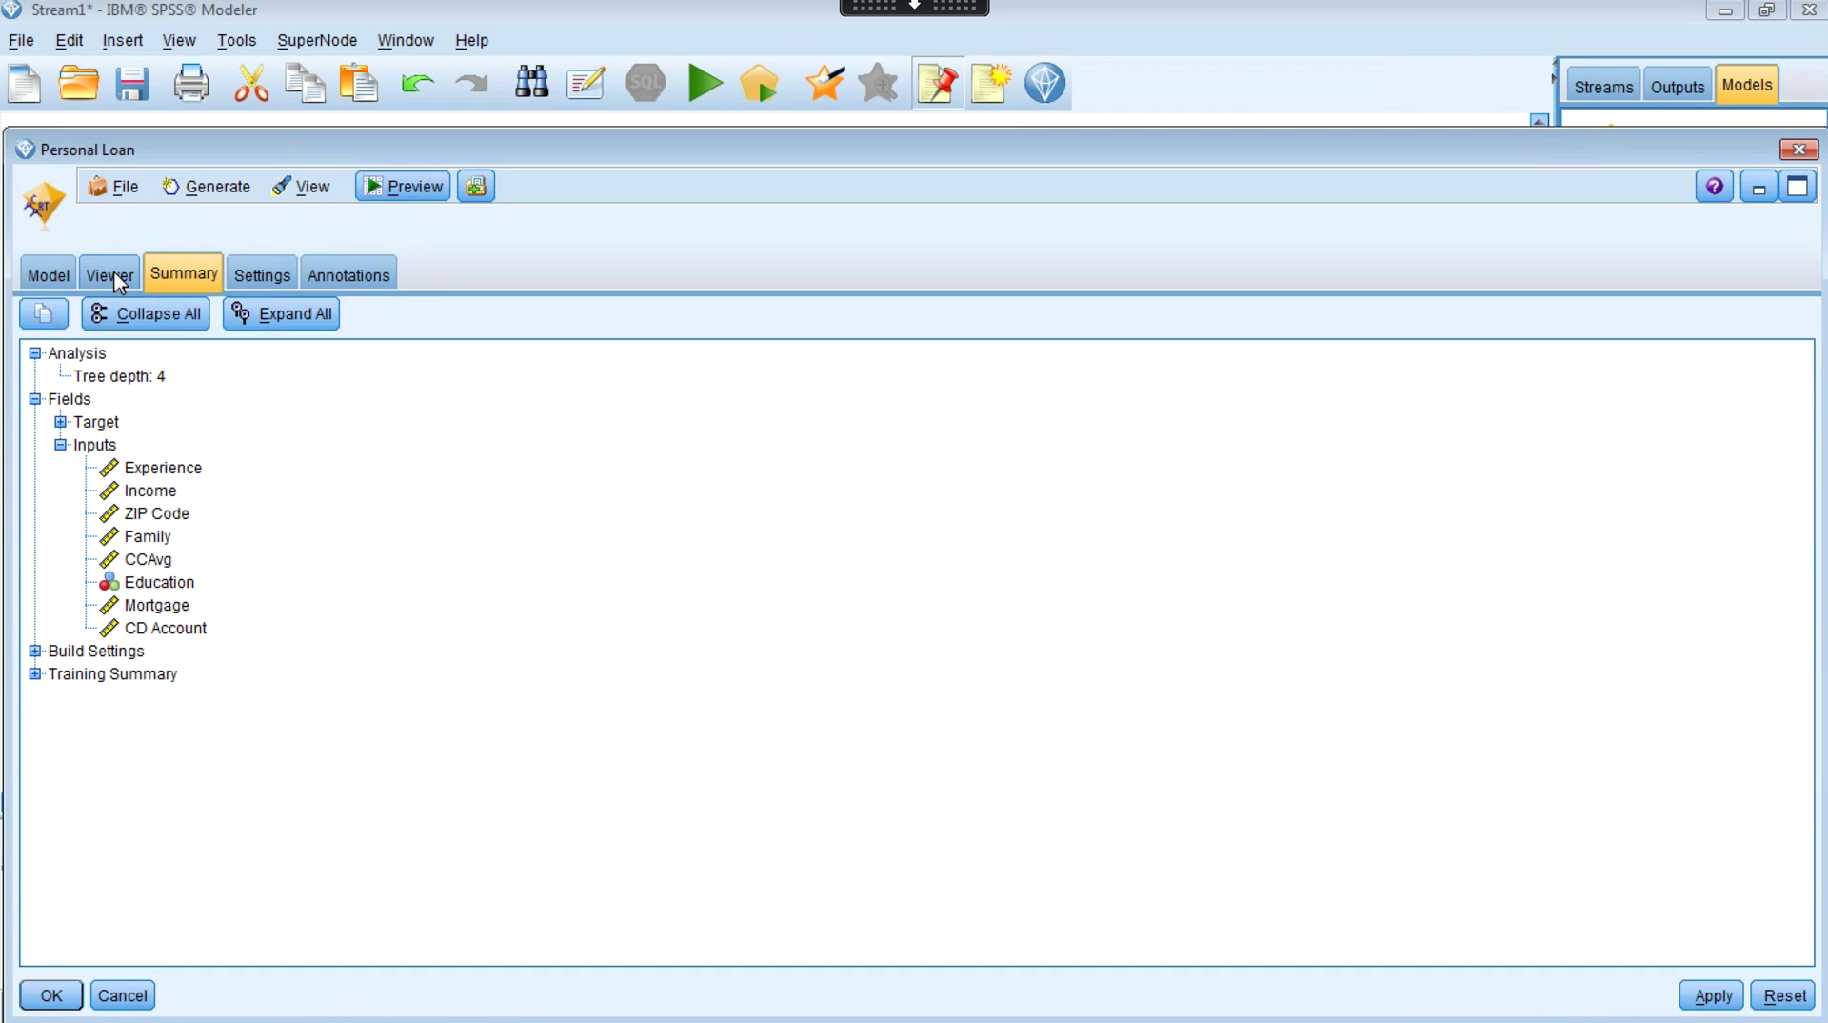
click(1799, 149)
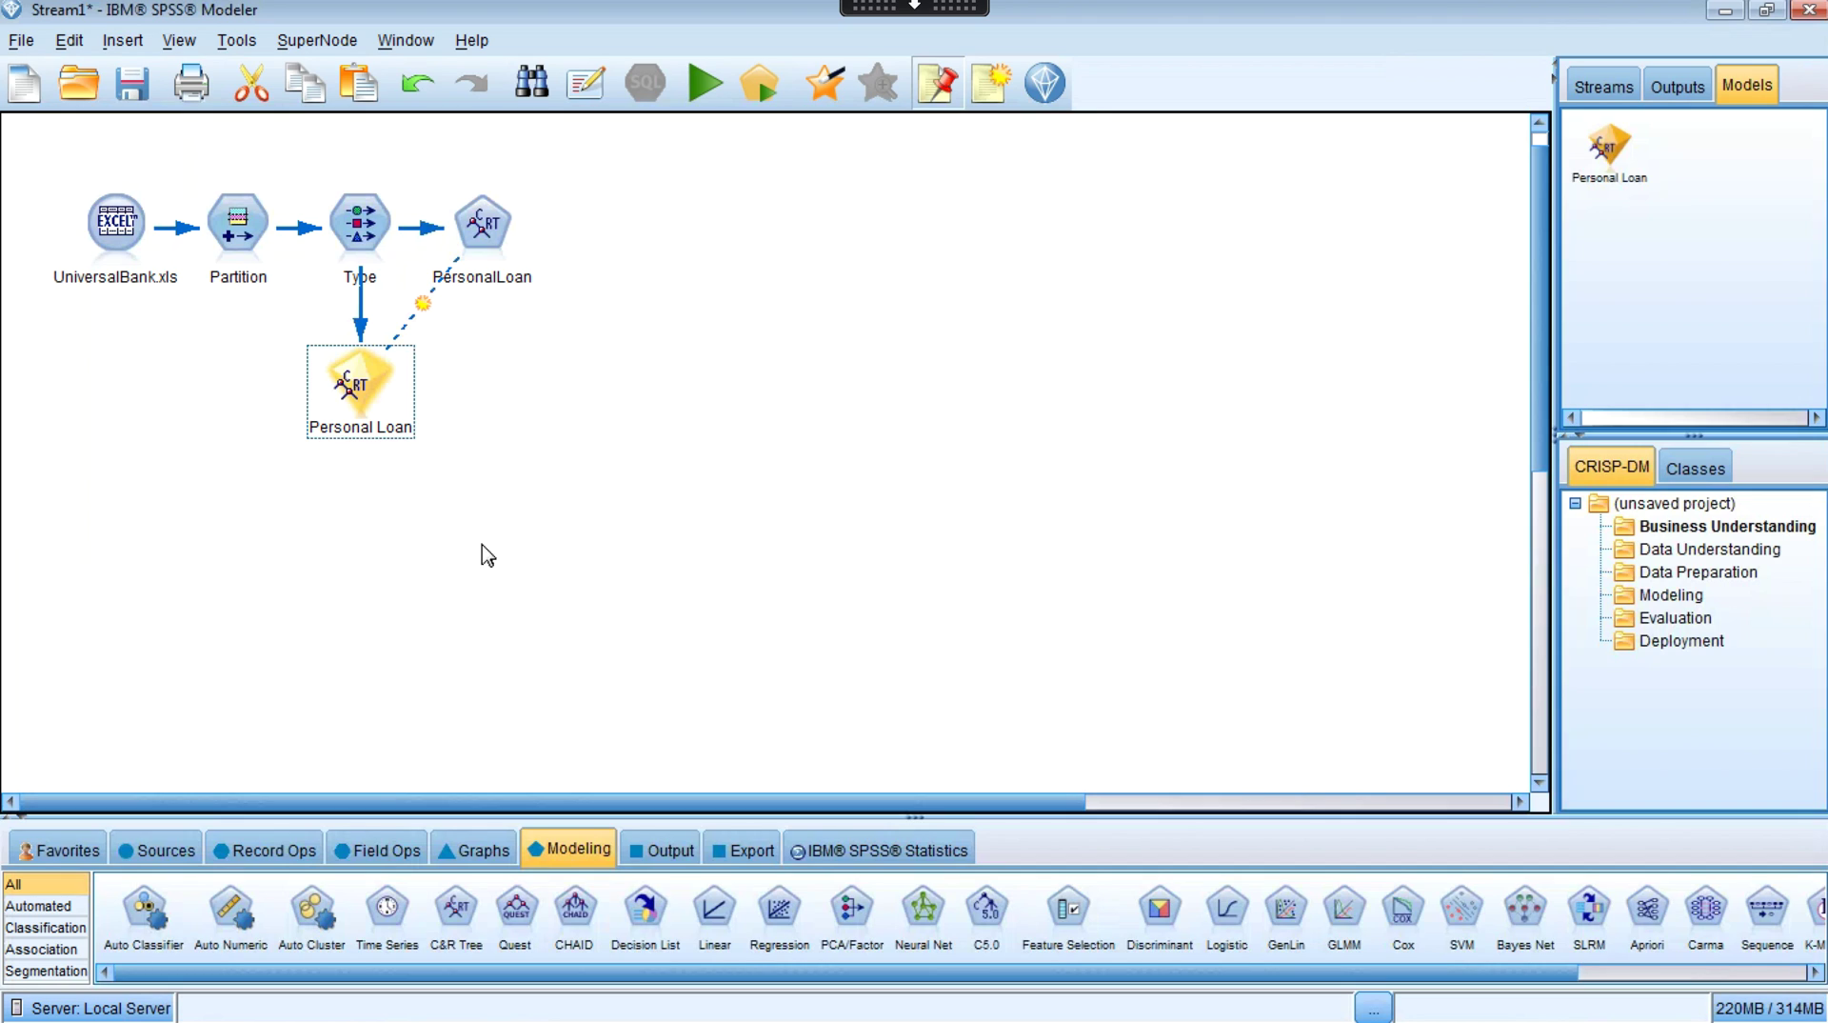
Attach an Analysis output node to the generated Personal Loan model and space it slightly farther from the model on the canvas
click(660, 850)
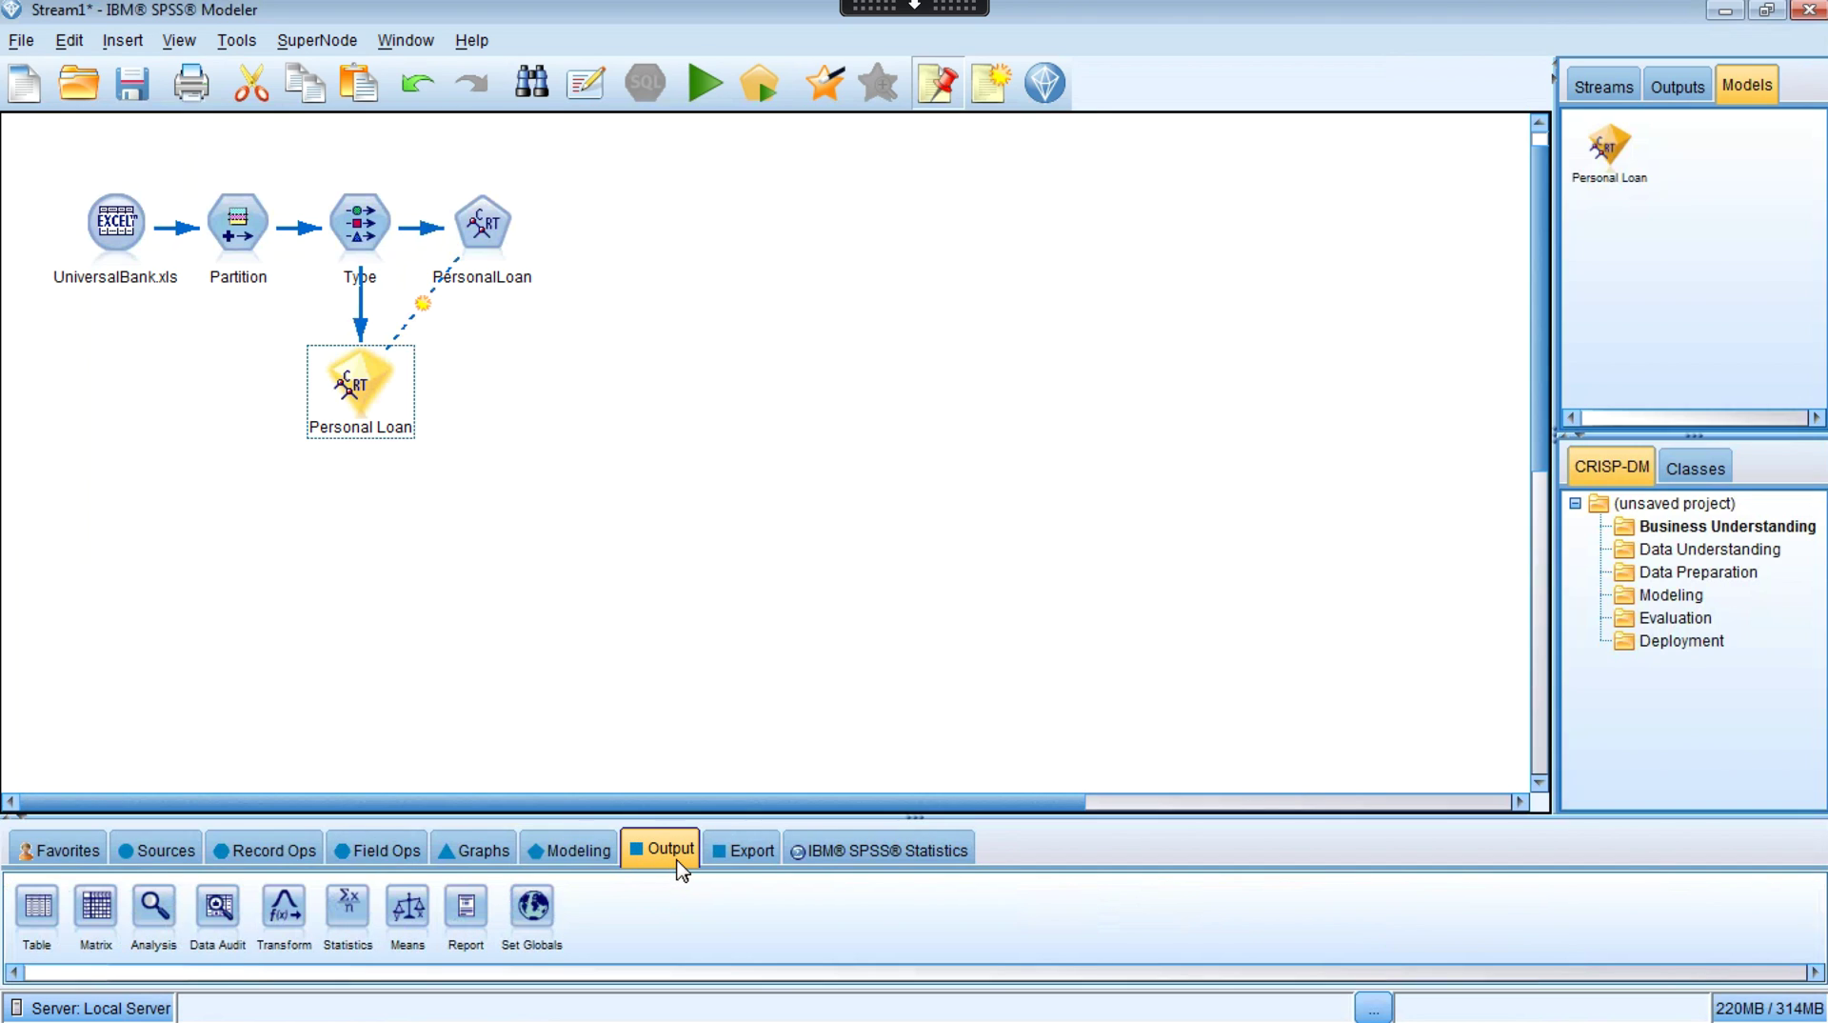
click(157, 915)
click(482, 381)
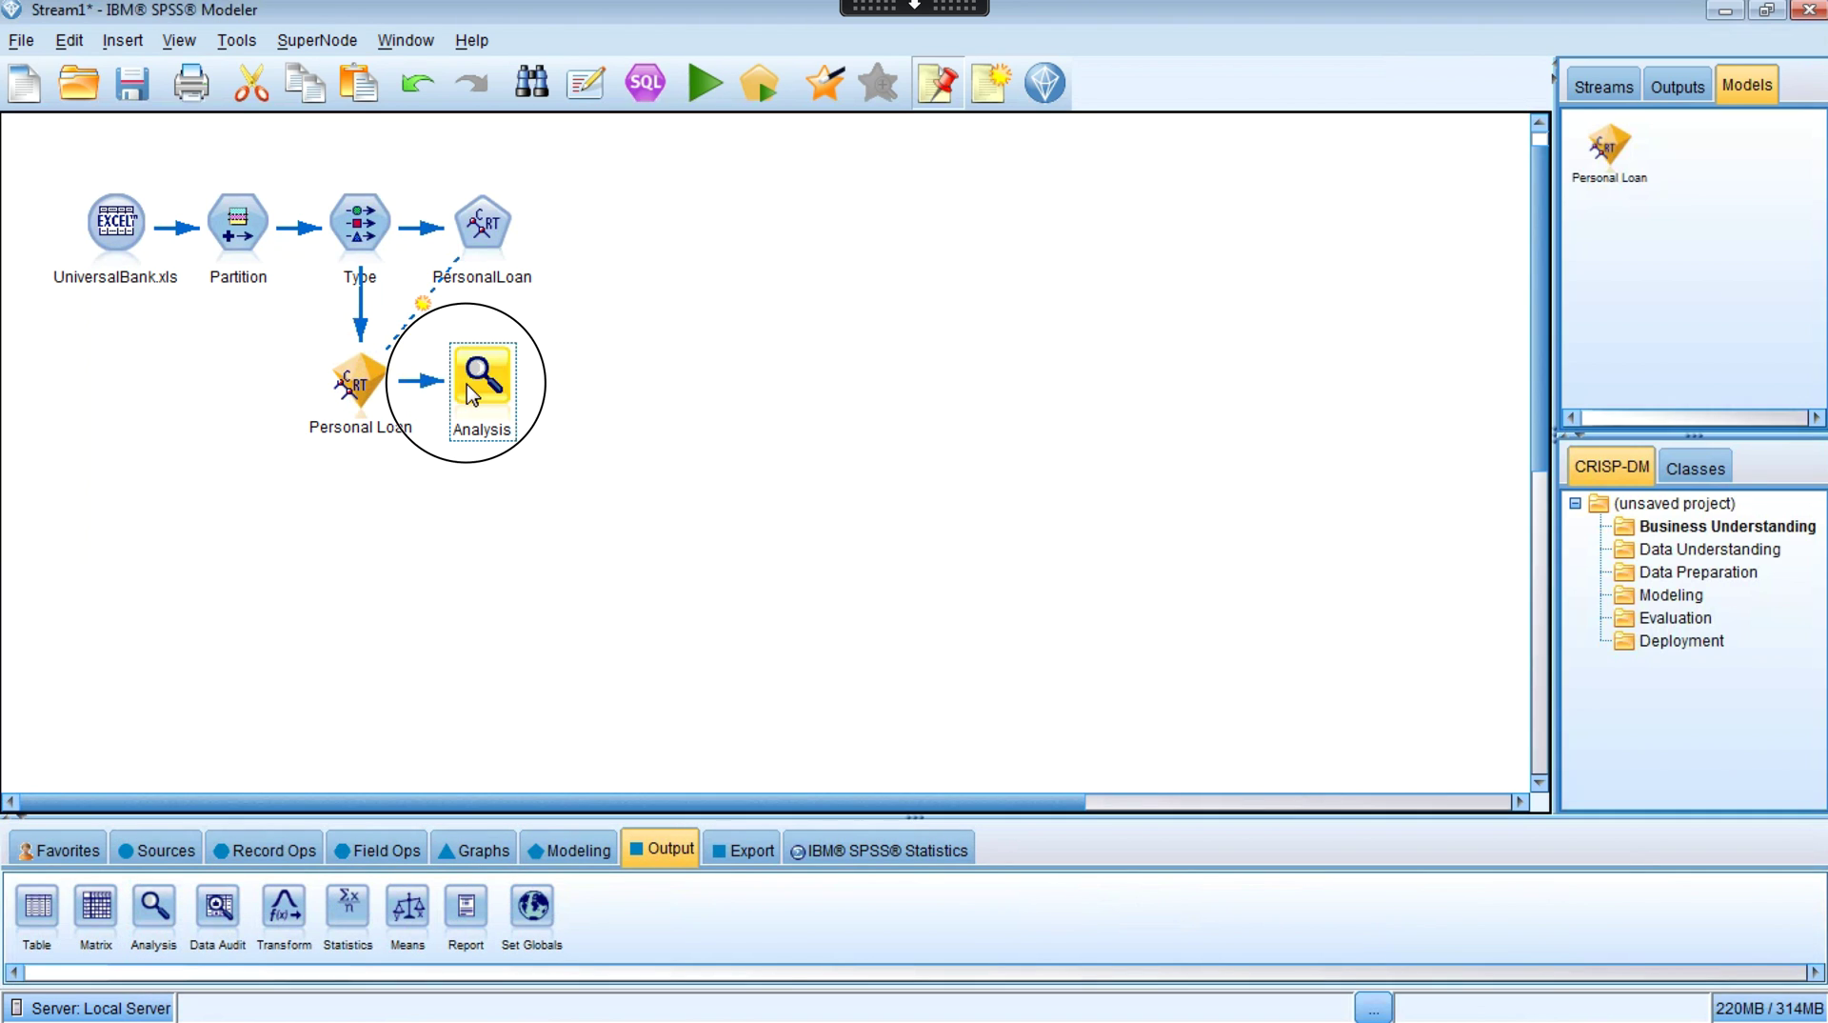
drag(469, 393, 516, 393)
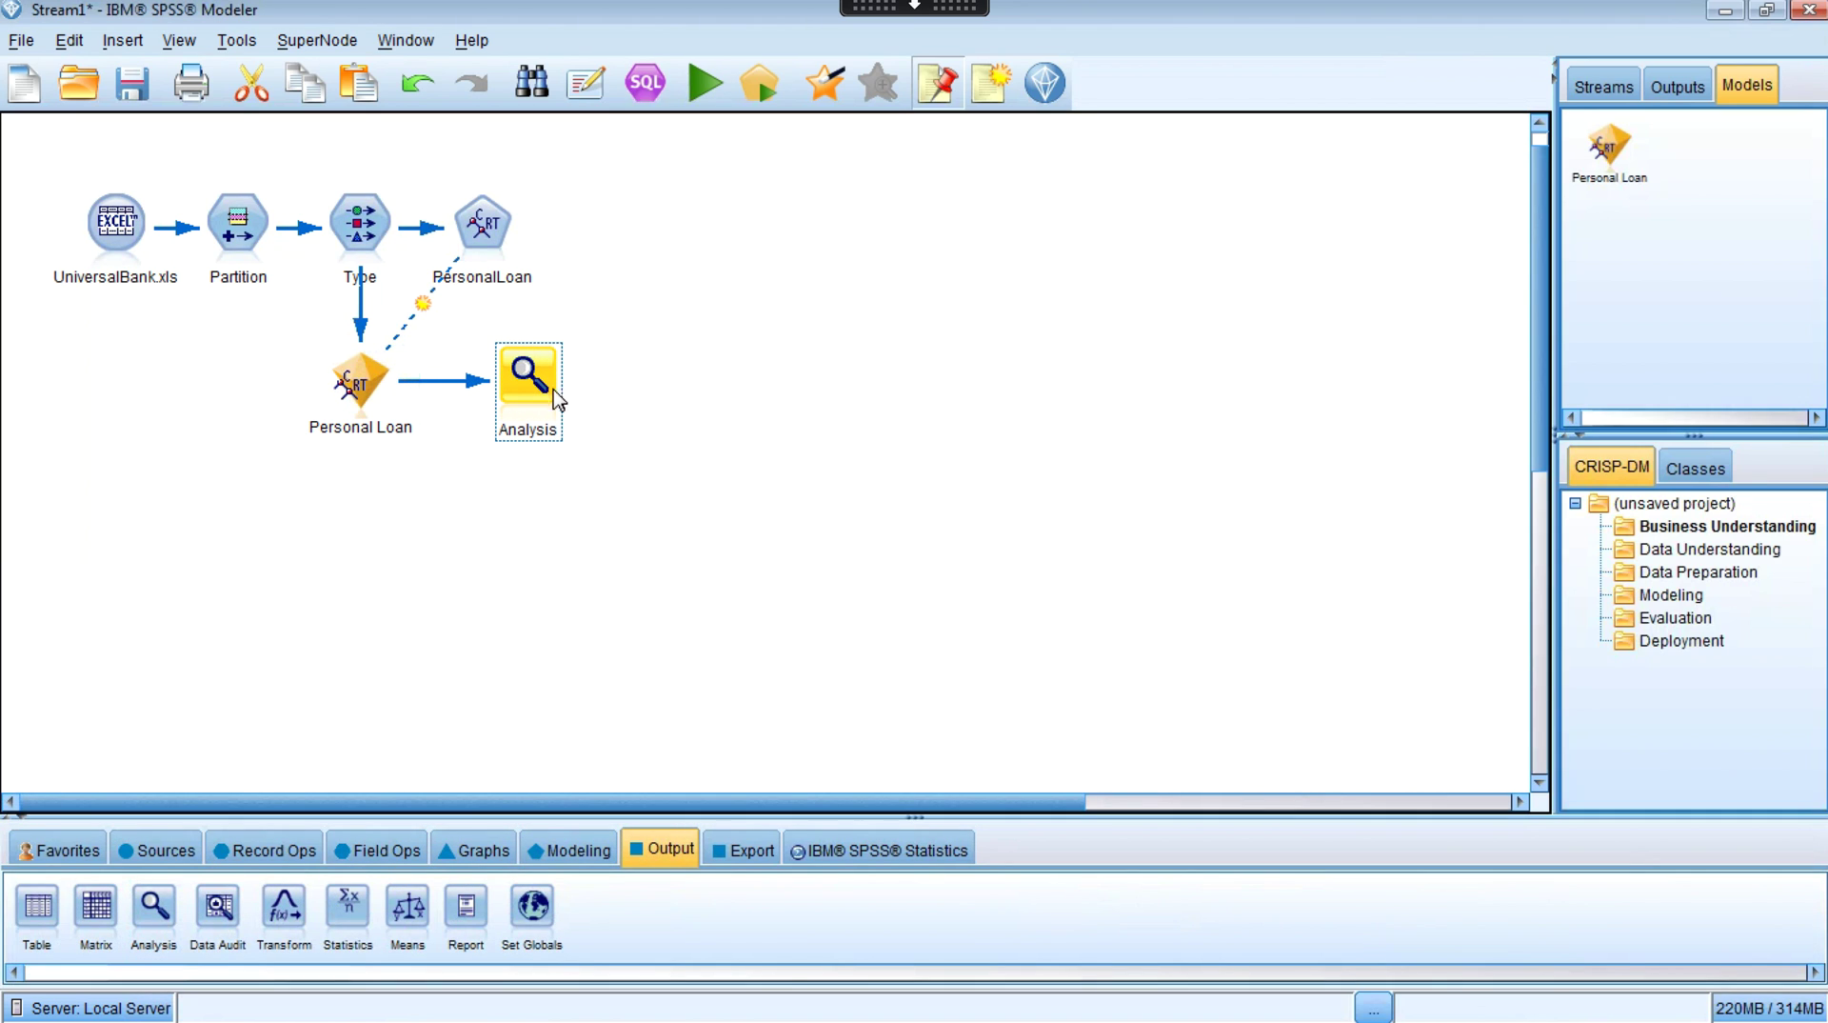
Run the Analysis node with results separated by partition and review the correct and wrong predictions for training and testing
double_click(540, 386)
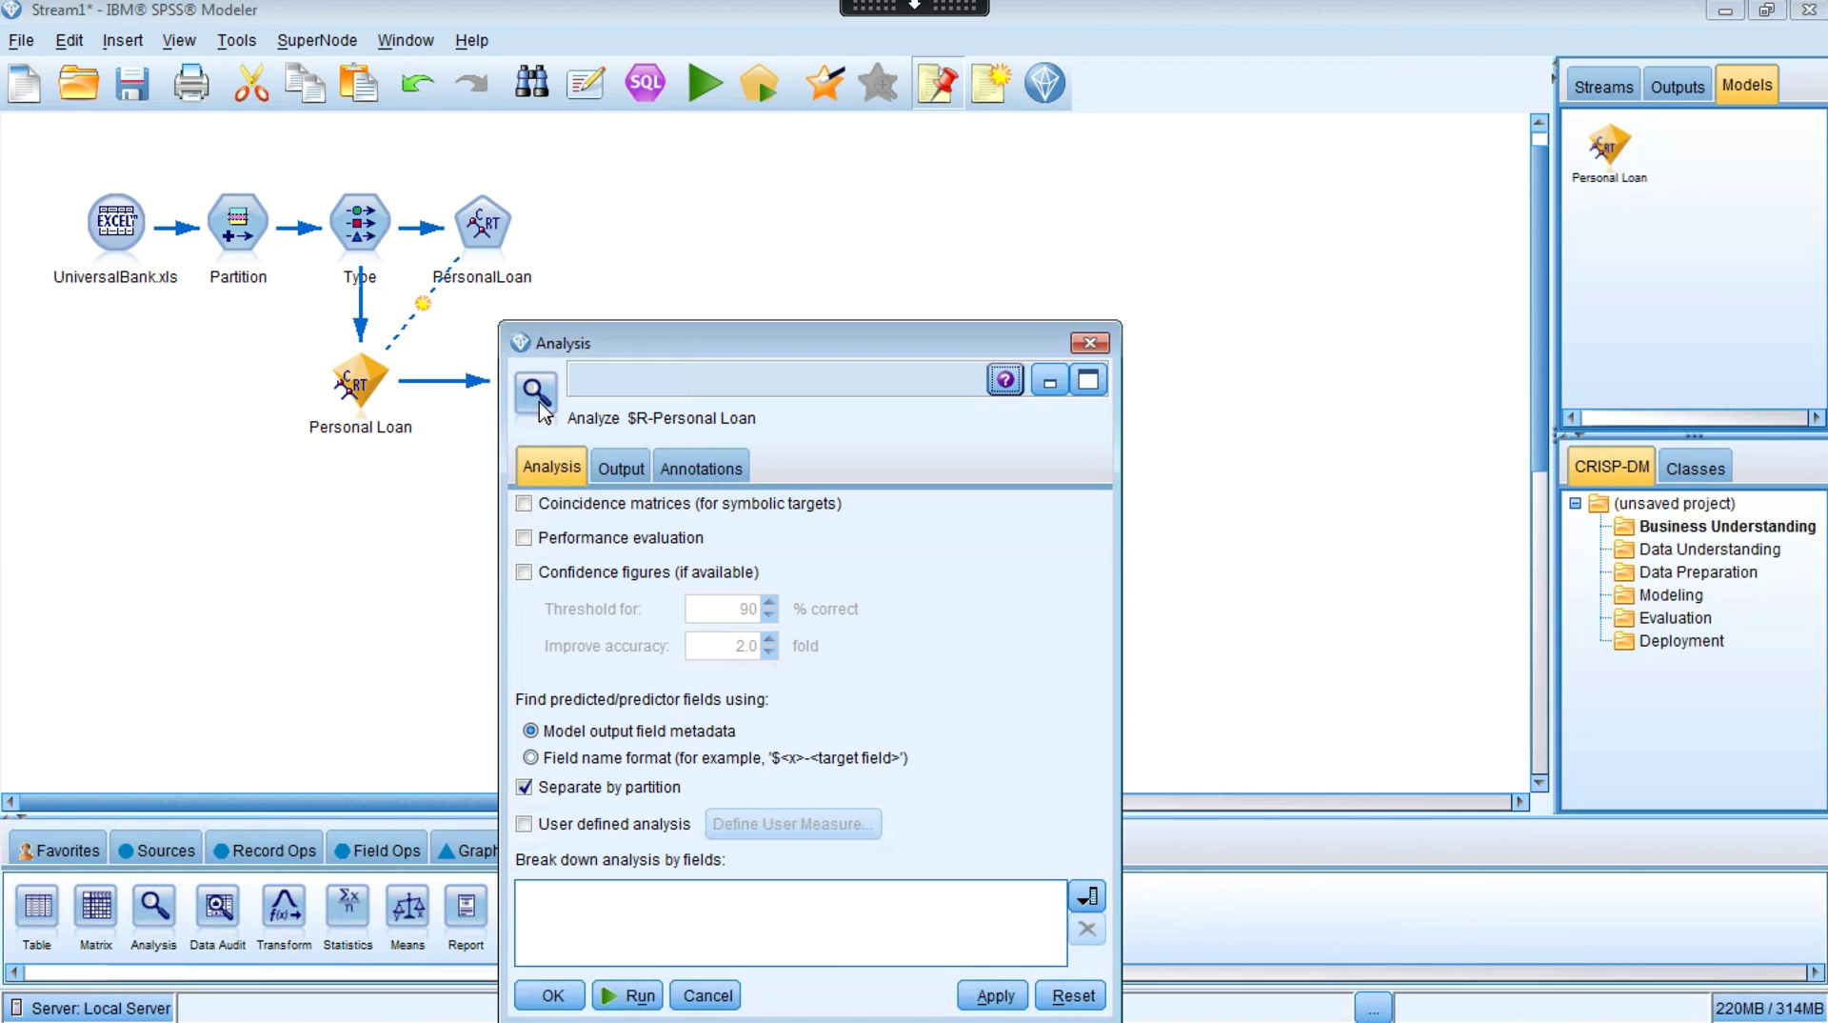
click(628, 995)
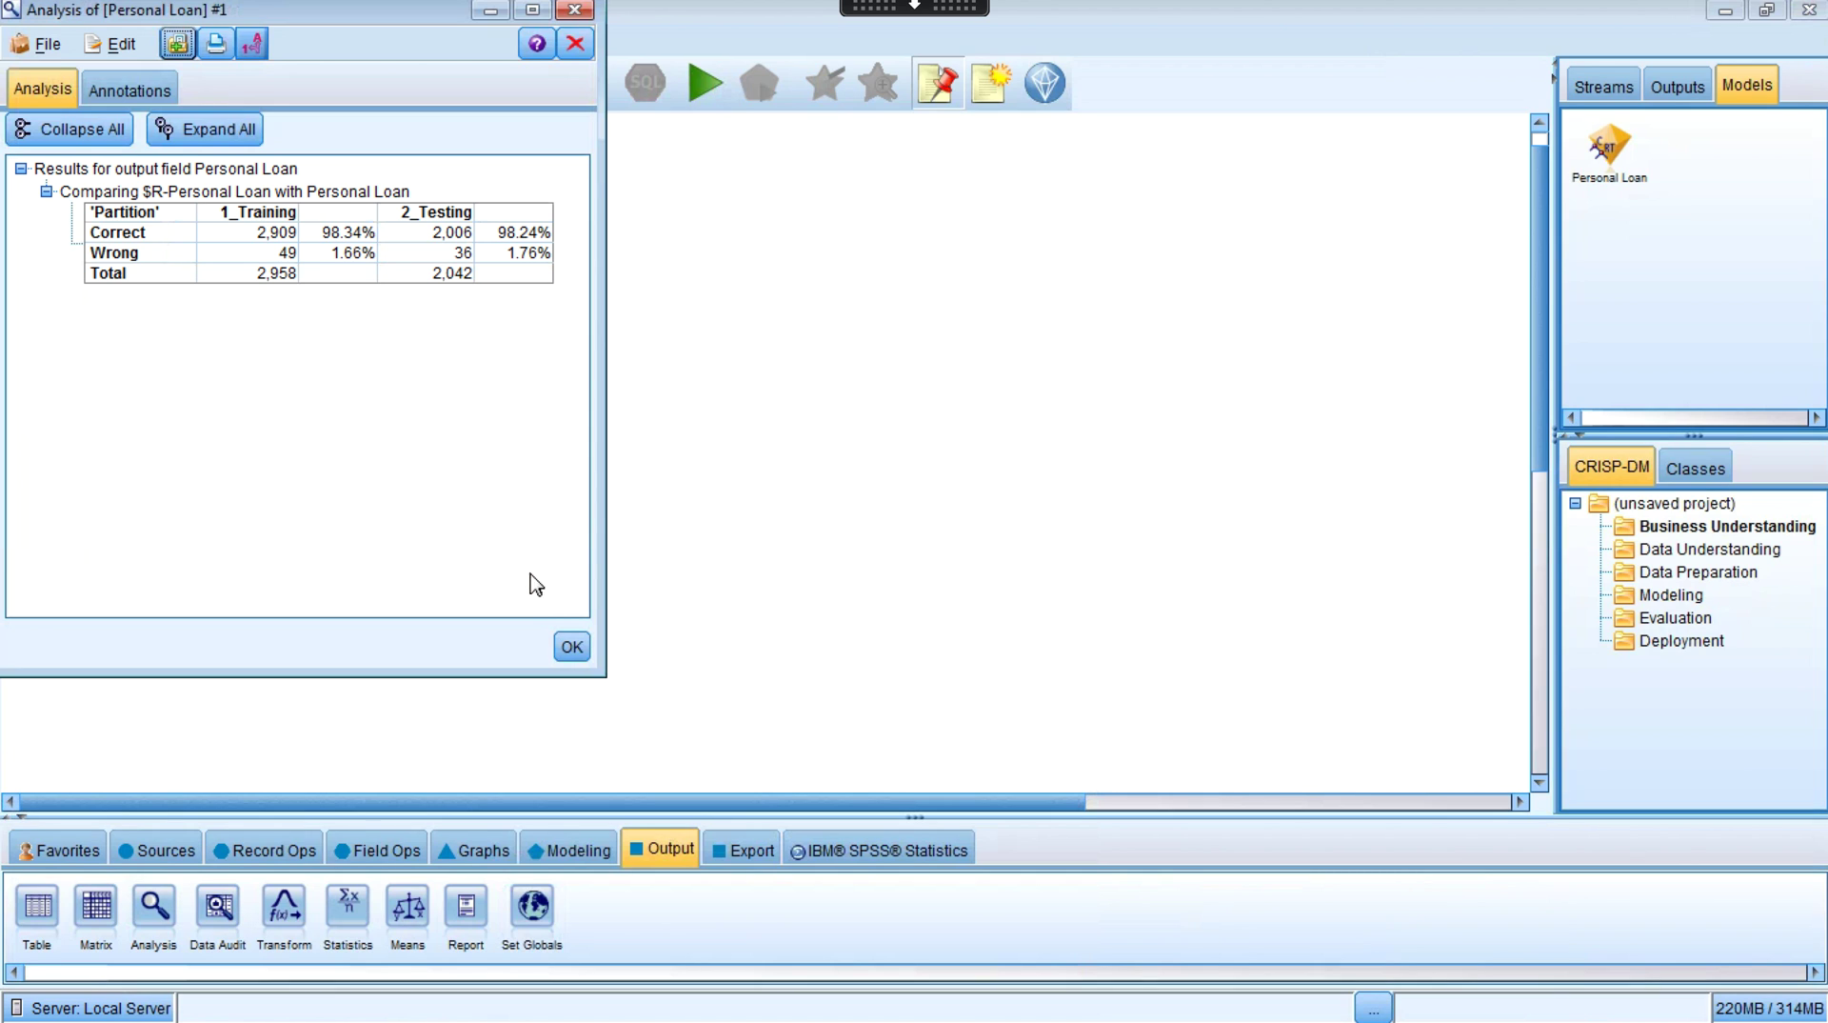
click(571, 646)
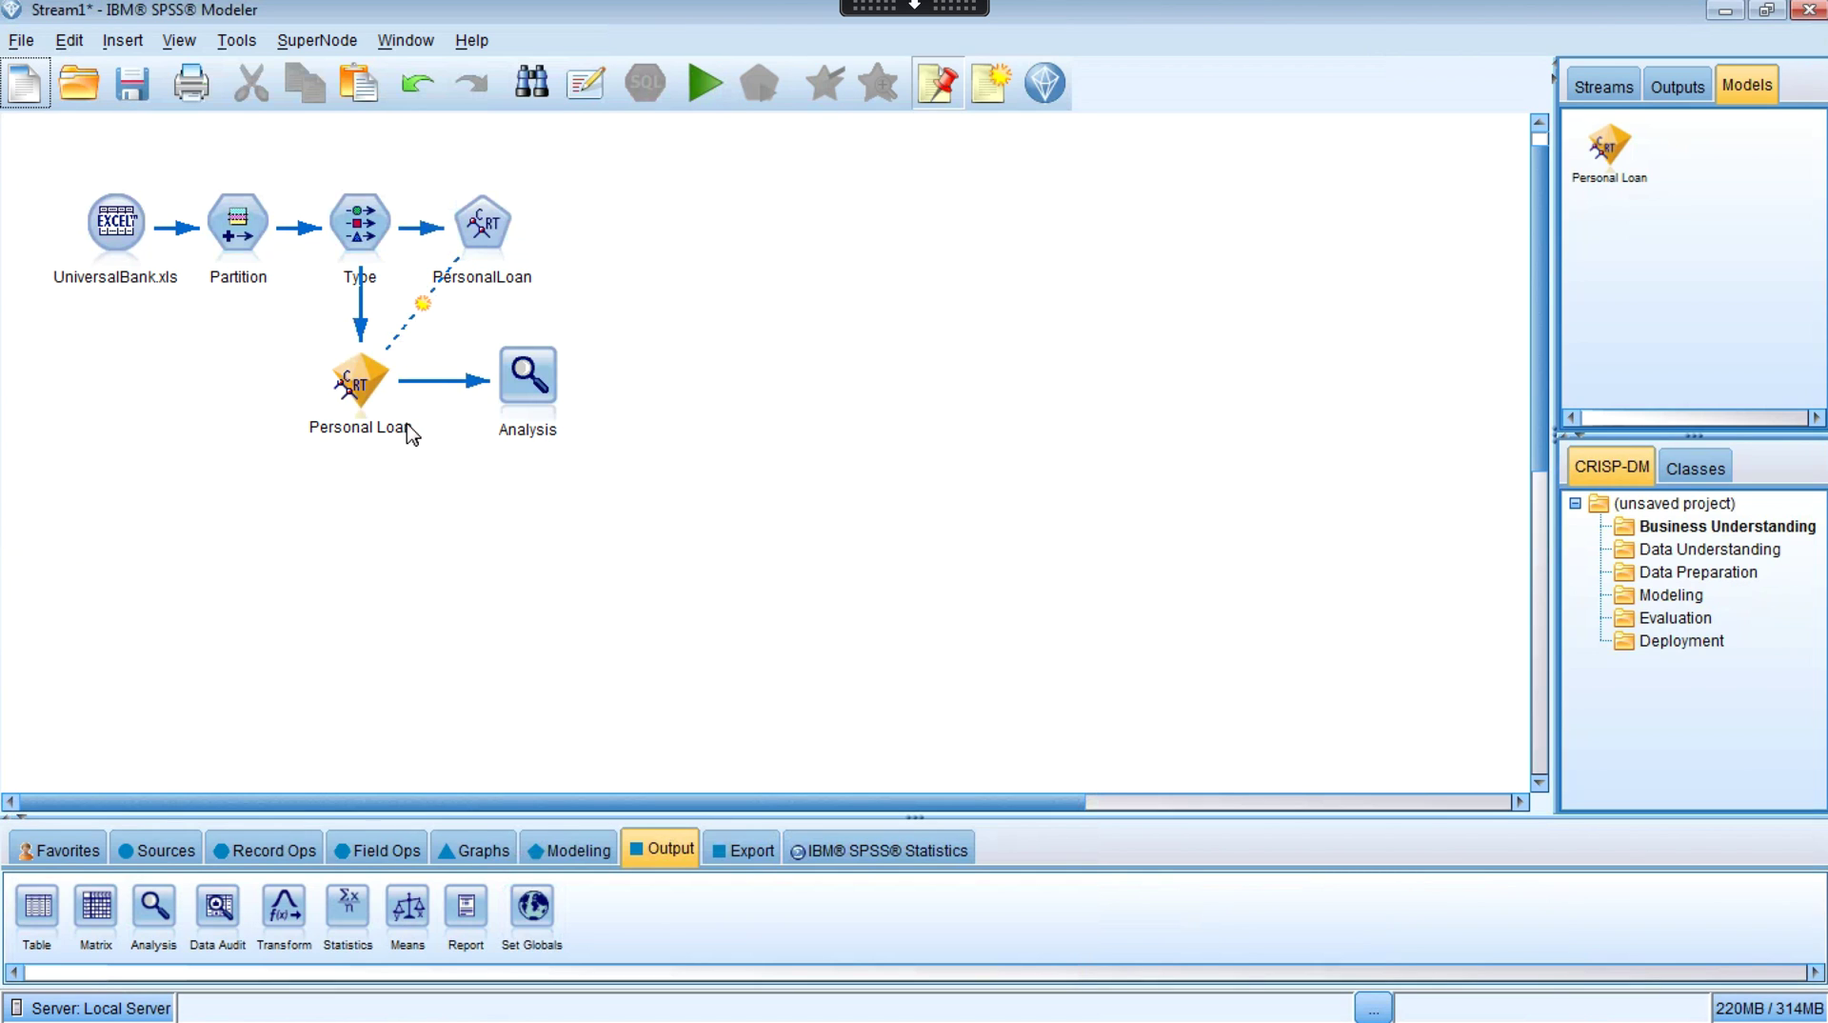
Attach an Evaluation graph node to the generated Personal Loan model and place it below the Analysis node
click(364, 409)
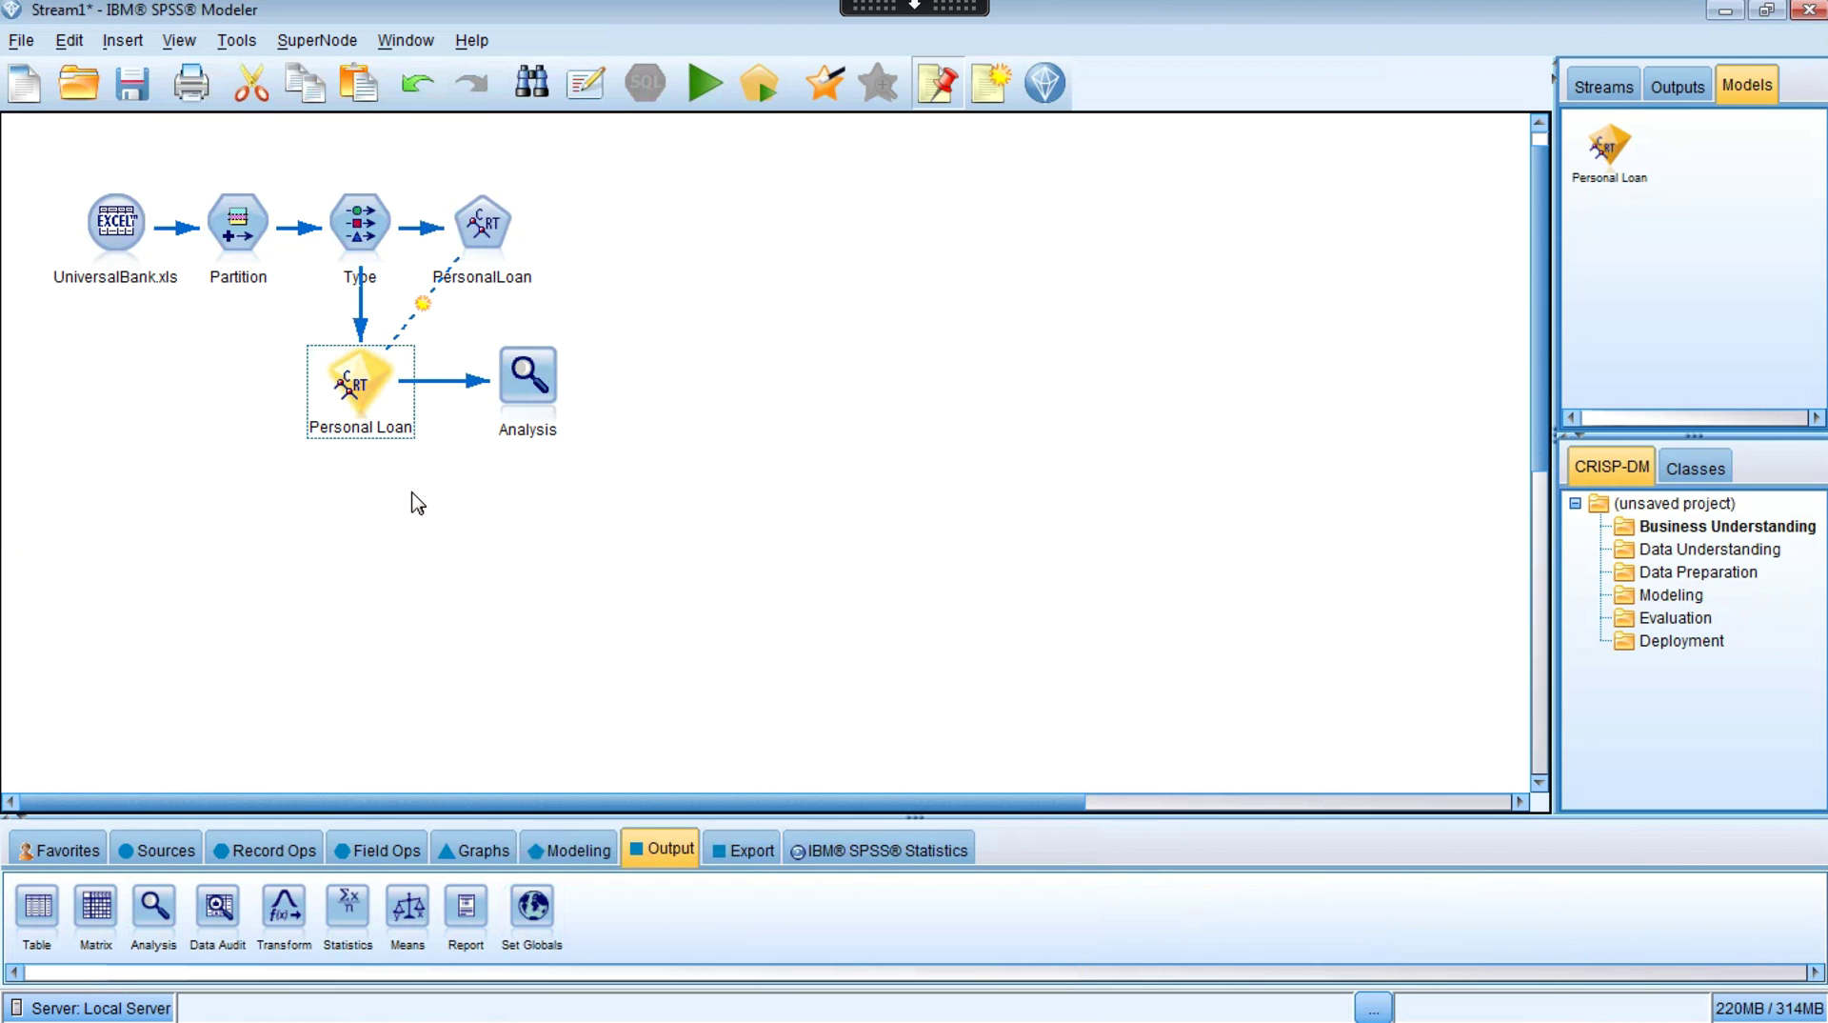
click(487, 855)
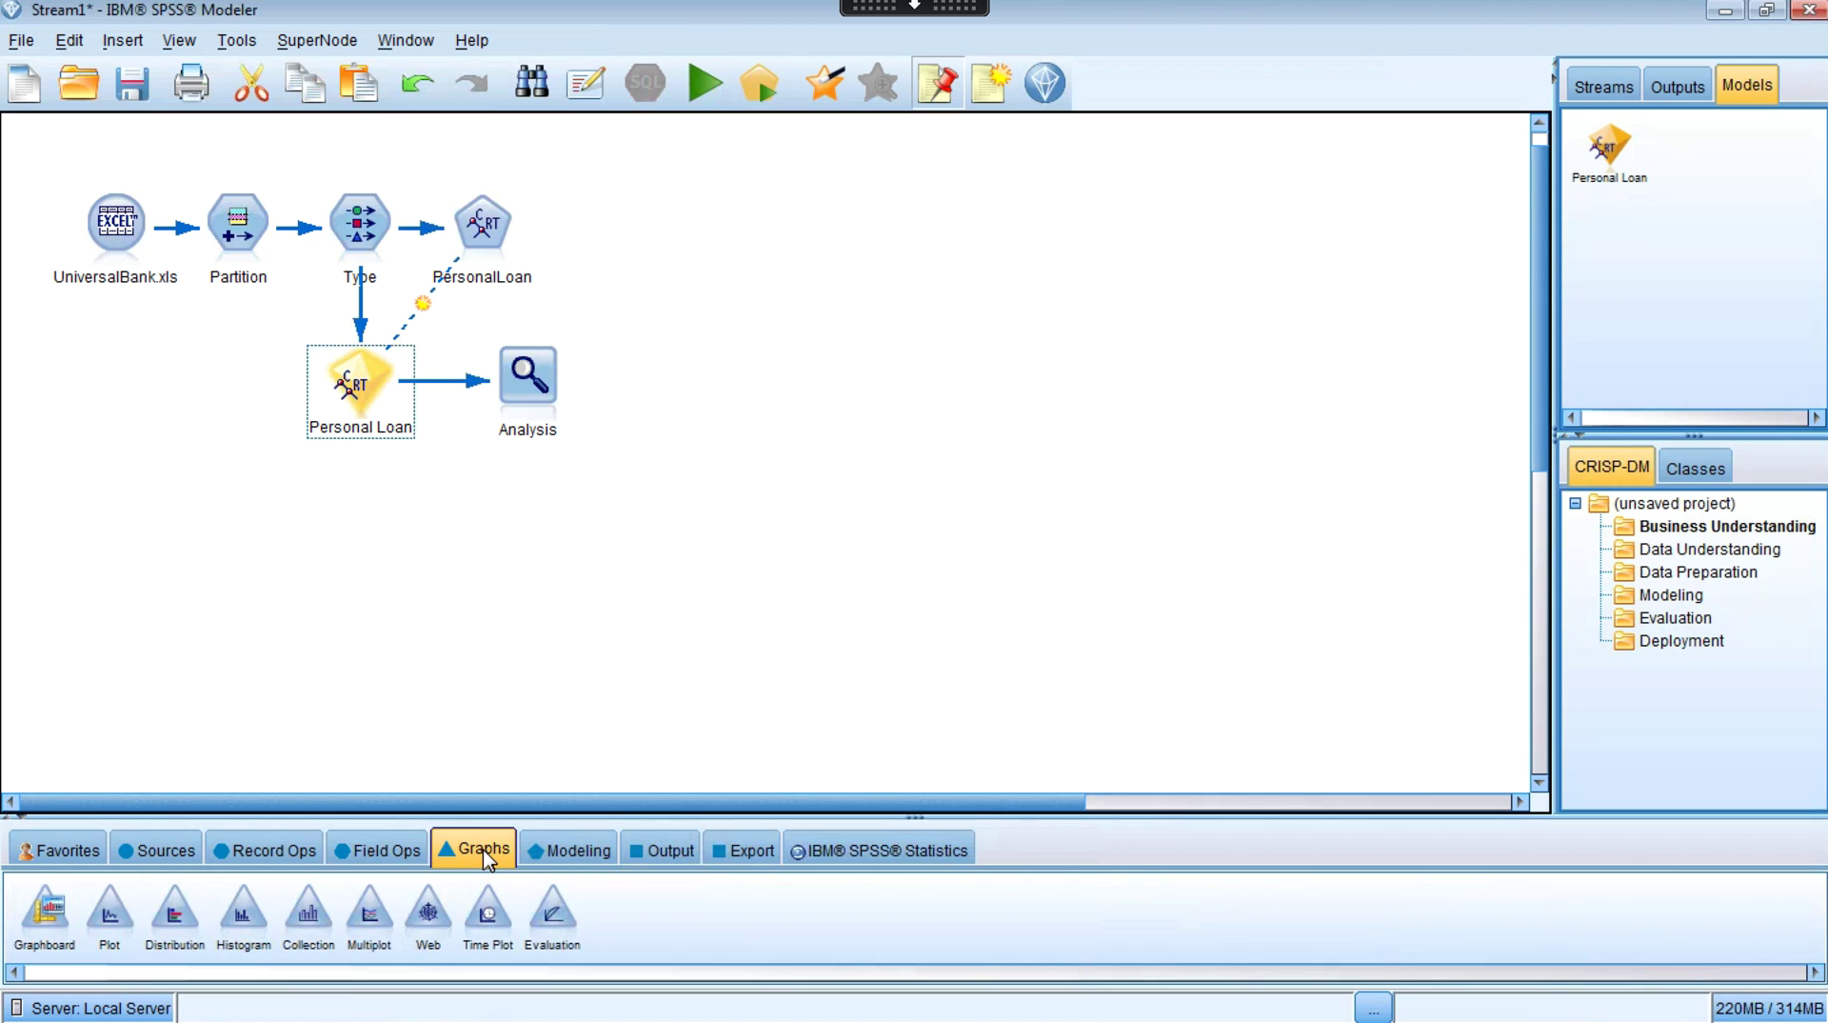
double_click(554, 915)
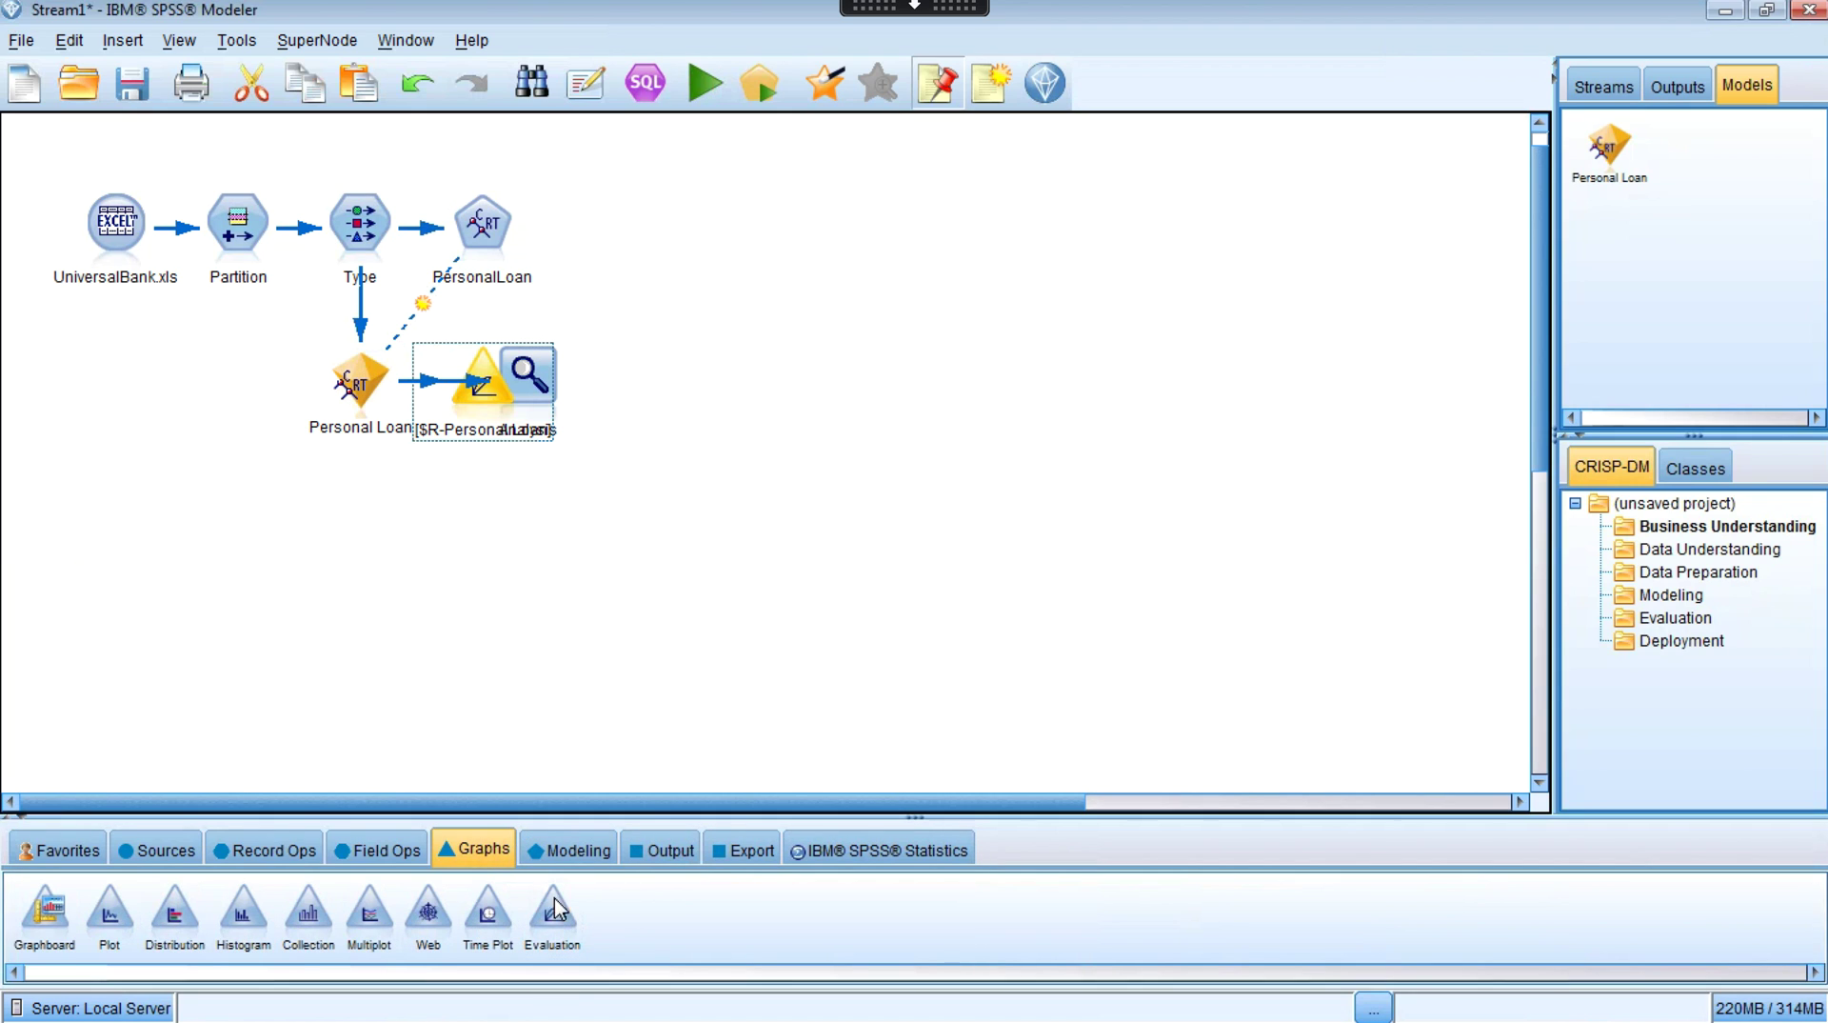
drag(494, 416, 523, 529)
Run the Evaluation node as a cumulative gains chart with baseline and best line, and review the training and testing curves
double_click(523, 529)
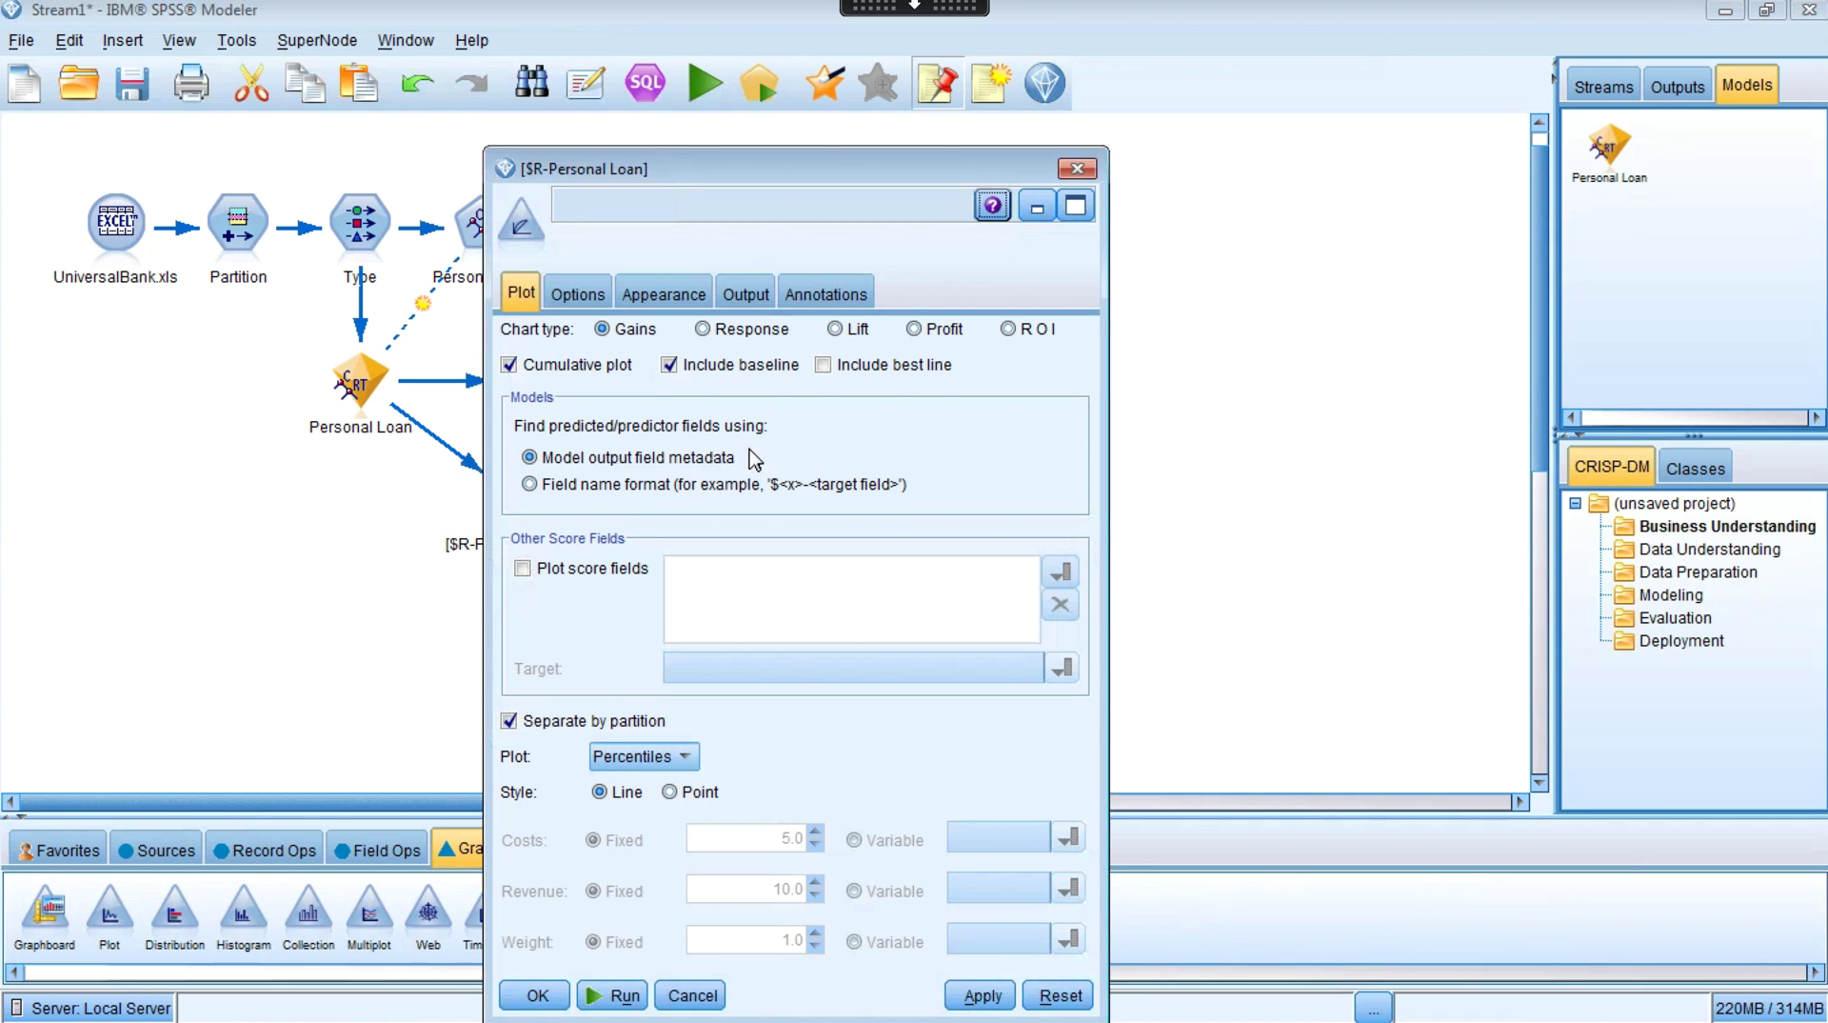
click(825, 367)
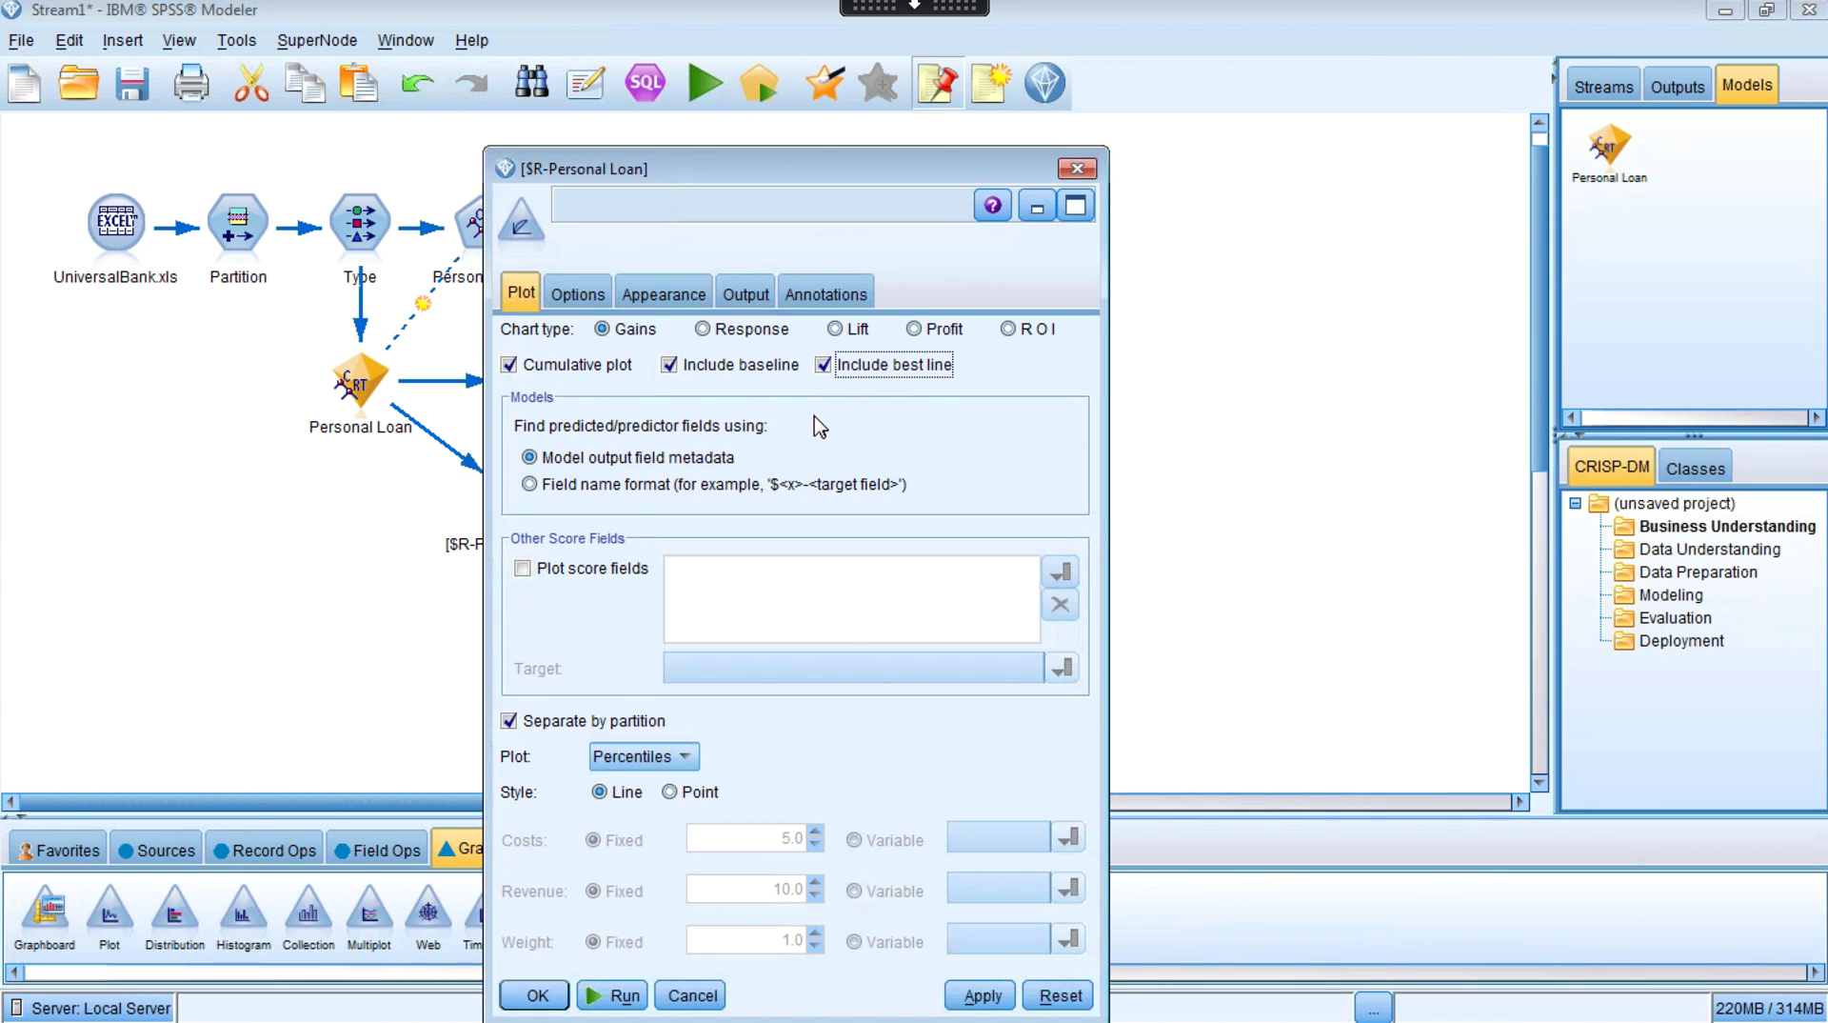
click(612, 996)
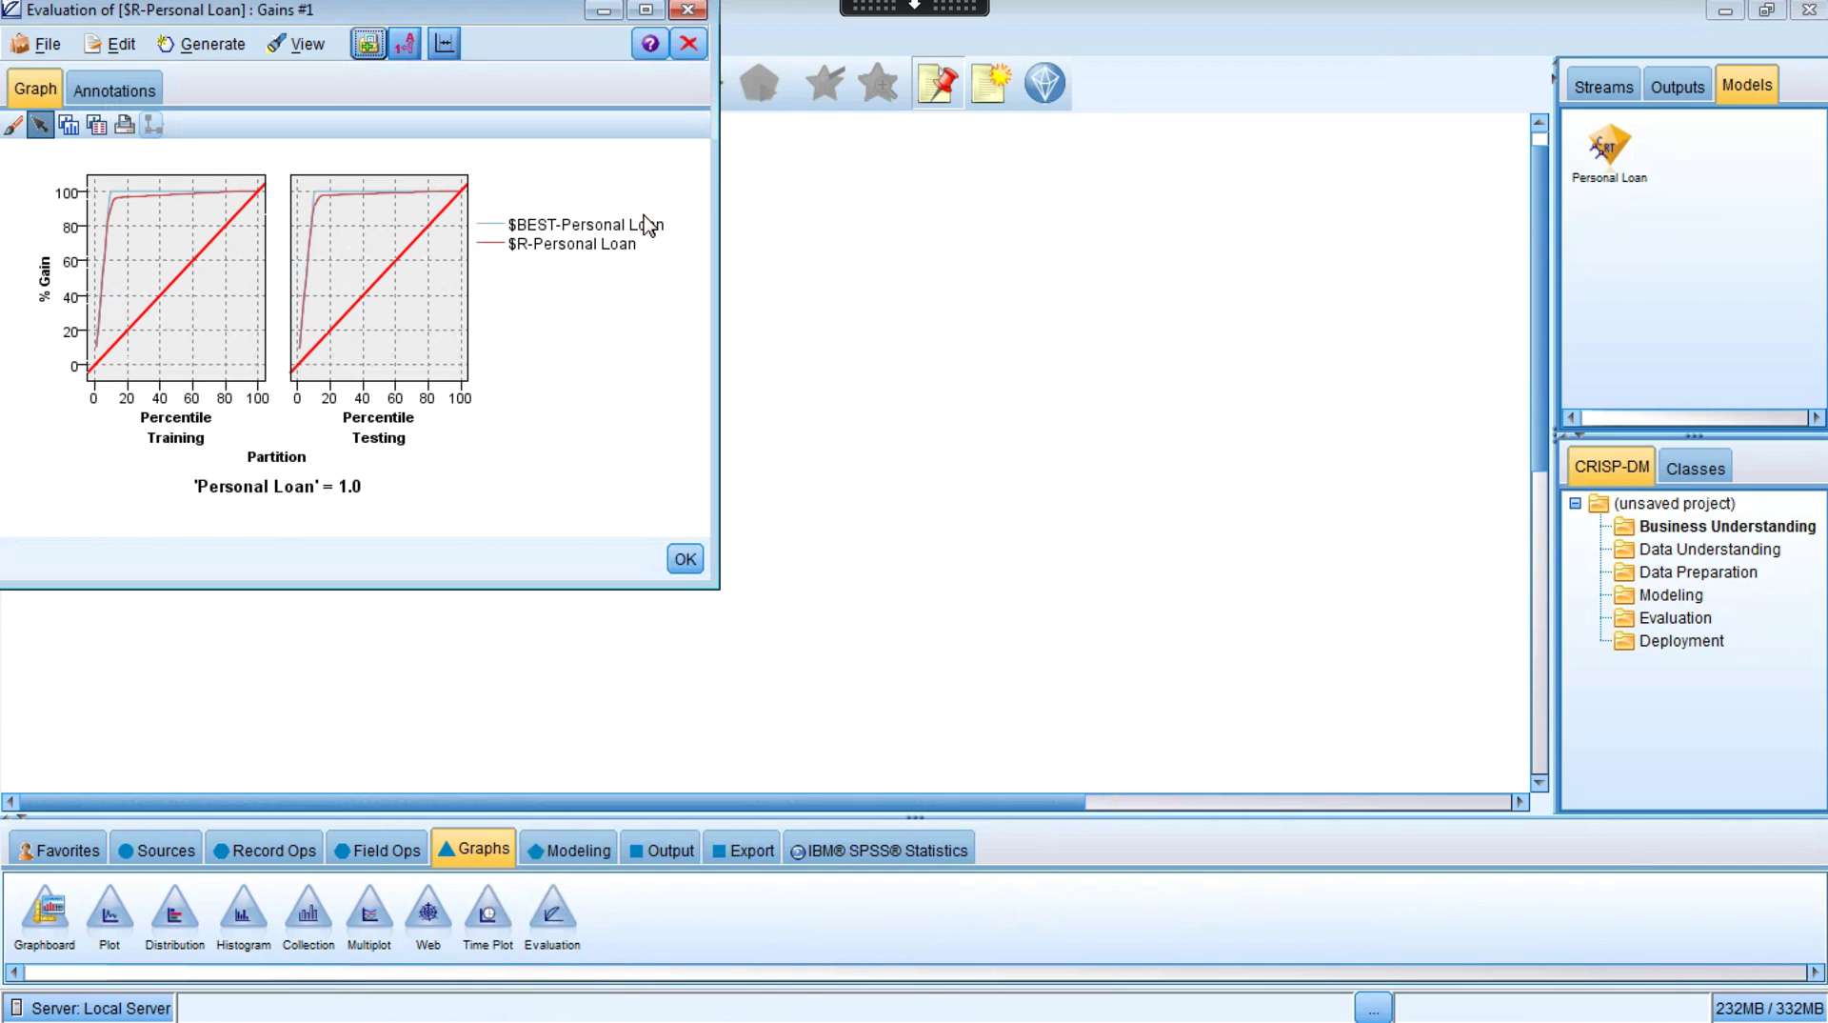
click(688, 11)
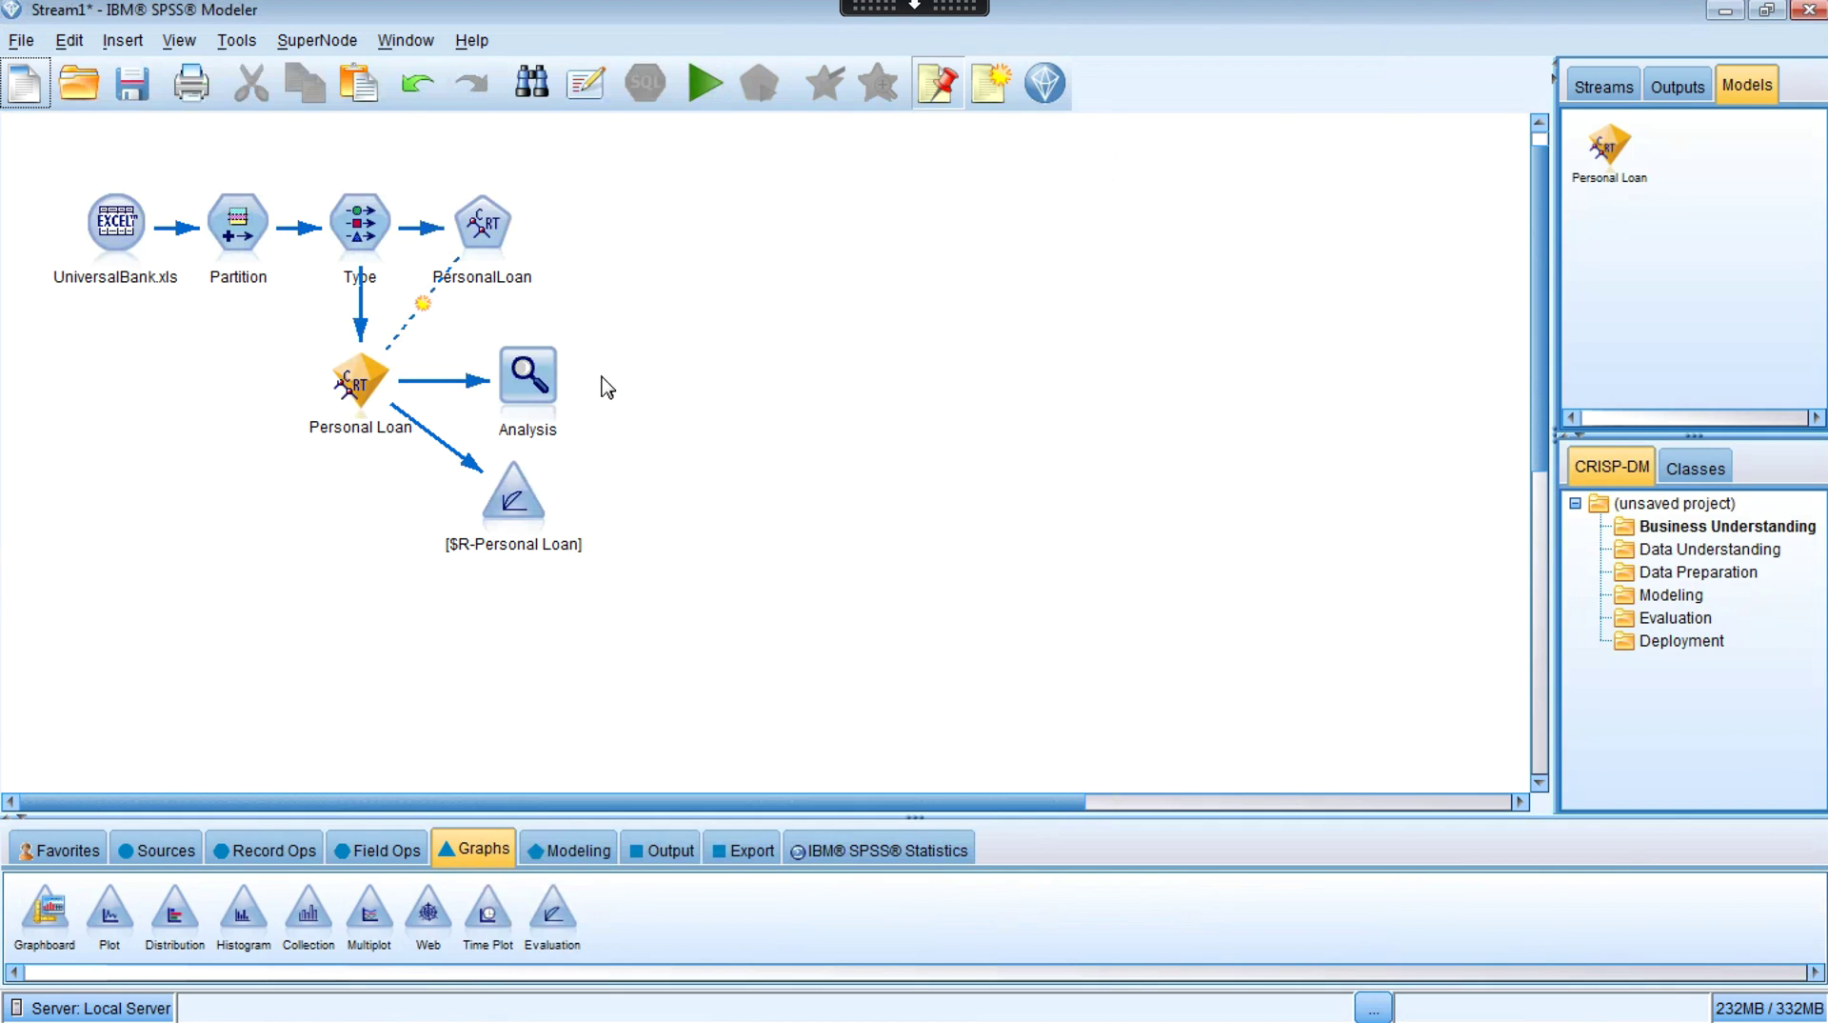